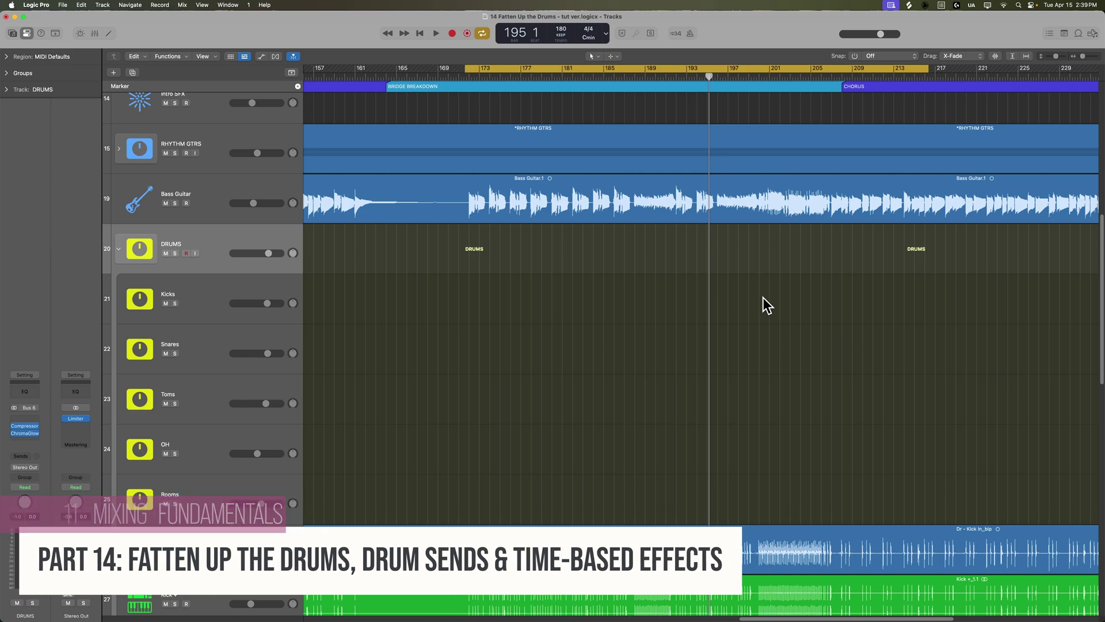
Solo the DRUMS folder track, silencing the guitar and bass tracks.
{"action": "key", "text": "s"}
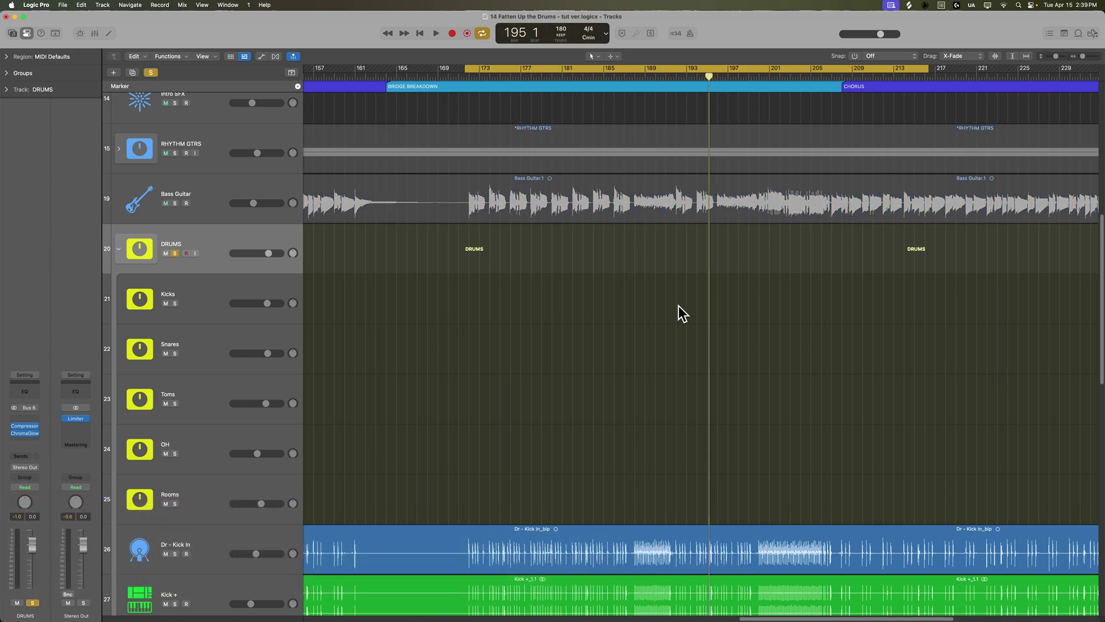
Shift the cycle range slightly later, audition the soloed drums, and show the Mixer.
{"action": "left_click_drag", "start_coordinate": [543, 67], "coordinate": [545, 69]}
{"action": "key", "text": "space"}
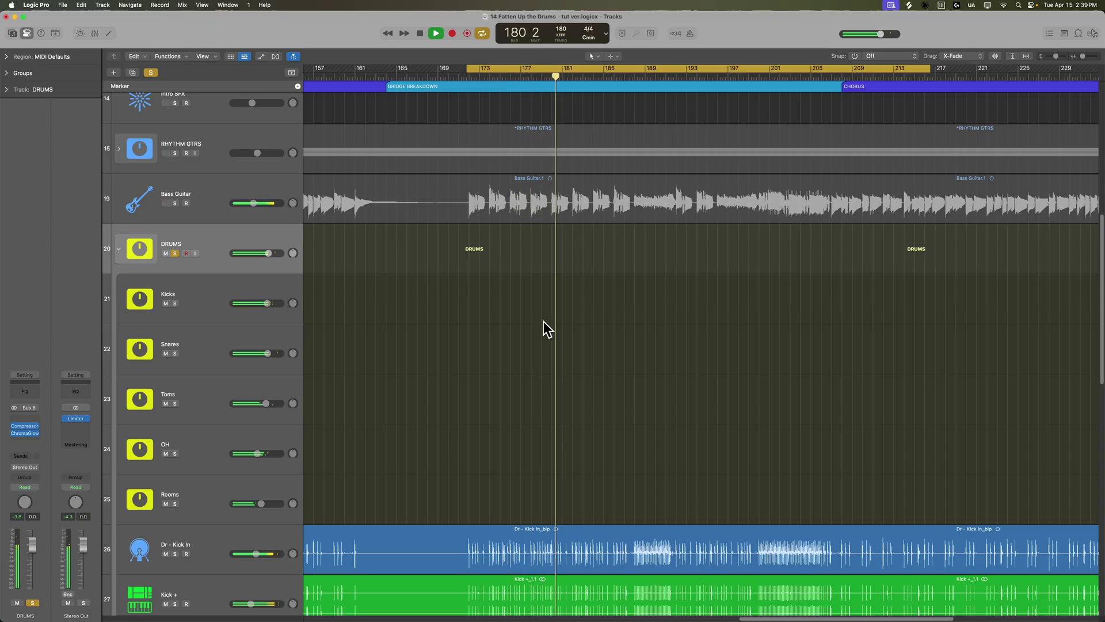
{"action": "key", "text": "space"}
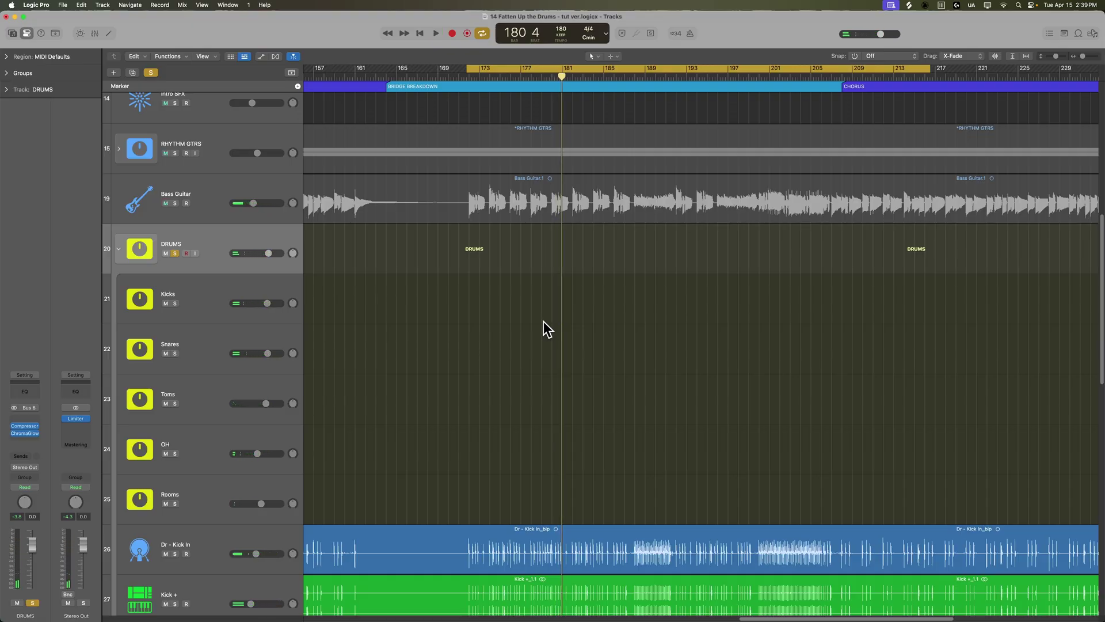
{"action": "key", "text": "x"}
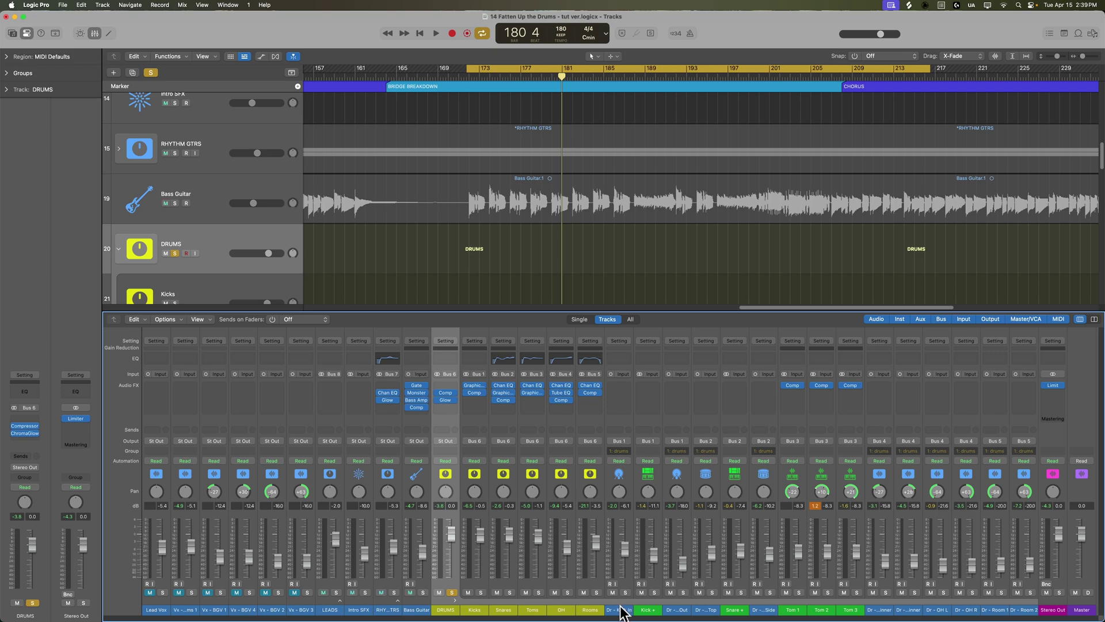
Add a Bus 13 send to the Kicks, Snares and Toms channels.
{"action": "left_click_drag", "start_coordinate": [622, 613], "coordinate": [848, 613]}
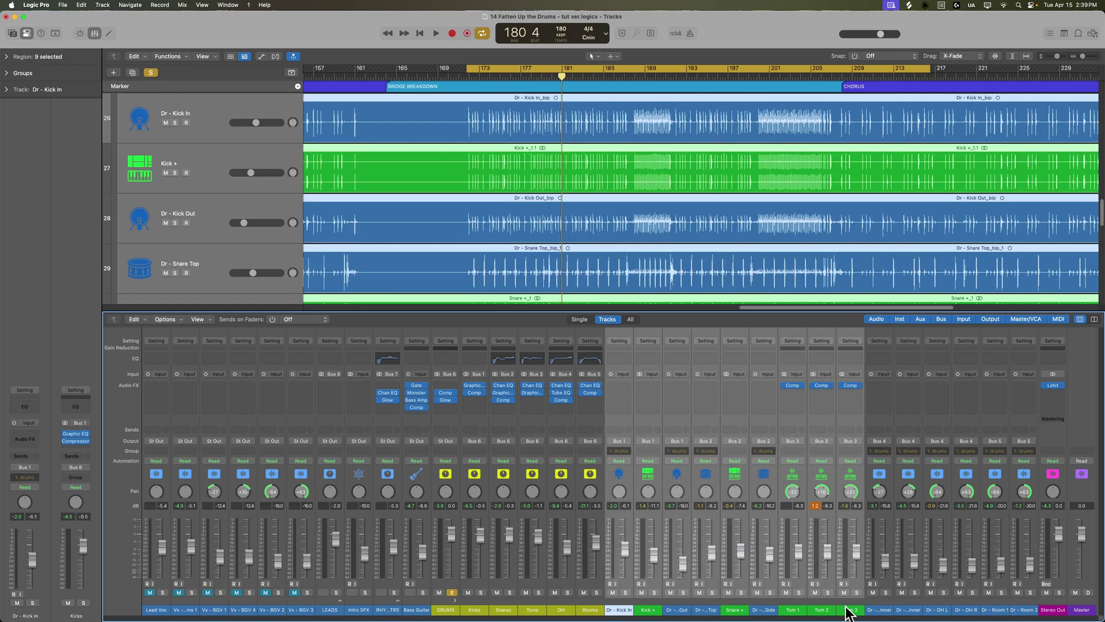
{"action": "left_click_drag", "start_coordinate": [476, 612], "coordinate": [525, 615]}
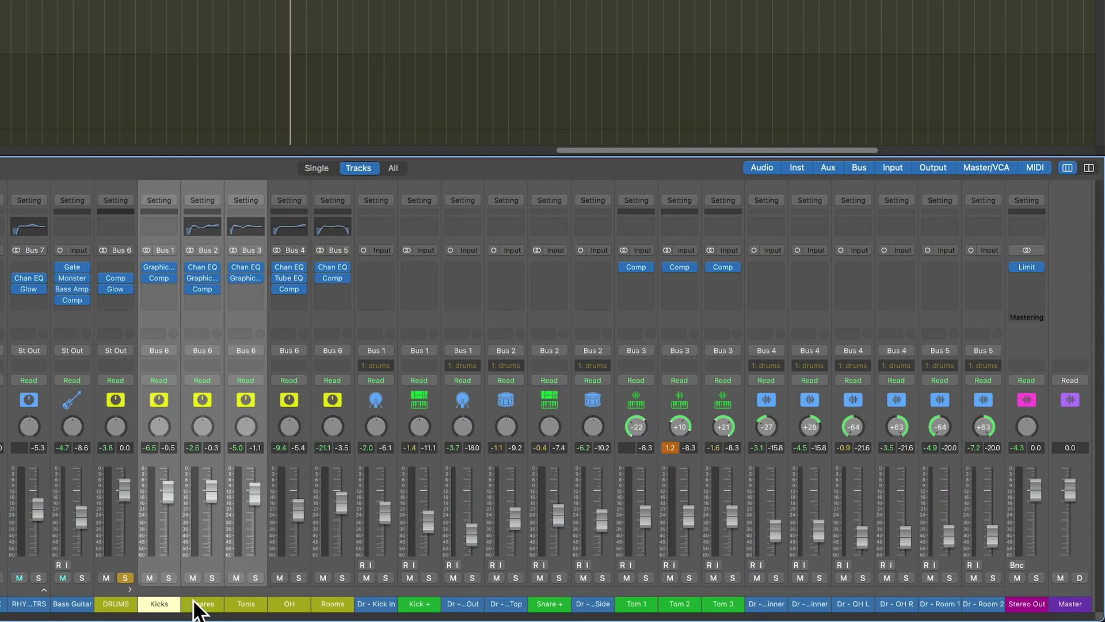
{"action": "left_click", "coordinate": [159, 333]}
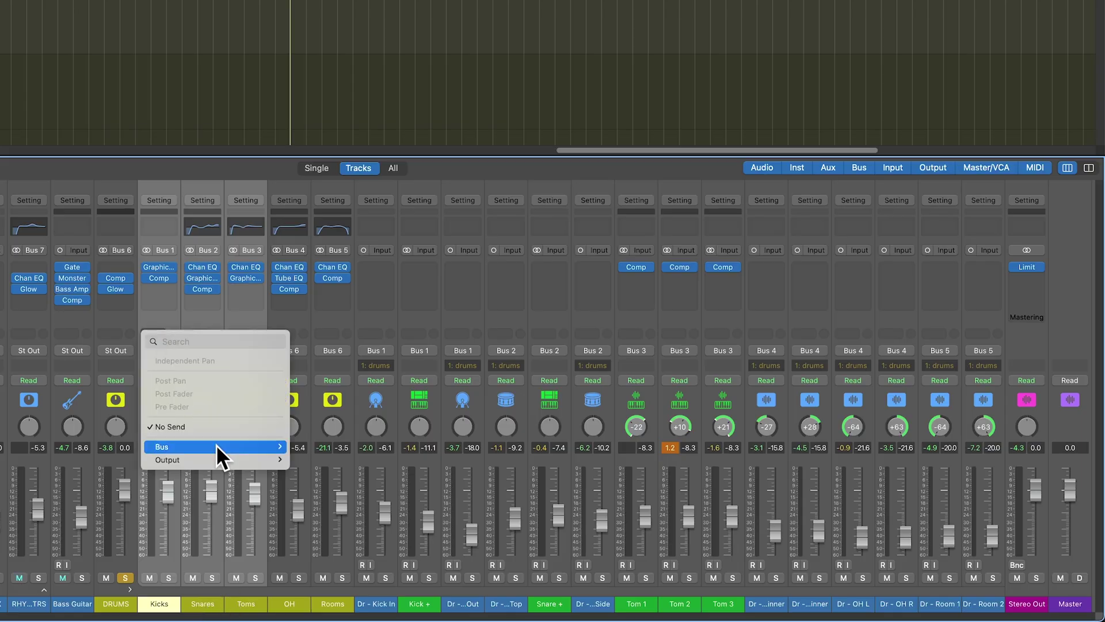
{"action": "mouse_move", "coordinate": [247, 447]}
{"action": "left_click", "coordinate": [333, 264]}
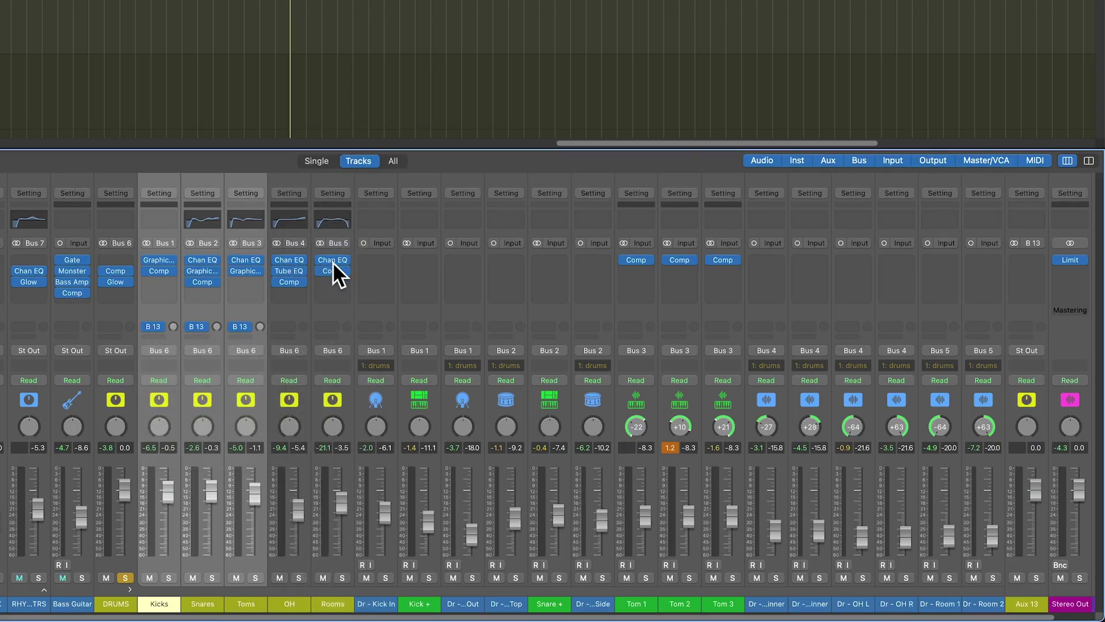
Move the new Aux 13 after Rooms and rename it 'Gated Verb'.
{"action": "left_click", "coordinate": [1028, 593]}
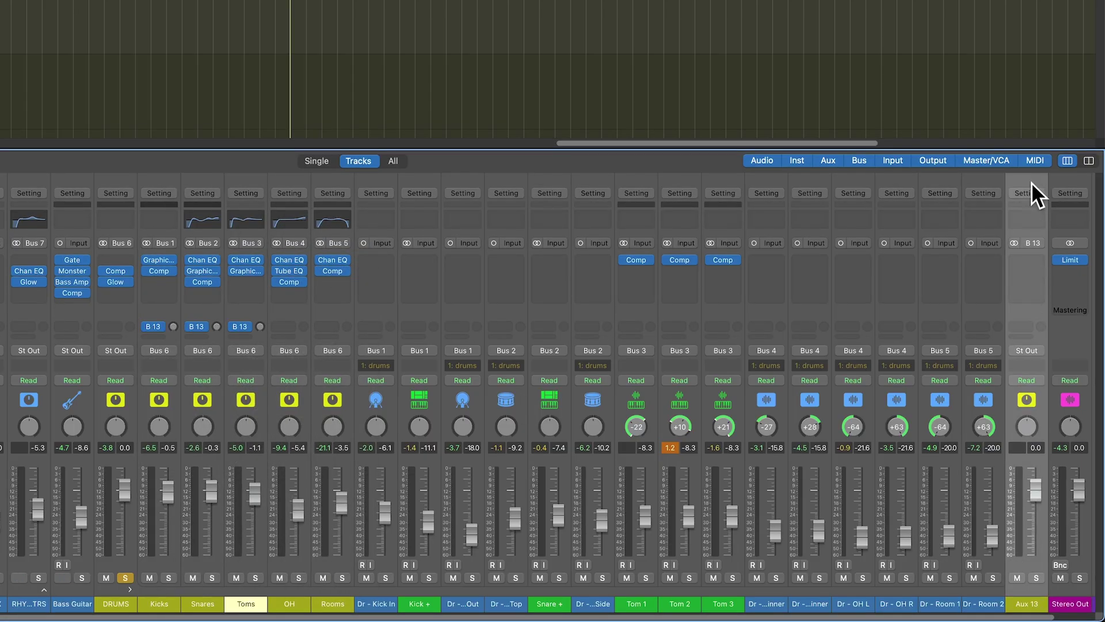
{"action": "left_click_drag", "start_coordinate": [1030, 181], "coordinate": [380, 225]}
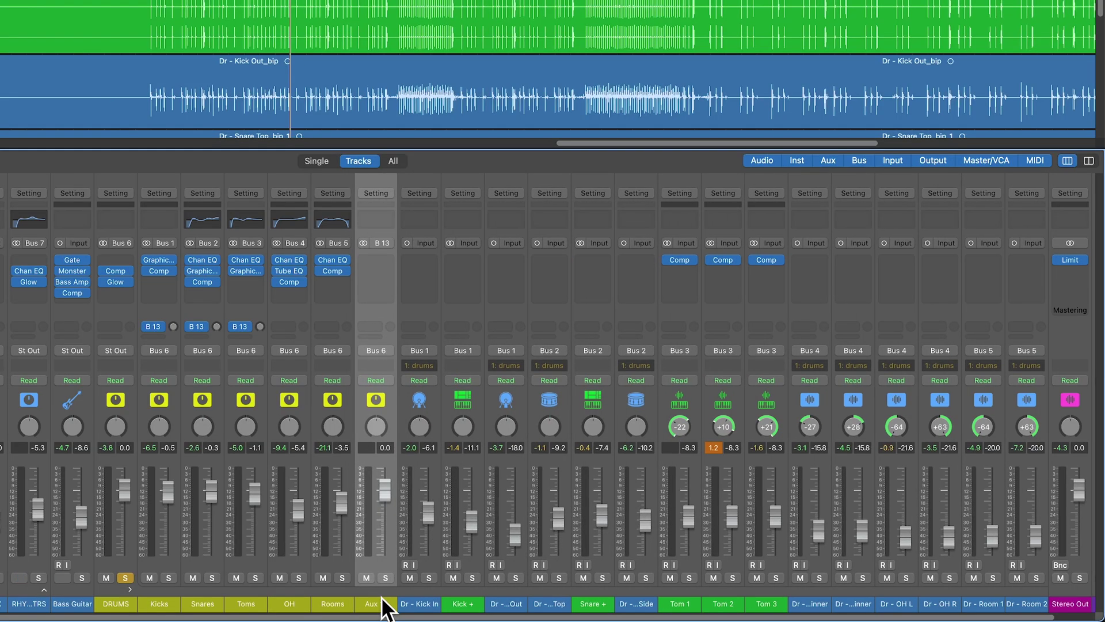
{"action": "double_click", "coordinate": [378, 604]}
{"action": "type", "text": "Gated Verb"}
{"action": "key", "text": "Return"}
Insert a stereo Space Designer reverb on the Gated Verb aux.
{"action": "left_click", "coordinate": [375, 261]}
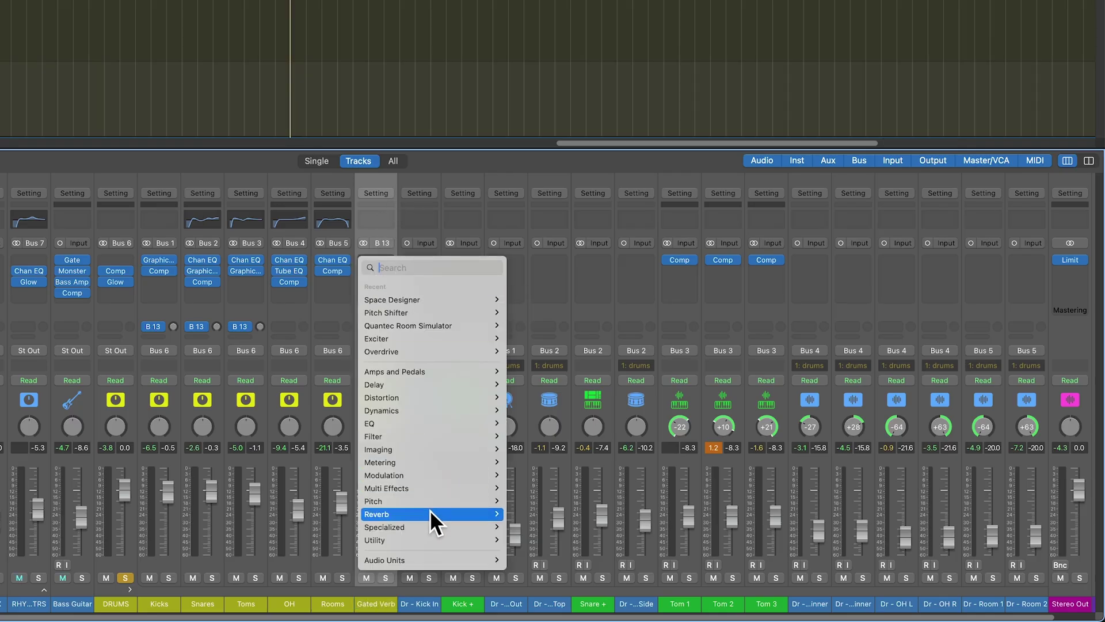
{"action": "mouse_move", "coordinate": [430, 510]}
{"action": "mouse_move", "coordinate": [604, 566]}
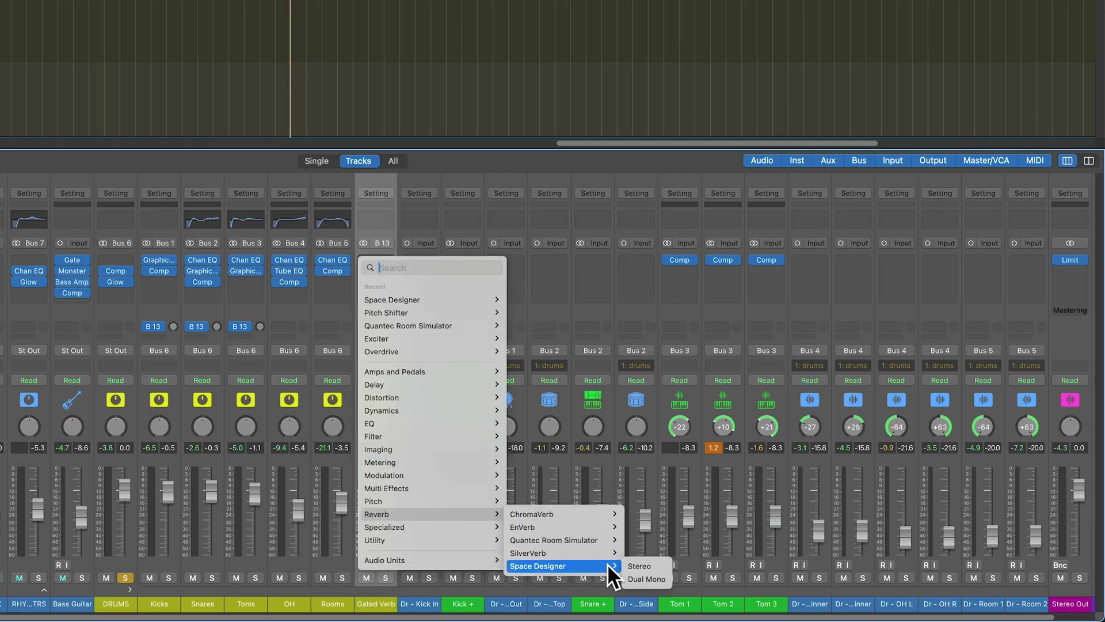
{"action": "left_click", "coordinate": [640, 566]}
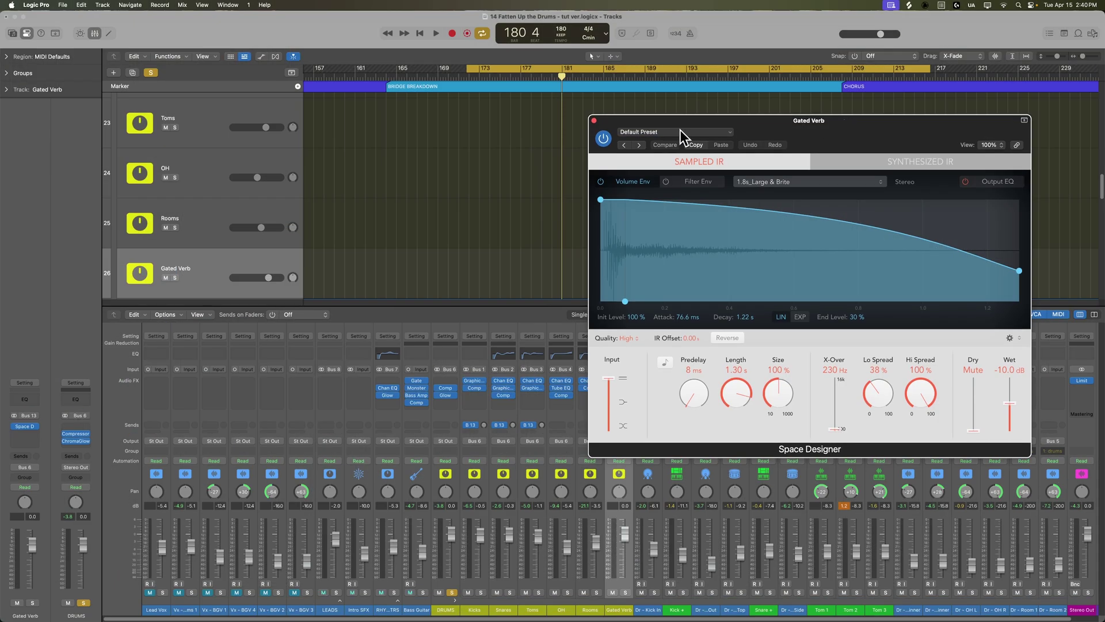
Load the 04 Gated Reverbs > 0.2s Snare Stretch preset into Space Designer.
{"action": "left_click", "coordinate": [679, 131]}
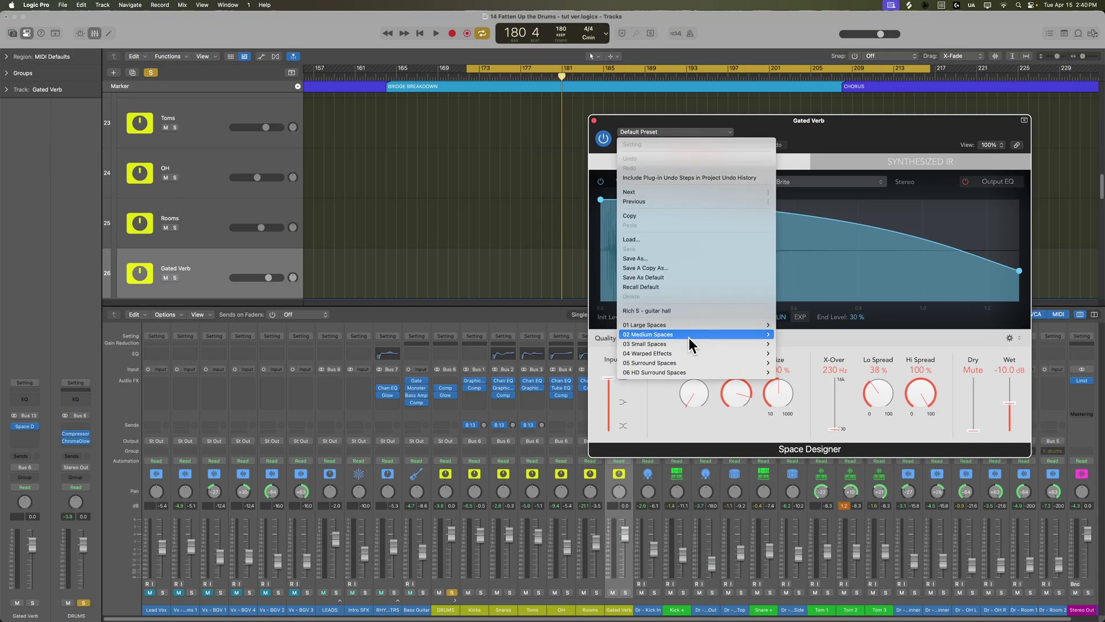
{"action": "mouse_move", "coordinate": [689, 347]}
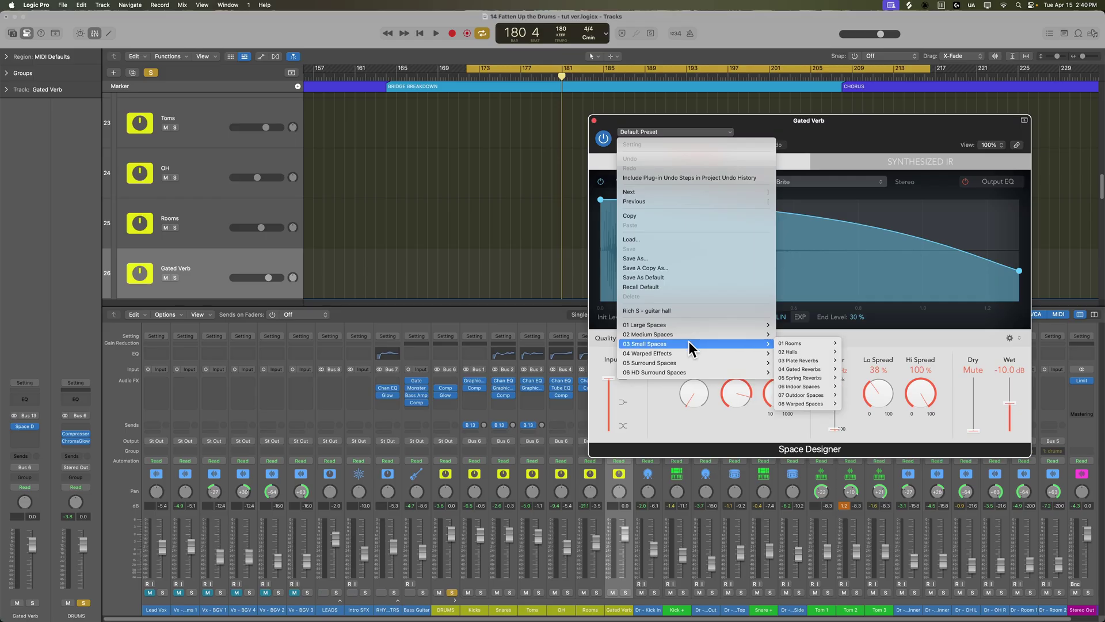
{"action": "mouse_move", "coordinate": [806, 369]}
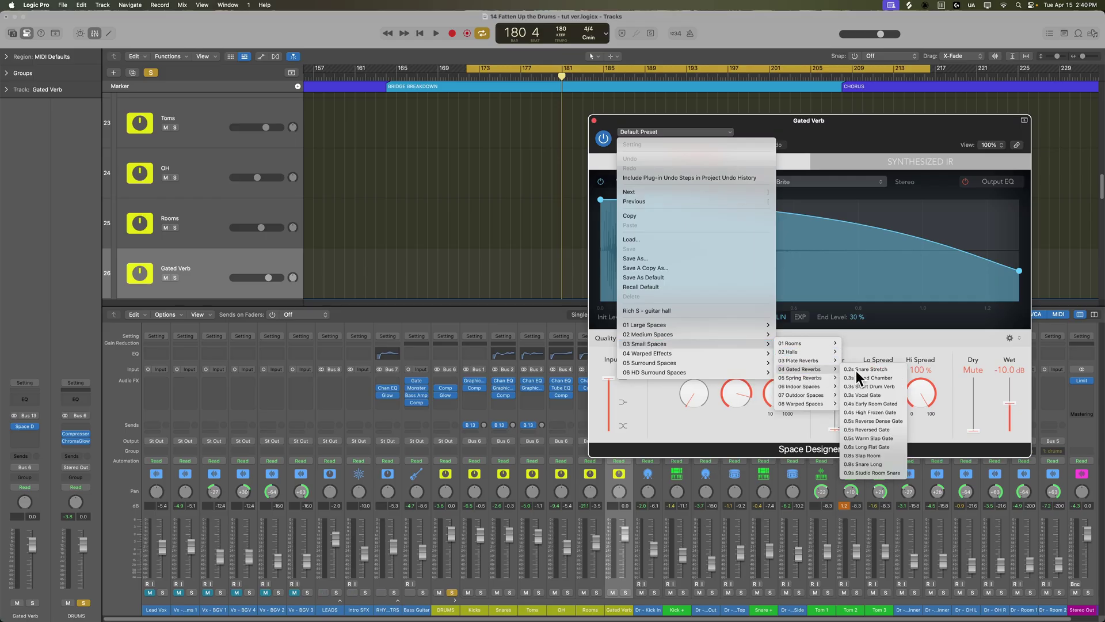
{"action": "left_click", "coordinate": [891, 372]}
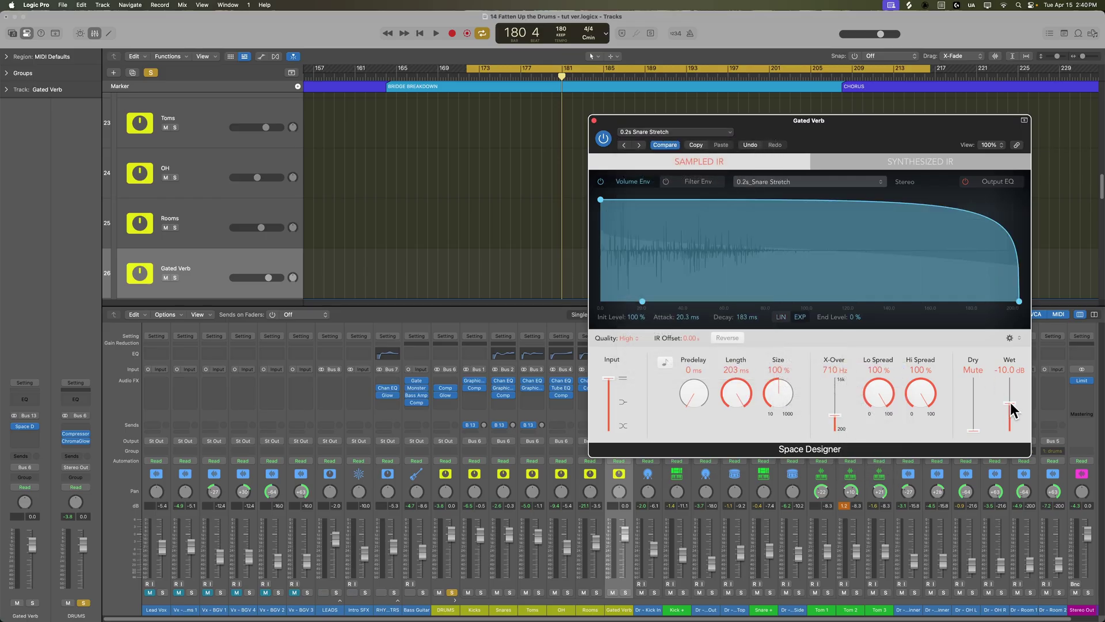
Set Space Designer's wet level to -7 dB, then A/B the Gated Verb return during playback.
{"action": "left_click_drag", "start_coordinate": [1013, 410], "coordinate": [1022, 403]}
{"action": "left_click_drag", "start_coordinate": [977, 430], "coordinate": [1002, 455]}
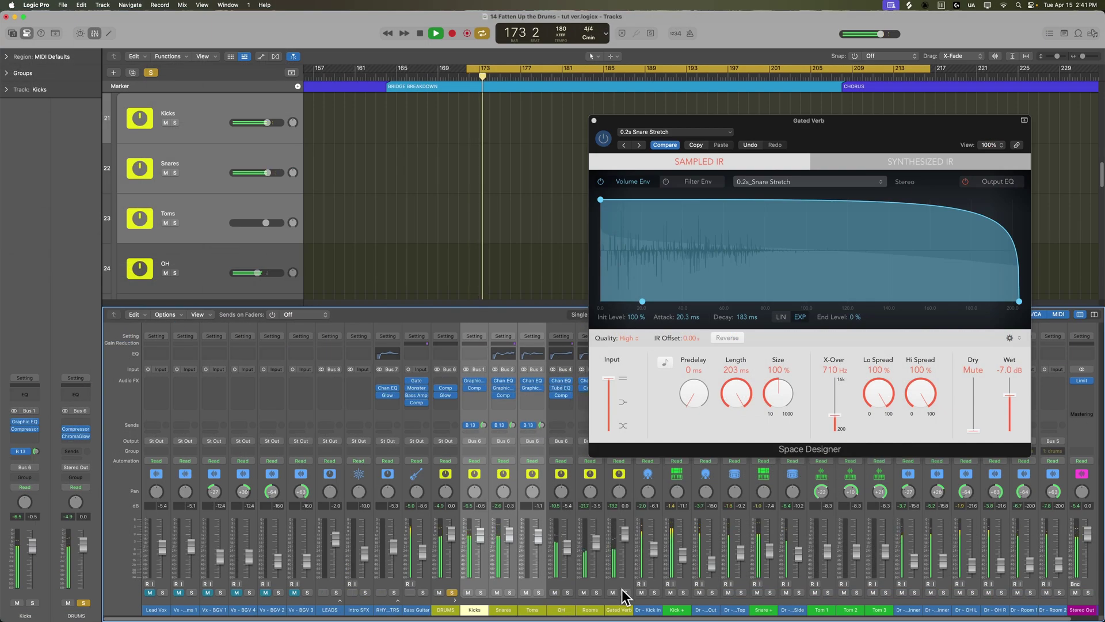
{"action": "left_click", "coordinate": [625, 610]}
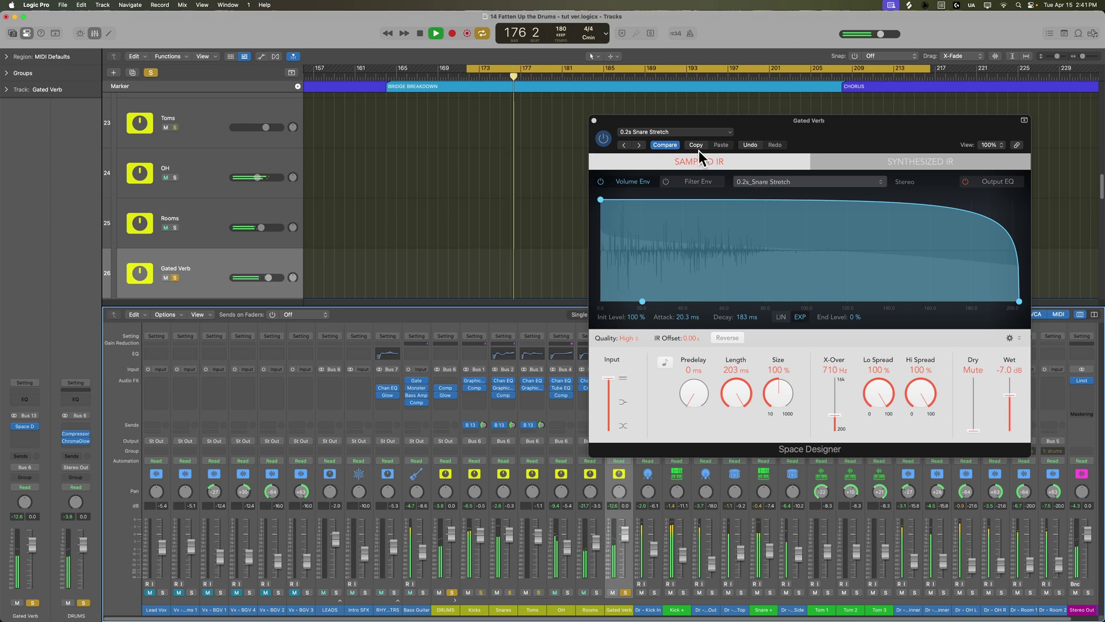
{"action": "left_click", "coordinate": [625, 593]}
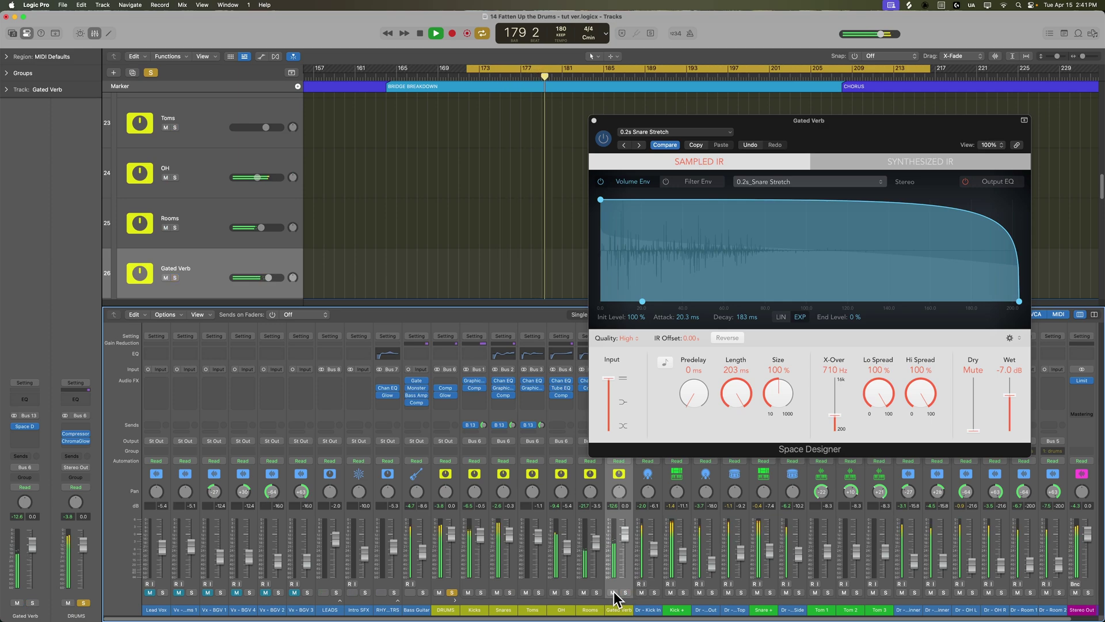
{"action": "left_click", "coordinate": [613, 592]}
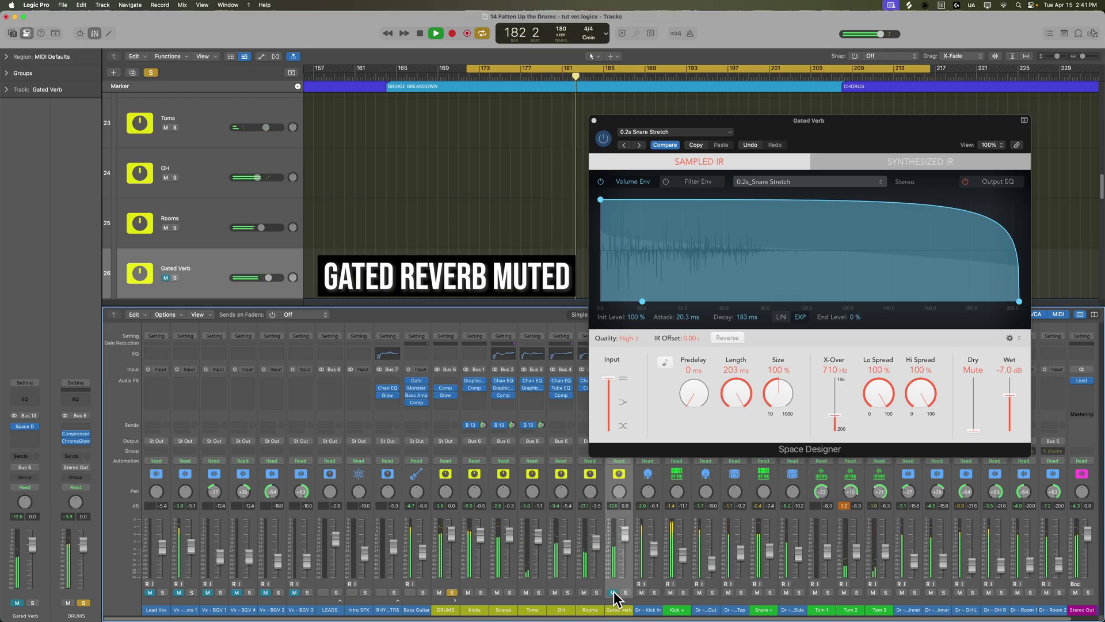
{"action": "key", "text": "space"}
Switch to the 0.3s Gated Chamber preset and compare by muting and unmuting Gated Verb.
{"action": "left_click", "coordinate": [639, 145]}
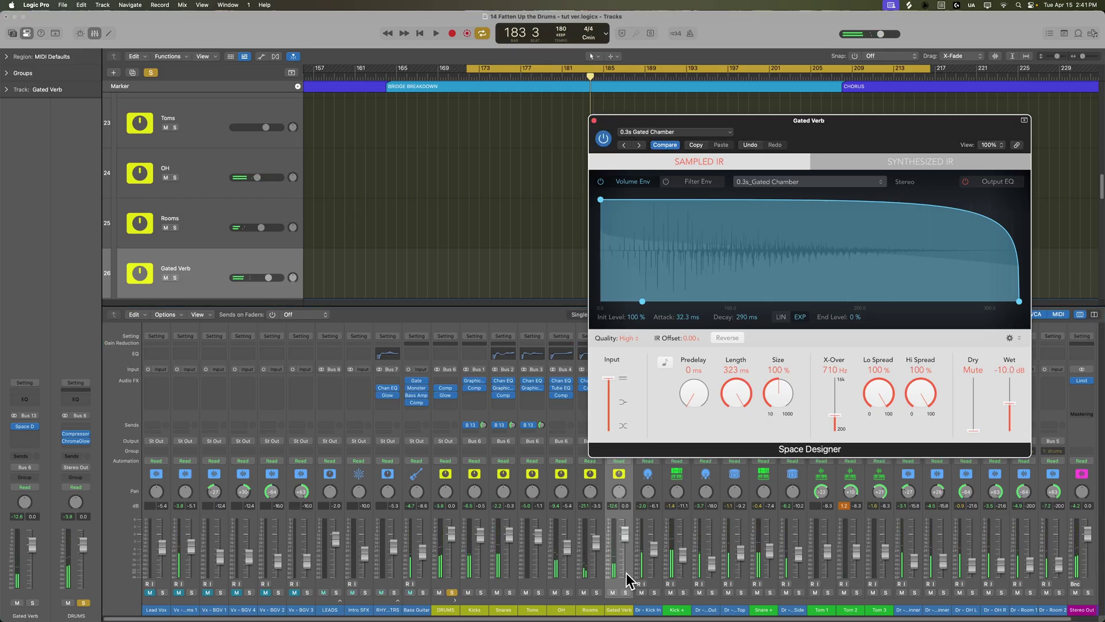
{"action": "key", "text": "space"}
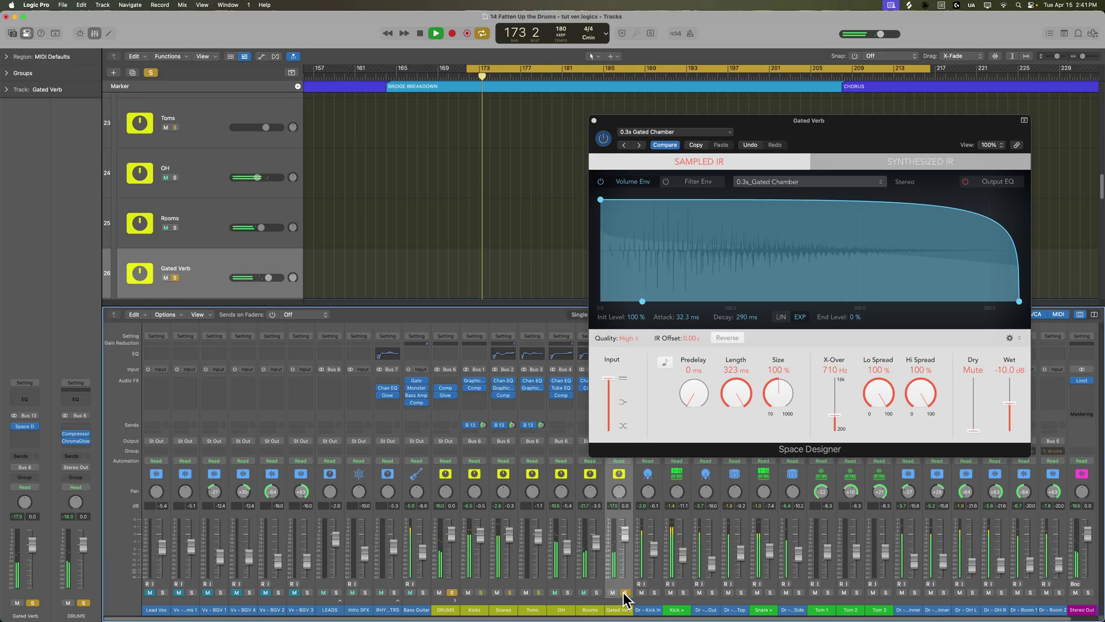
{"action": "key", "text": "space"}
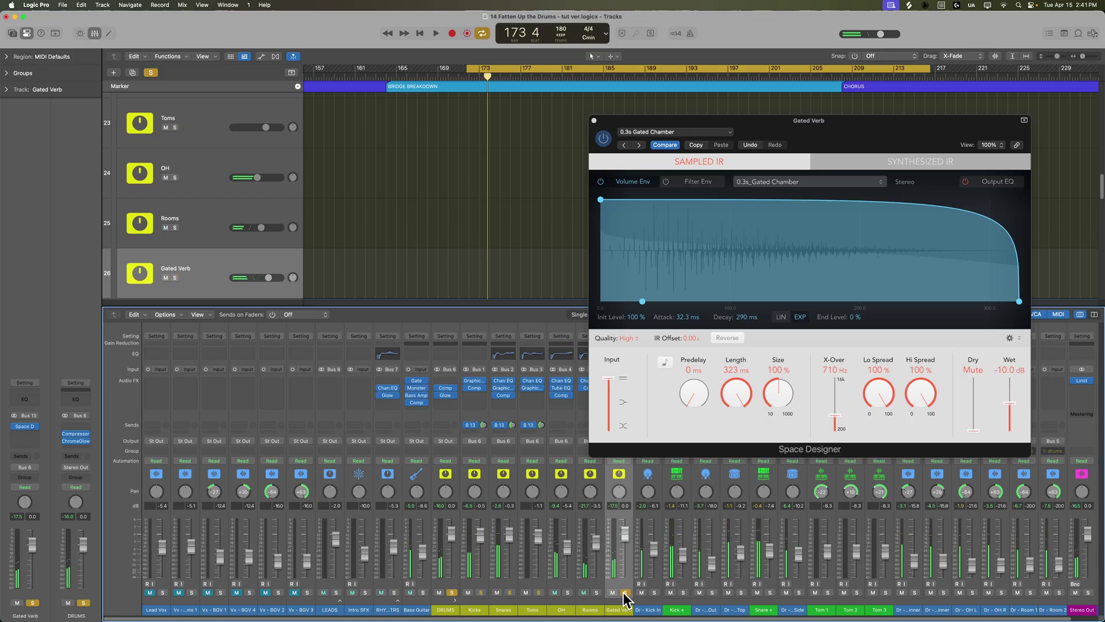
{"action": "left_click", "coordinate": [624, 592]}
{"action": "key", "text": "space"}
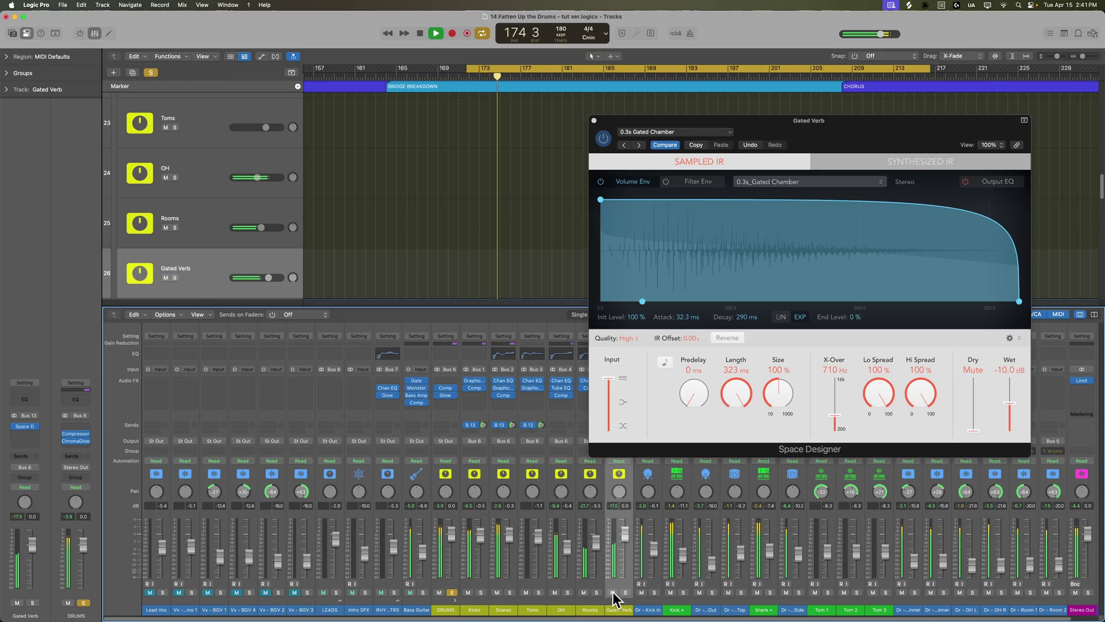
{"action": "left_click", "coordinate": [612, 593]}
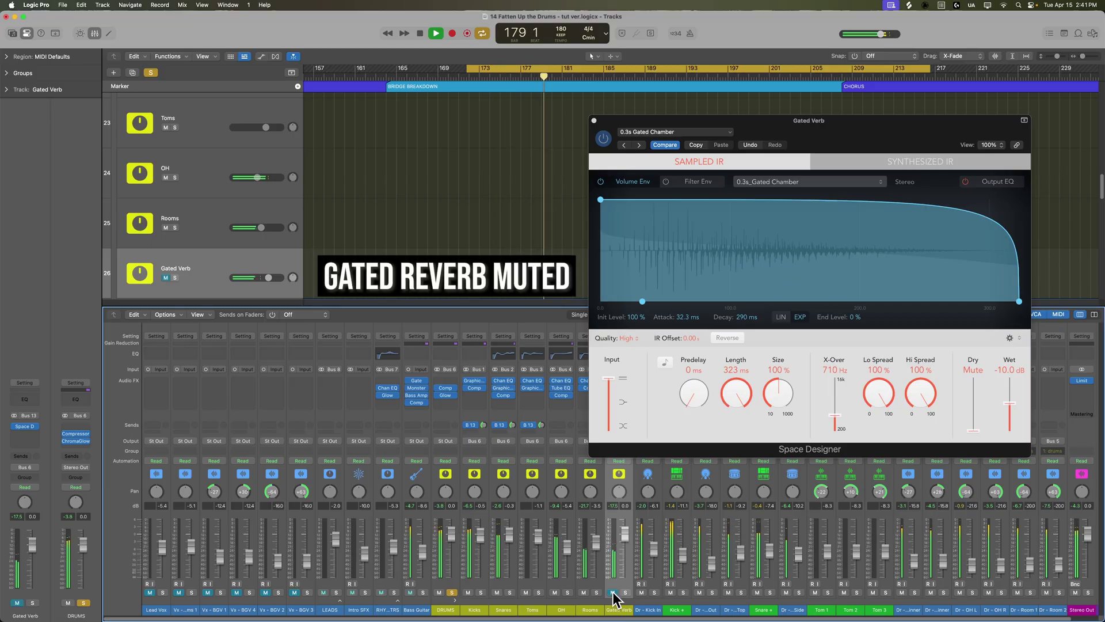
{"action": "left_click", "coordinate": [612, 592]}
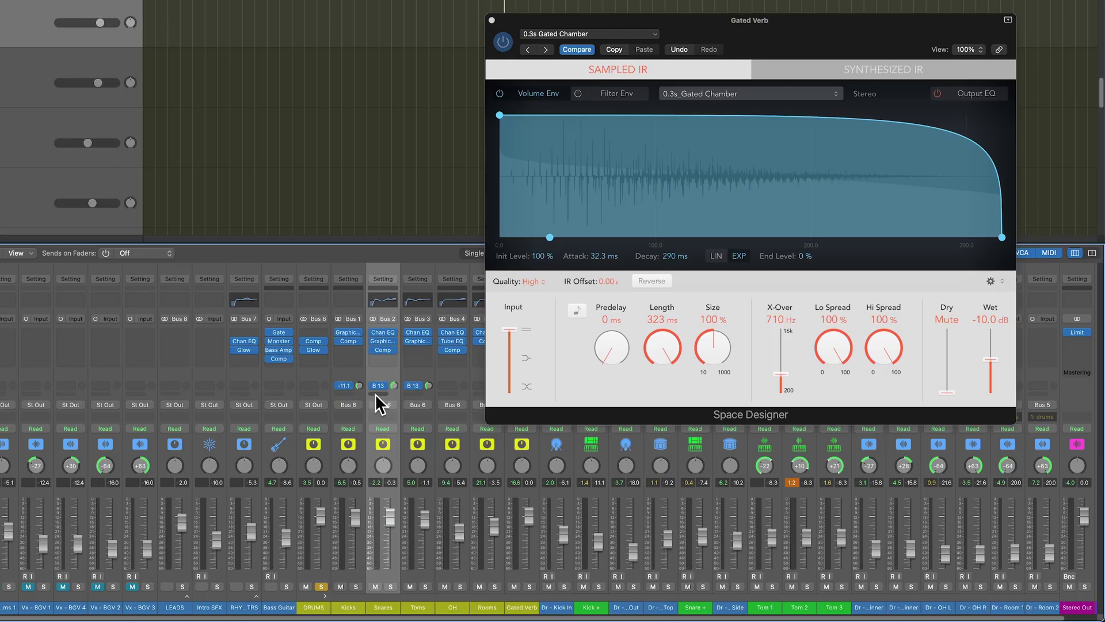
Replay the drums with the Bus 13 sends, then close the Space Designer window.
{"action": "key", "text": "space"}
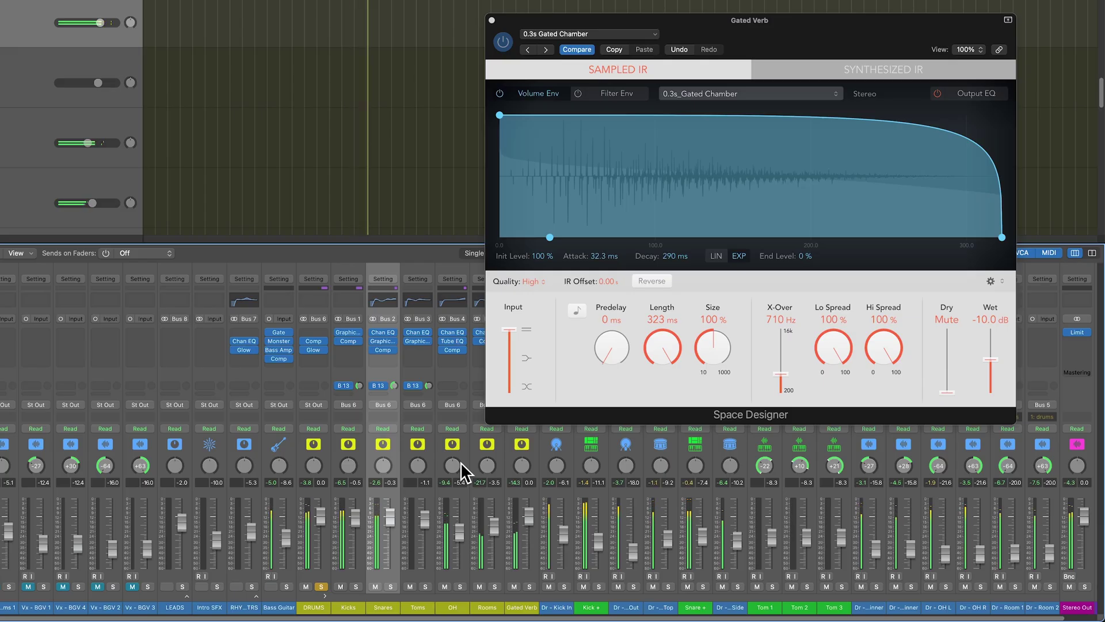
{"action": "mouse_move", "coordinate": [394, 384]}
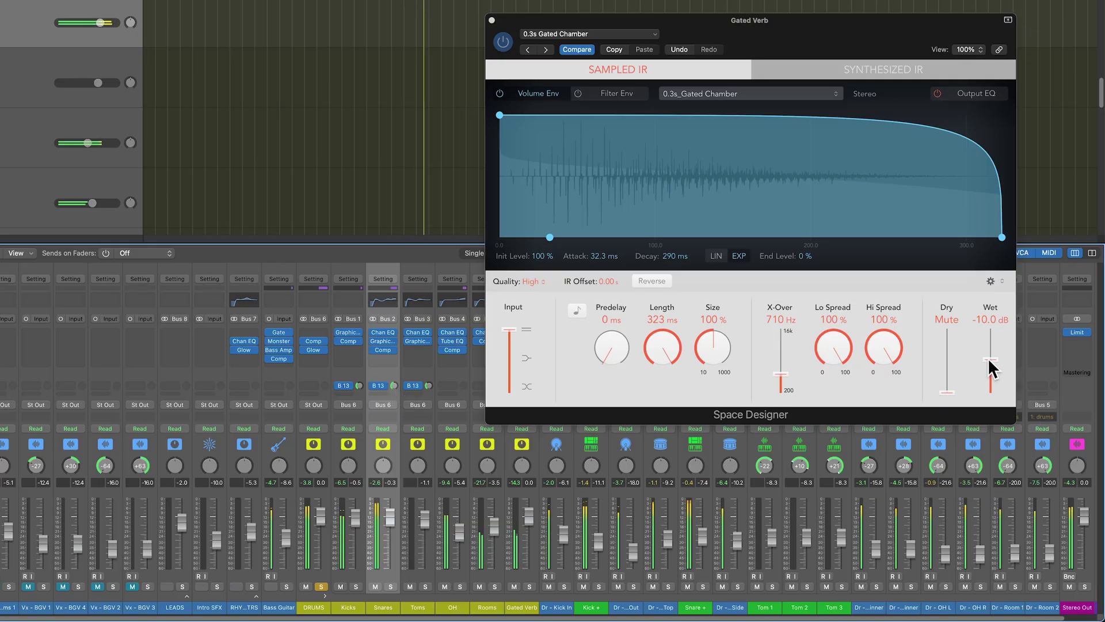
{"action": "left_click", "coordinate": [491, 20]}
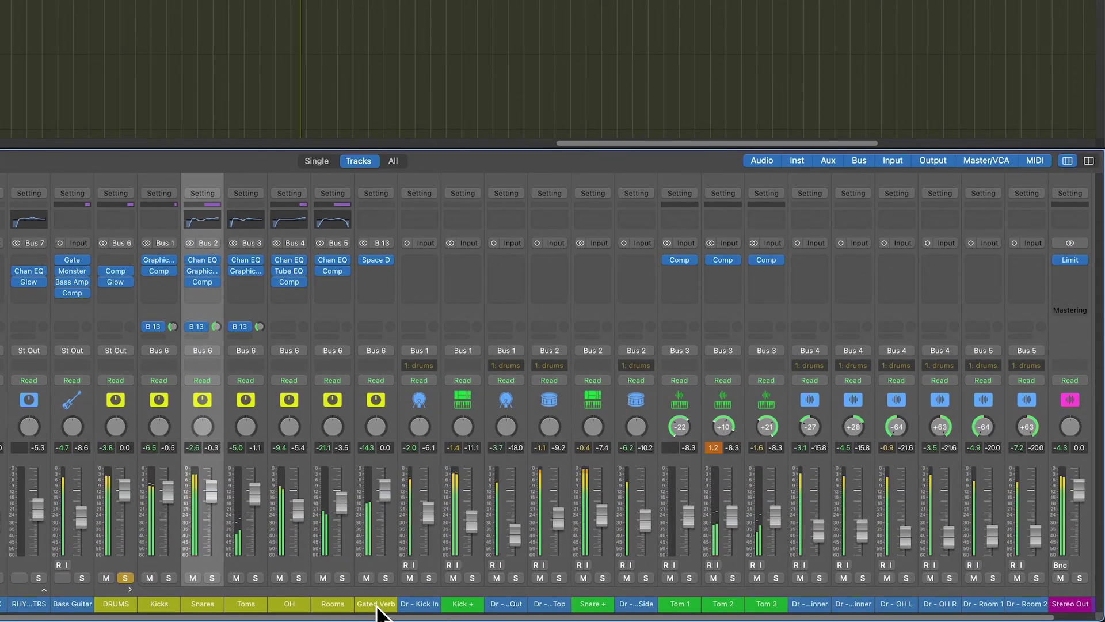
Solo Rooms, A/B its Chan EQ during playback, and lower its fader to -25 dB.
{"action": "left_click", "coordinate": [345, 605]}
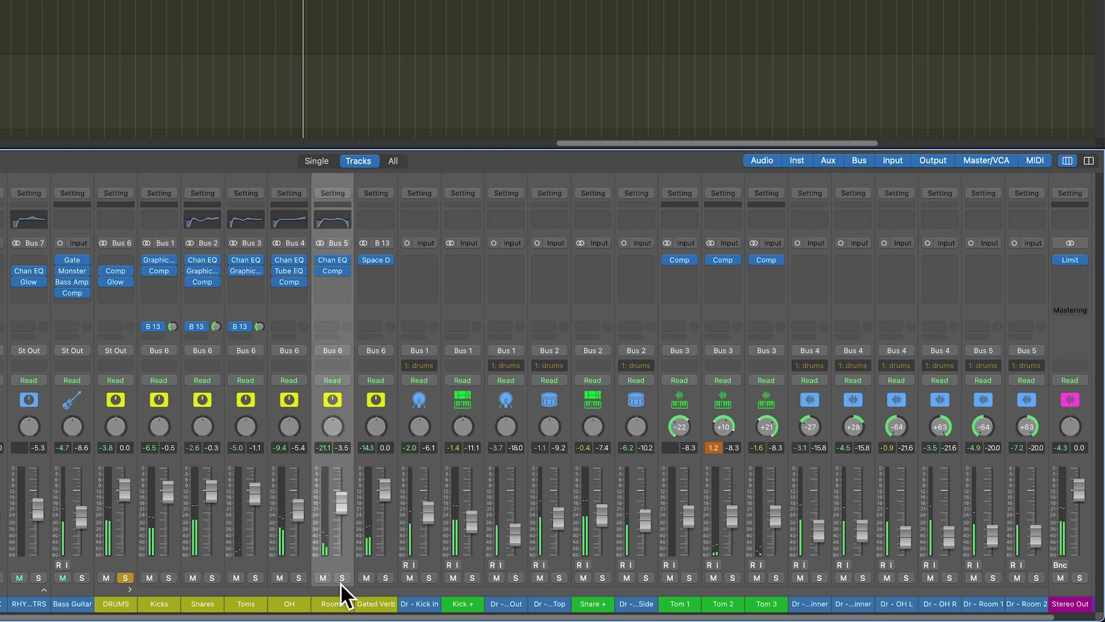
{"action": "left_click", "coordinate": [342, 577]}
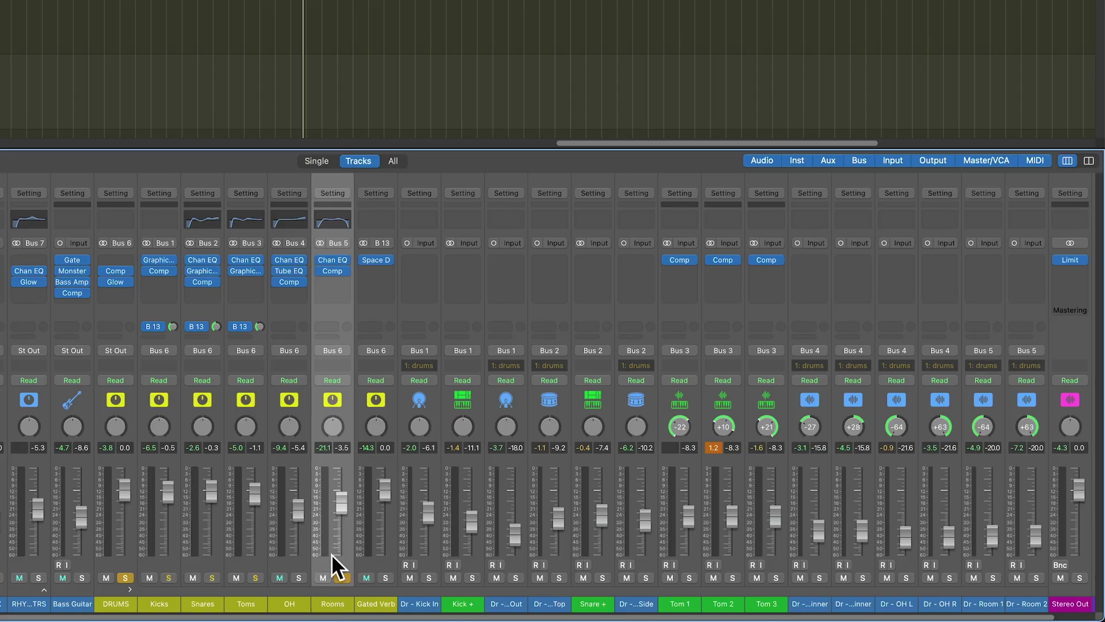
{"action": "key", "text": "space"}
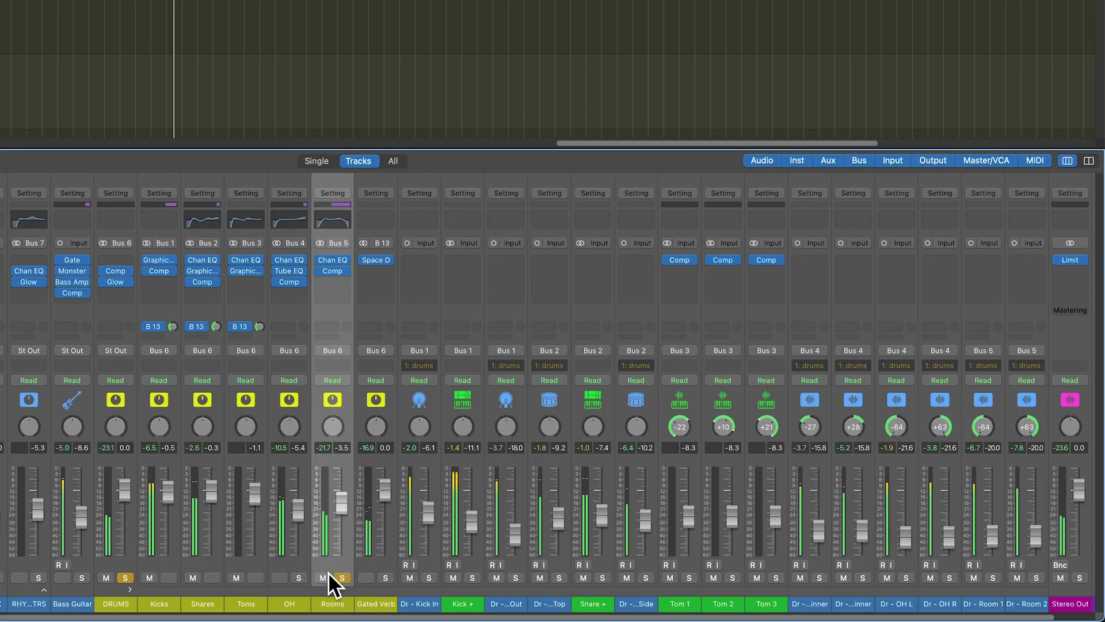
{"action": "left_click", "coordinate": [321, 259]}
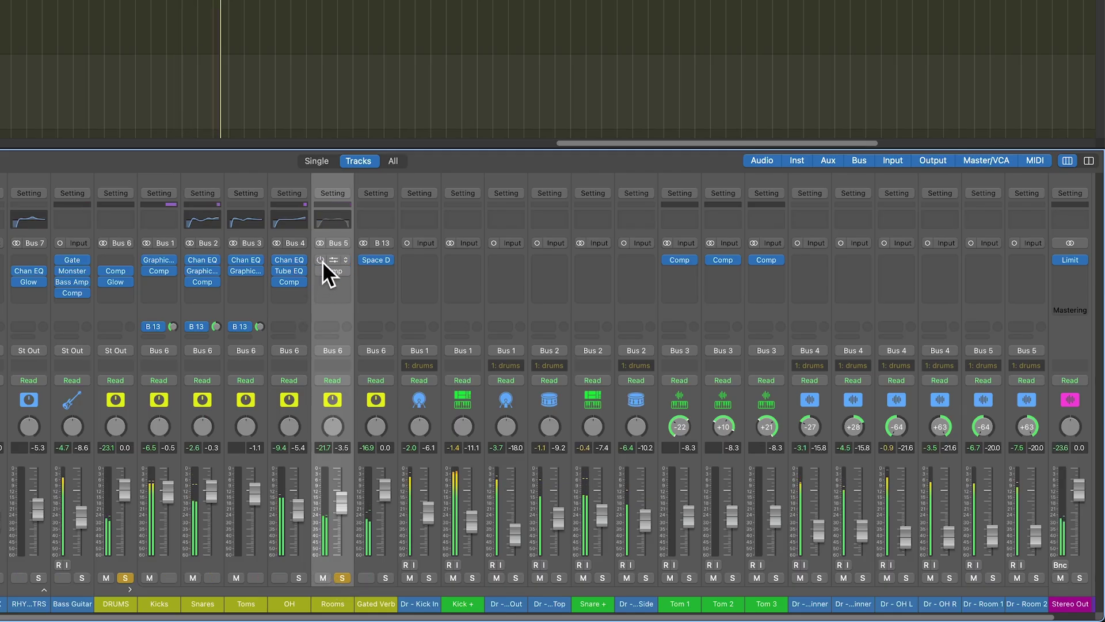
{"action": "left_click", "coordinate": [321, 259]}
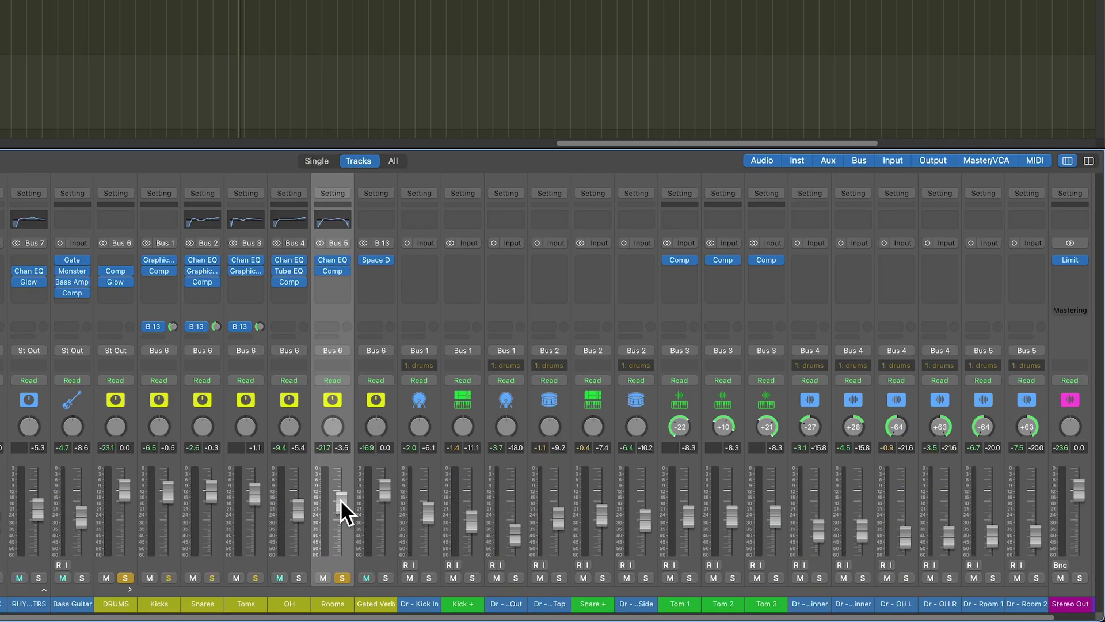
{"action": "left_click_drag", "start_coordinate": [340, 500], "coordinate": [341, 541]}
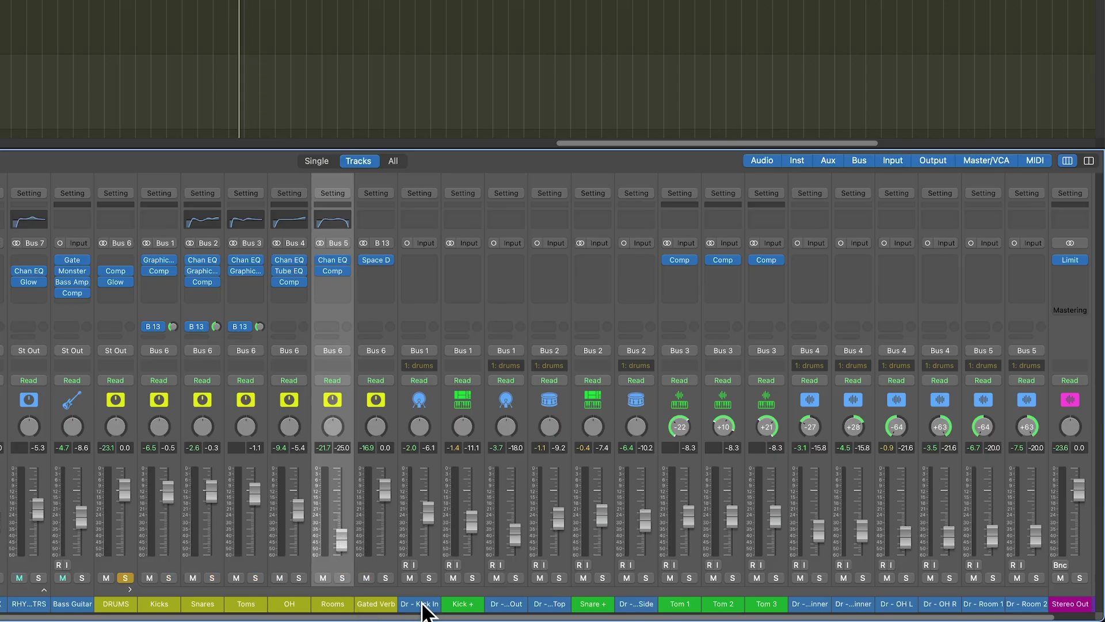
Send the tracks Dr - Kick In through Dr - Room 2 to Bus 14 and set the send level.
{"action": "left_click_drag", "start_coordinate": [423, 604], "coordinate": [1033, 605]}
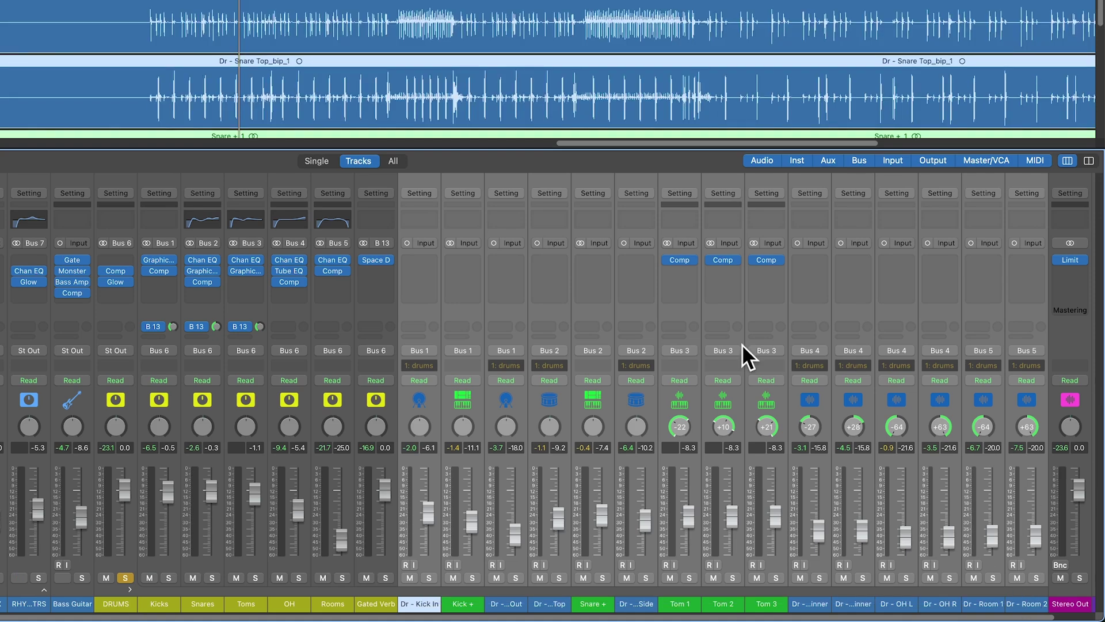
{"action": "left_click", "coordinate": [419, 326]}
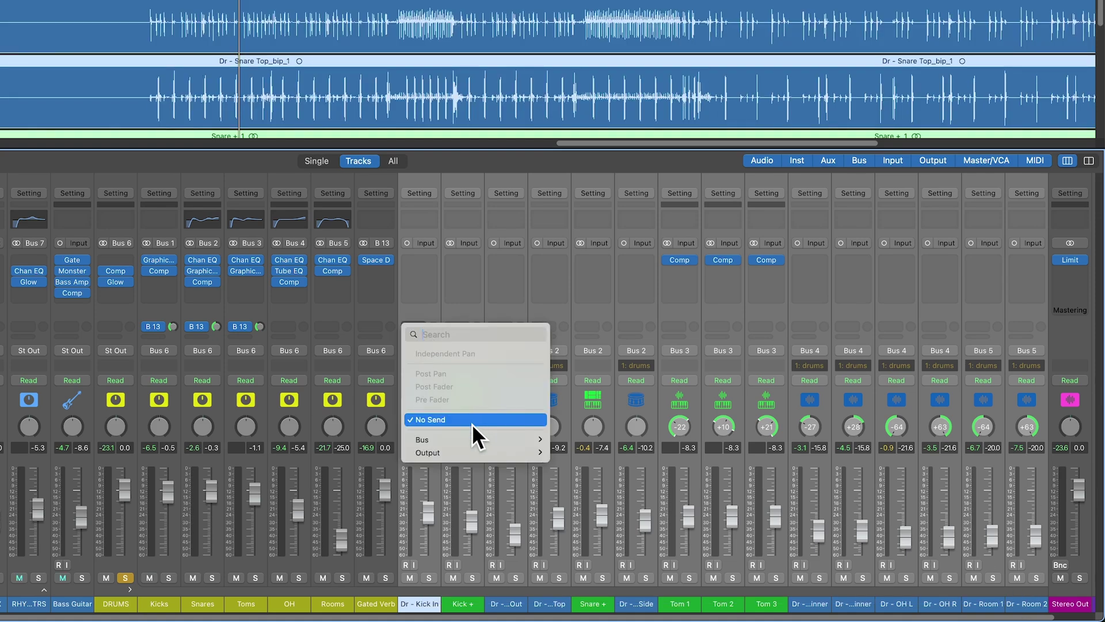
{"action": "mouse_move", "coordinate": [475, 439]}
{"action": "left_click", "coordinate": [585, 278]}
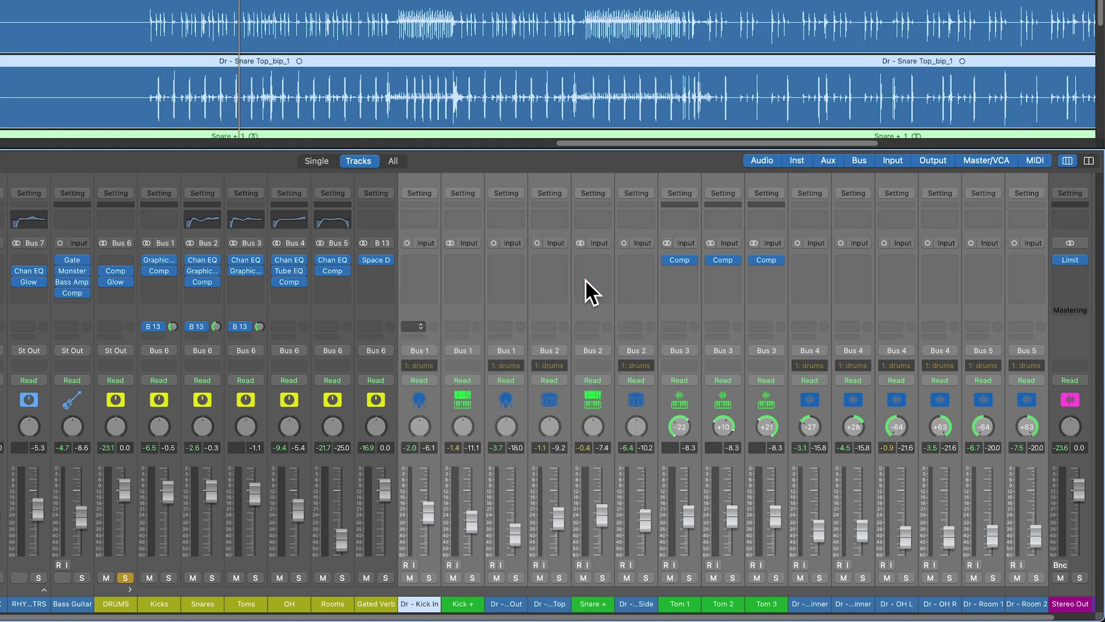
{"action": "left_click", "coordinate": [433, 326], "text": "alt"}
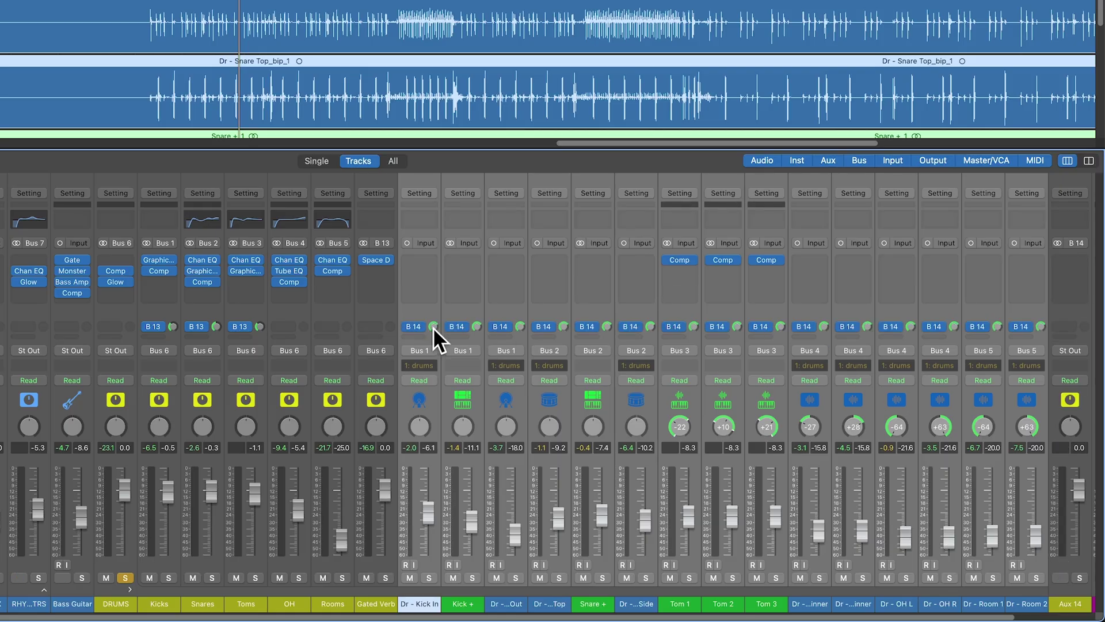
Rename the new Aux 14 to 'Room Sim' and place it before Gated Verb.
{"action": "left_click", "coordinate": [1070, 603]}
{"action": "left_click_drag", "start_coordinate": [1074, 605], "coordinate": [426, 613]}
{"action": "double_click", "coordinate": [423, 603]}
{"action": "type", "text": "Room Sim"}
{"action": "key", "text": "Return"}
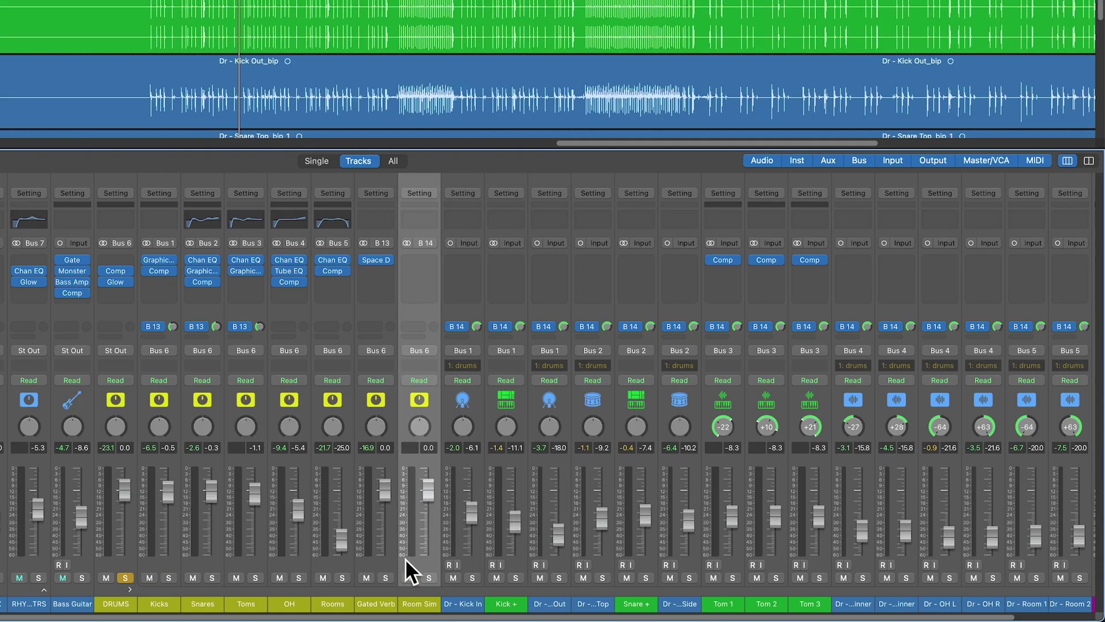
{"action": "left_click_drag", "start_coordinate": [419, 613], "coordinate": [375, 611]}
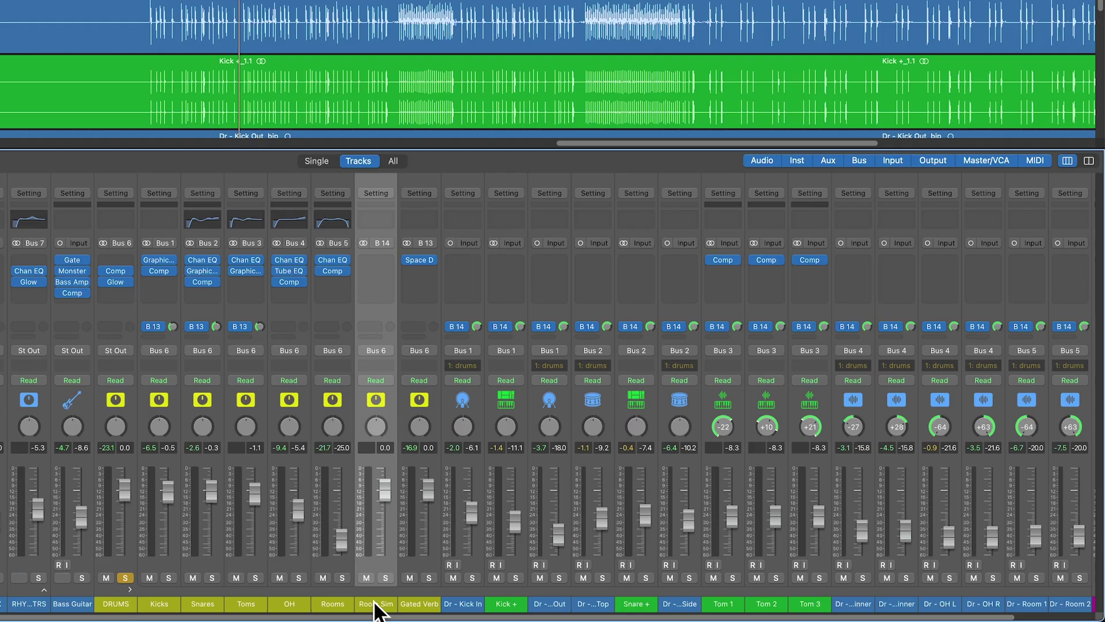
Insert a stereo Space Designer on Room Sim with the 1.2s Recording Room + preset.
{"action": "left_click", "coordinate": [375, 259]}
{"action": "mouse_move", "coordinate": [476, 297]}
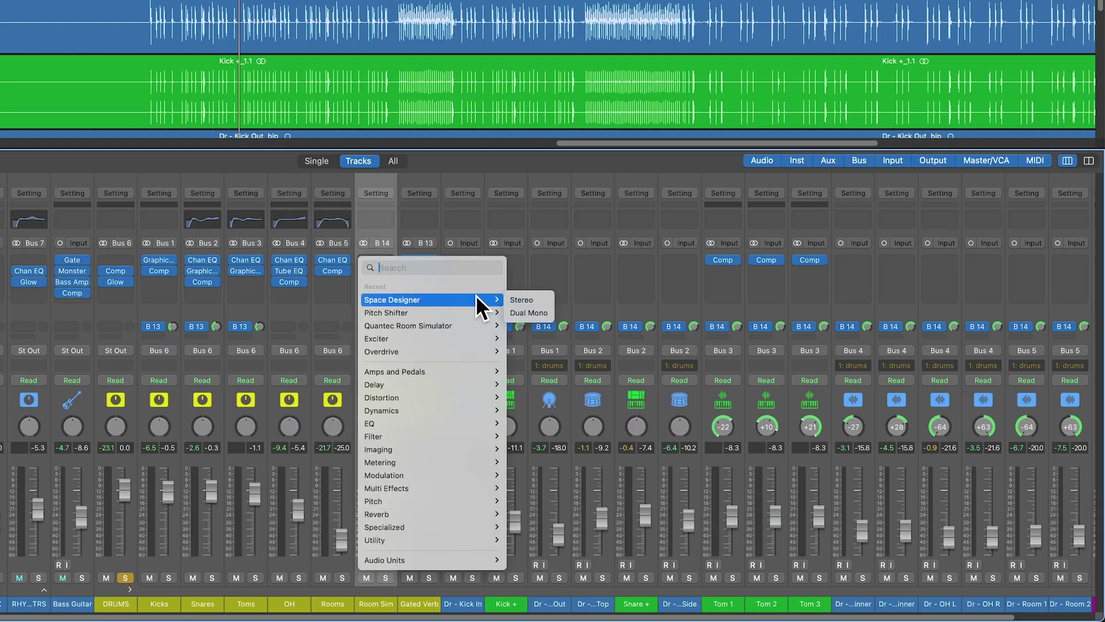
{"action": "left_click", "coordinate": [525, 299]}
{"action": "left_click", "coordinate": [436, 133]}
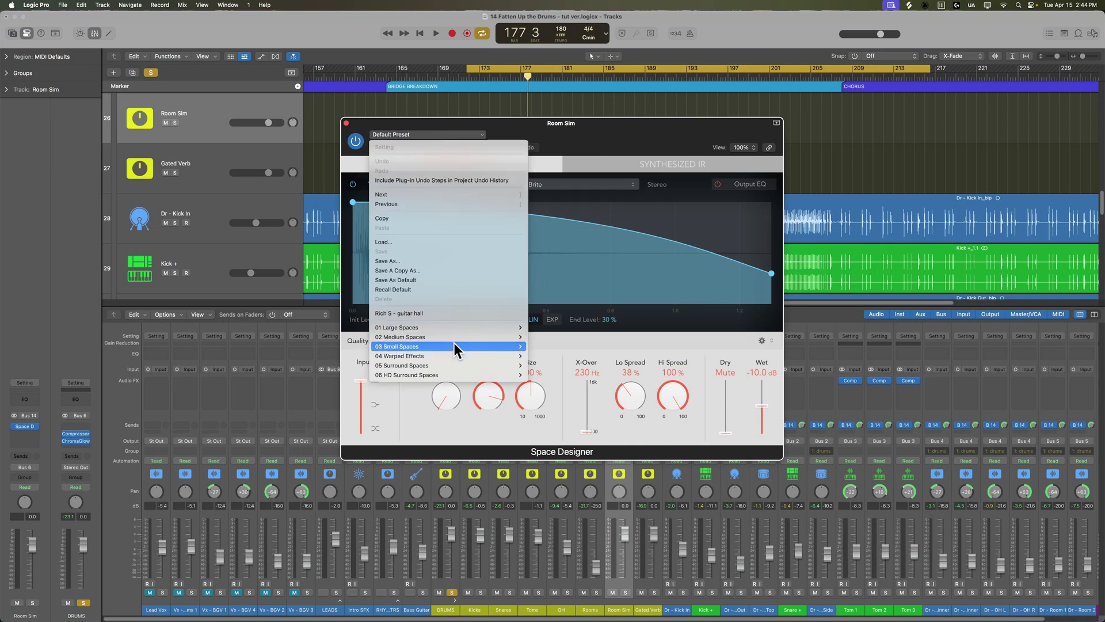
{"action": "mouse_move", "coordinate": [453, 344]}
{"action": "mouse_move", "coordinate": [541, 343]}
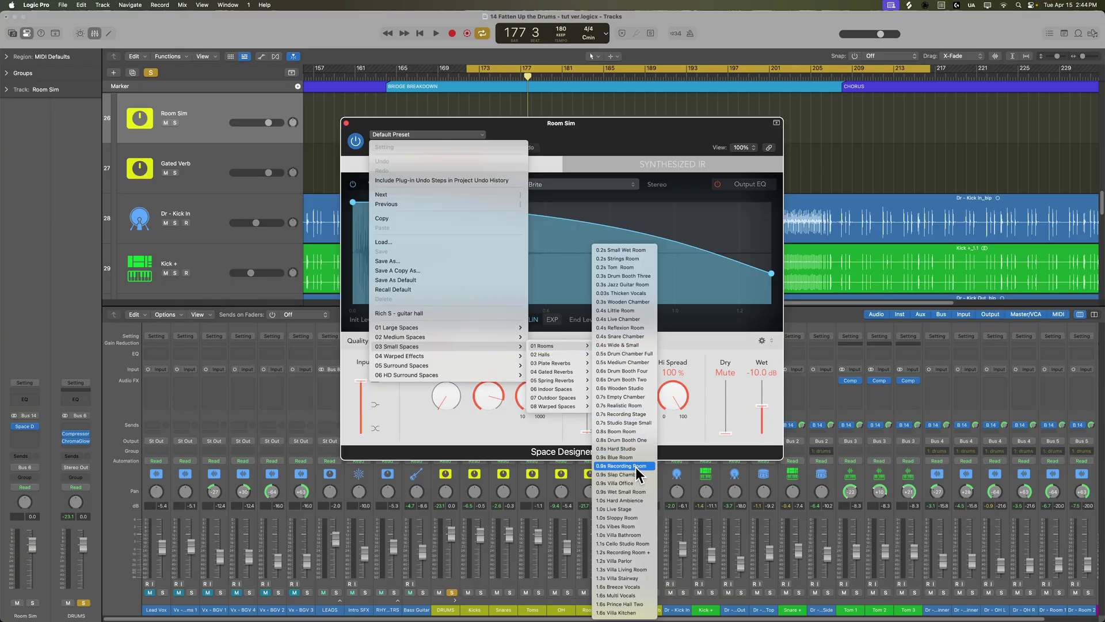
{"action": "left_click", "coordinate": [647, 552]}
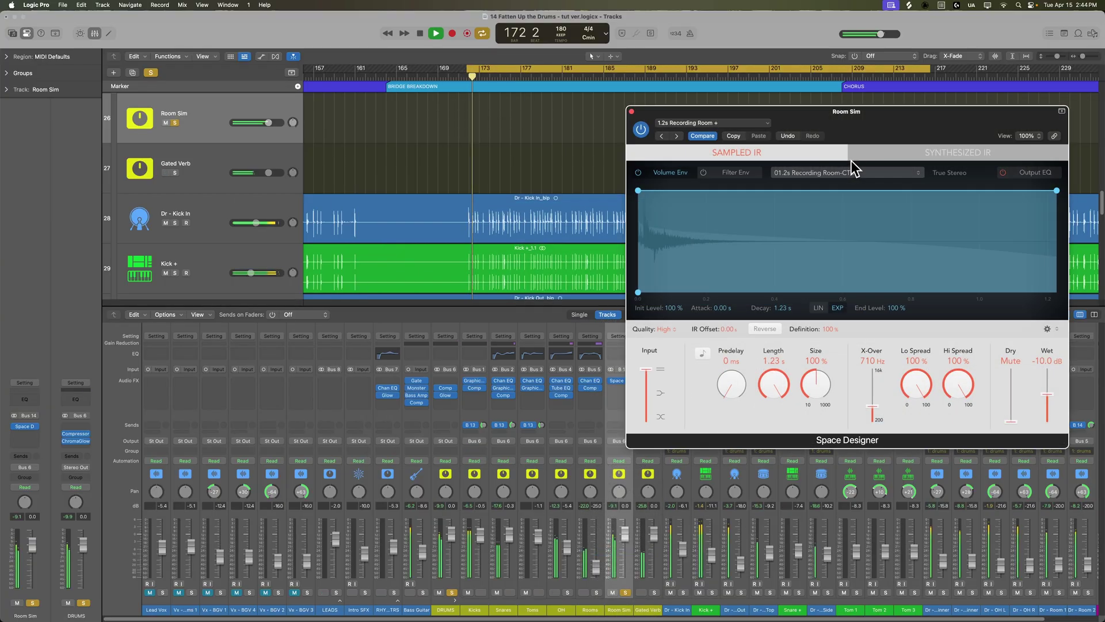
{"action": "left_click_drag", "start_coordinate": [912, 123], "coordinate": [401, 105]}
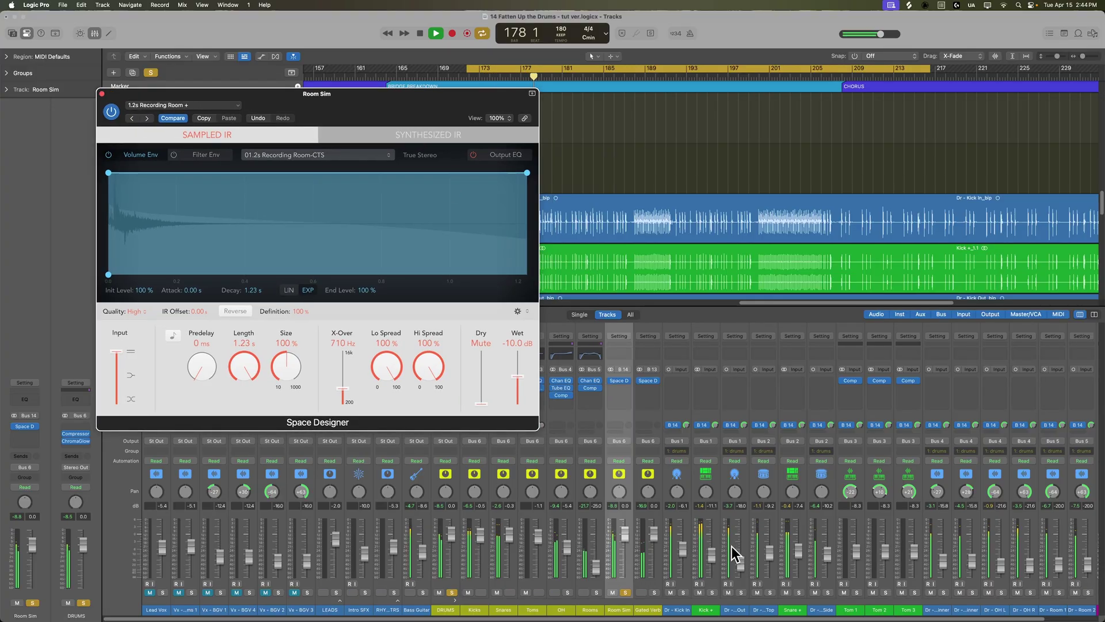
Adjust the Room Sim send level on the three kick tracks.
{"action": "left_click_drag", "start_coordinate": [684, 609], "coordinate": [726, 606]}
{"action": "left_click_drag", "start_coordinate": [744, 424], "coordinate": [749, 452]}
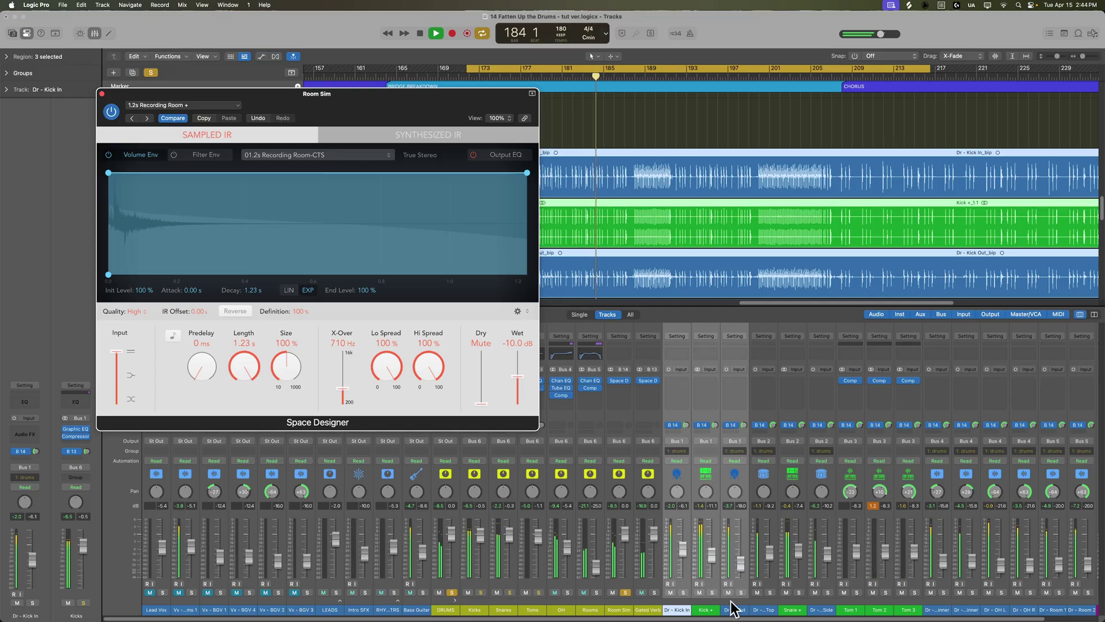
{"action": "key", "text": "space"}
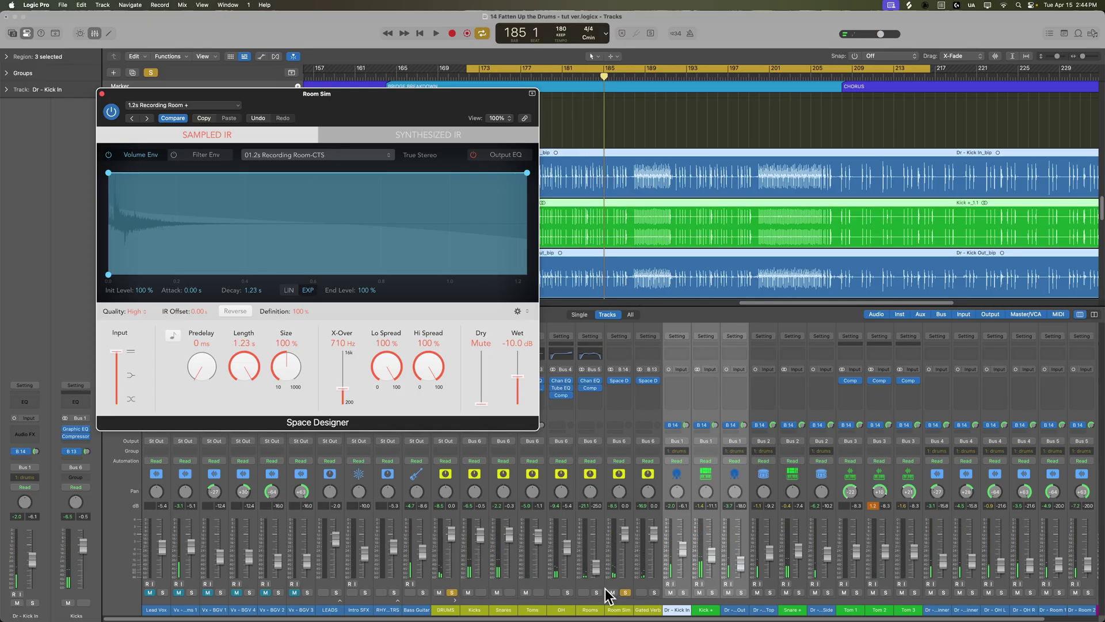
{"action": "left_click", "coordinate": [651, 597]}
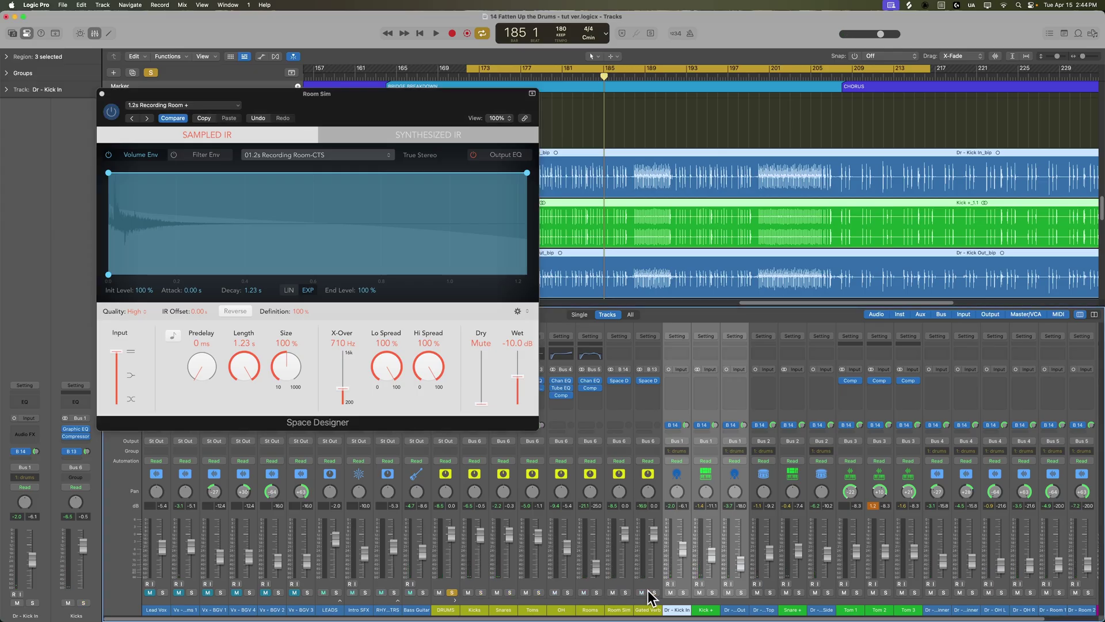
Audition the drums, muting and unmuting Room Sim and Gated Verb together to compare.
{"action": "key", "text": "space"}
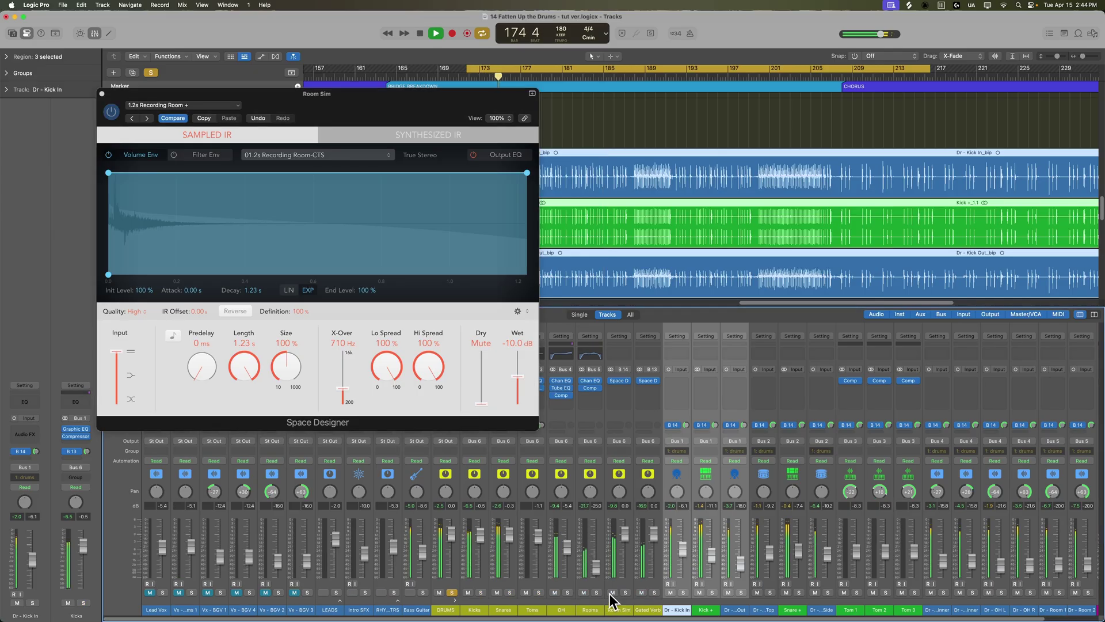
{"action": "left_click", "coordinate": [618, 612]}
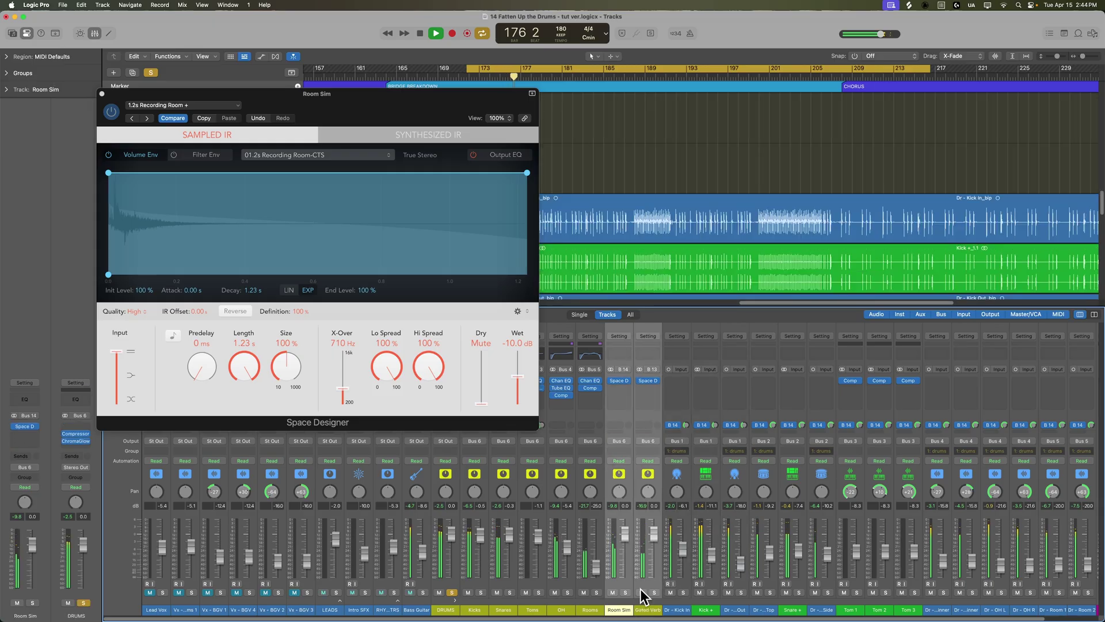
{"action": "key", "text": "m"}
{"action": "left_click", "coordinate": [643, 592]}
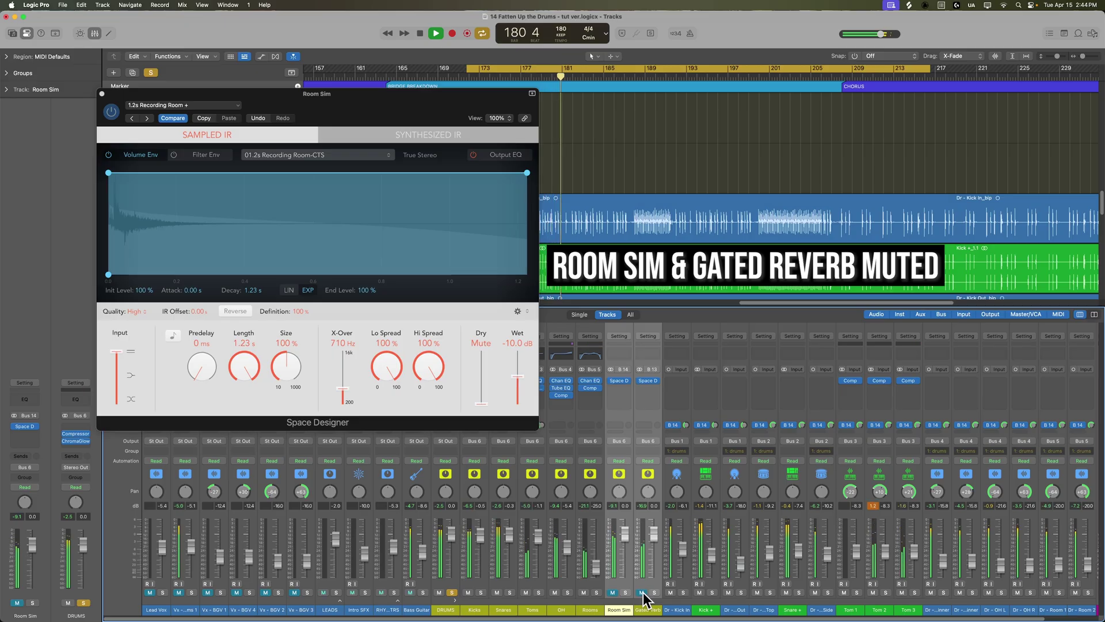
{"action": "key", "text": "m"}
{"action": "left_click", "coordinate": [631, 611]}
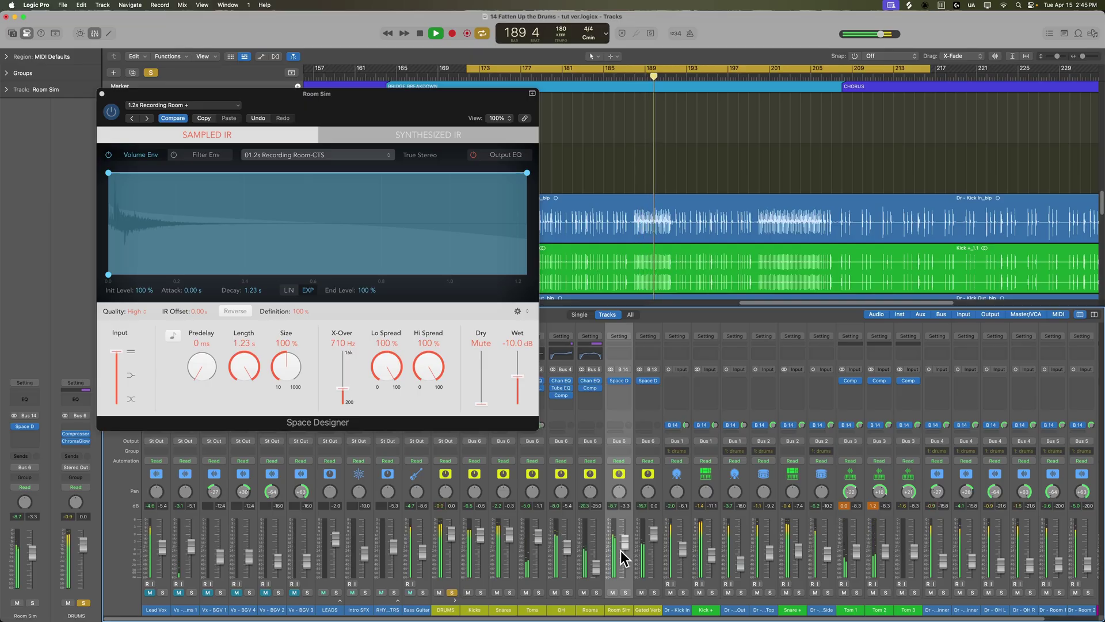
{"action": "key", "text": "space"}
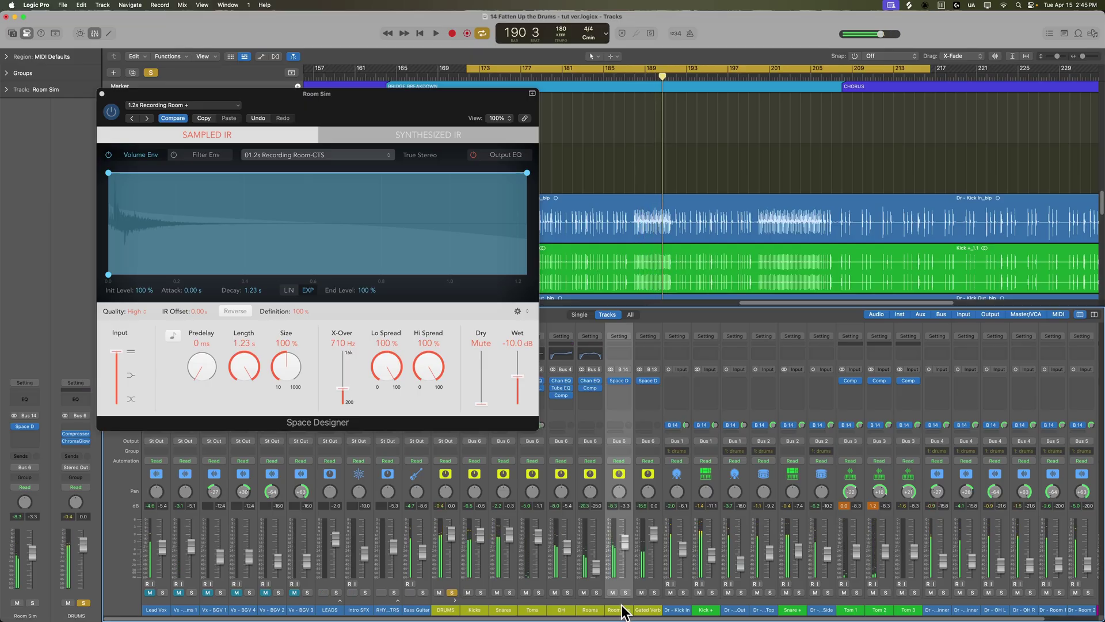
{"action": "left_click", "coordinate": [638, 608]}
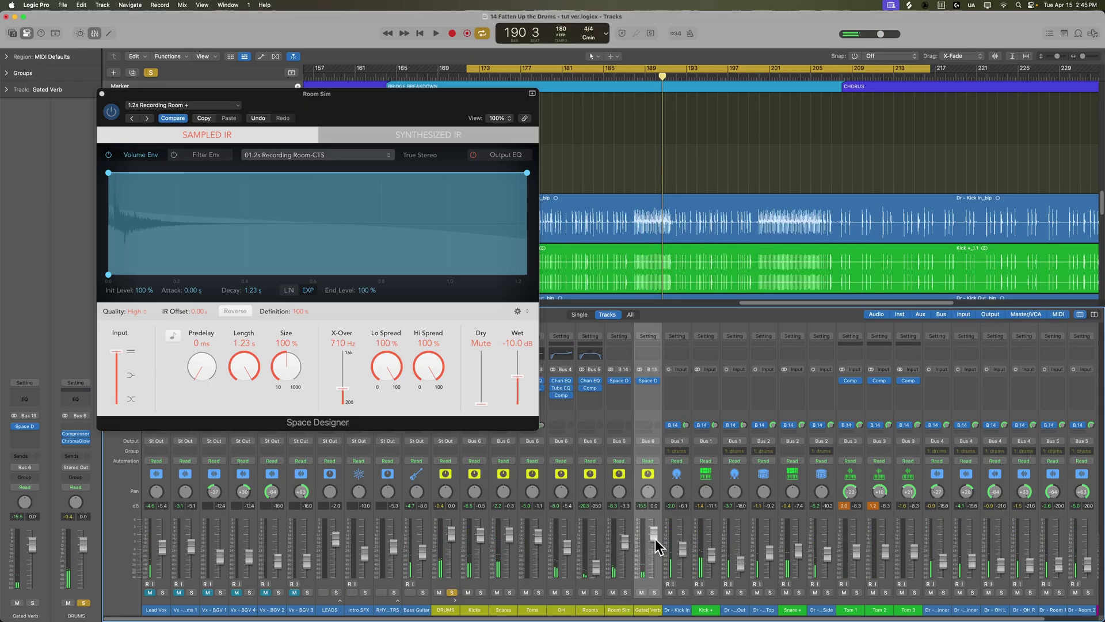
{"action": "left_click", "coordinate": [621, 608]}
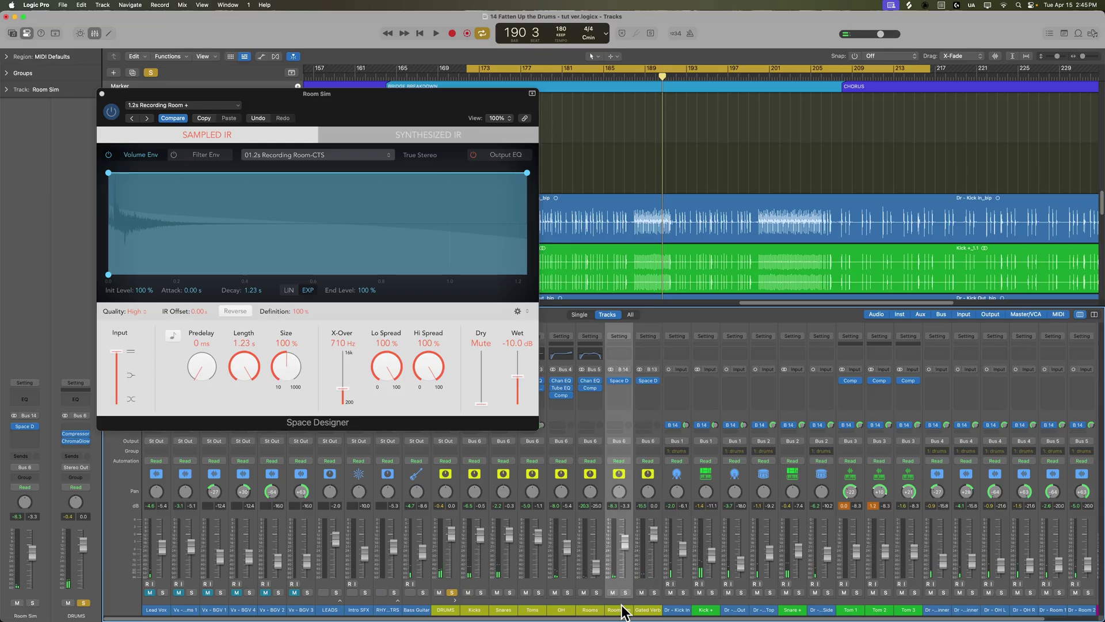
Close the Space Designer window and select the Snare + channel.
{"action": "left_click", "coordinate": [102, 94]}
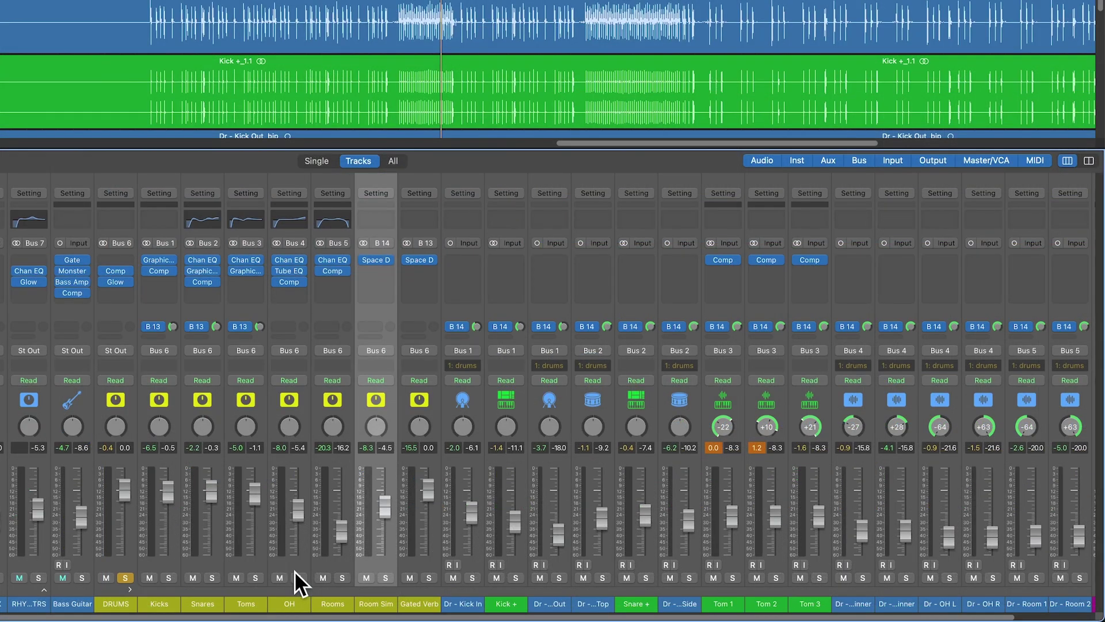
{"action": "left_click", "coordinate": [205, 600]}
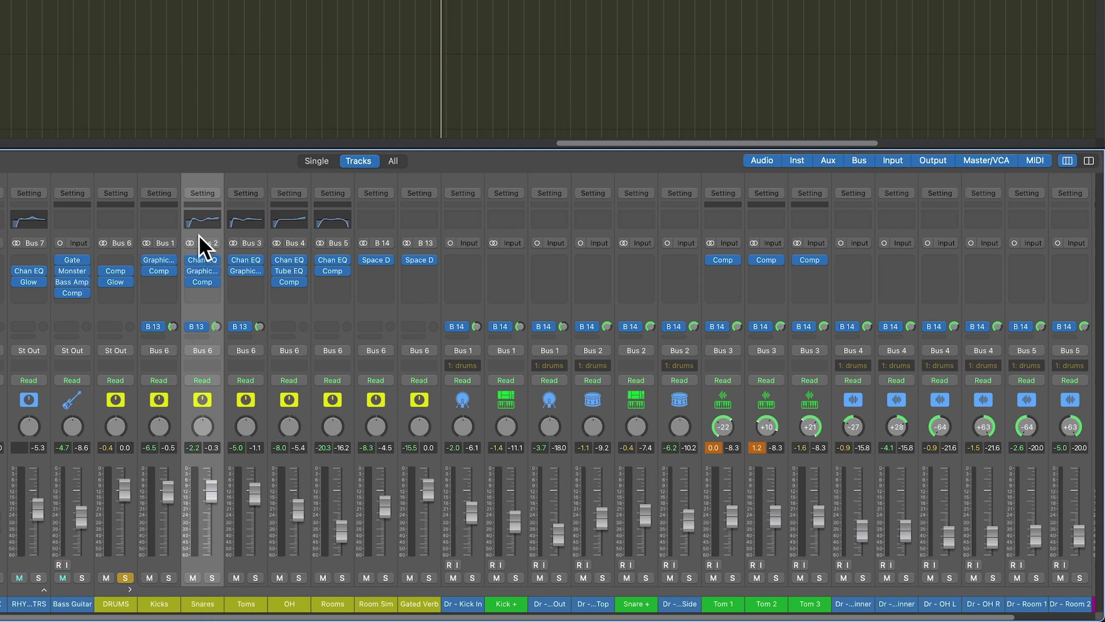
{"action": "left_click", "coordinate": [602, 607]}
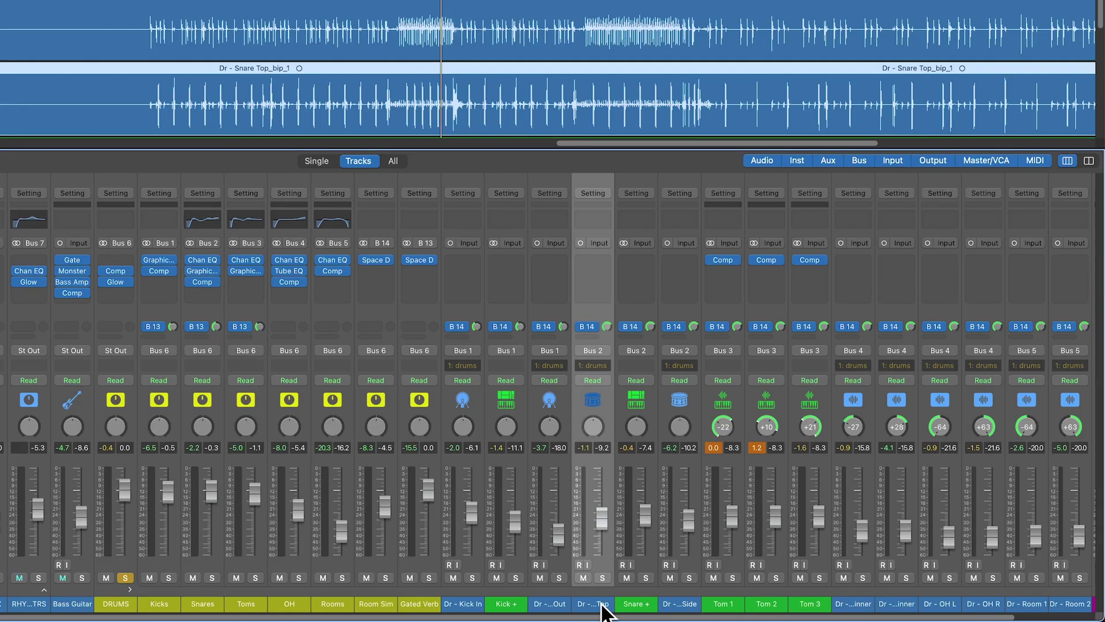
{"action": "left_click", "coordinate": [633, 604]}
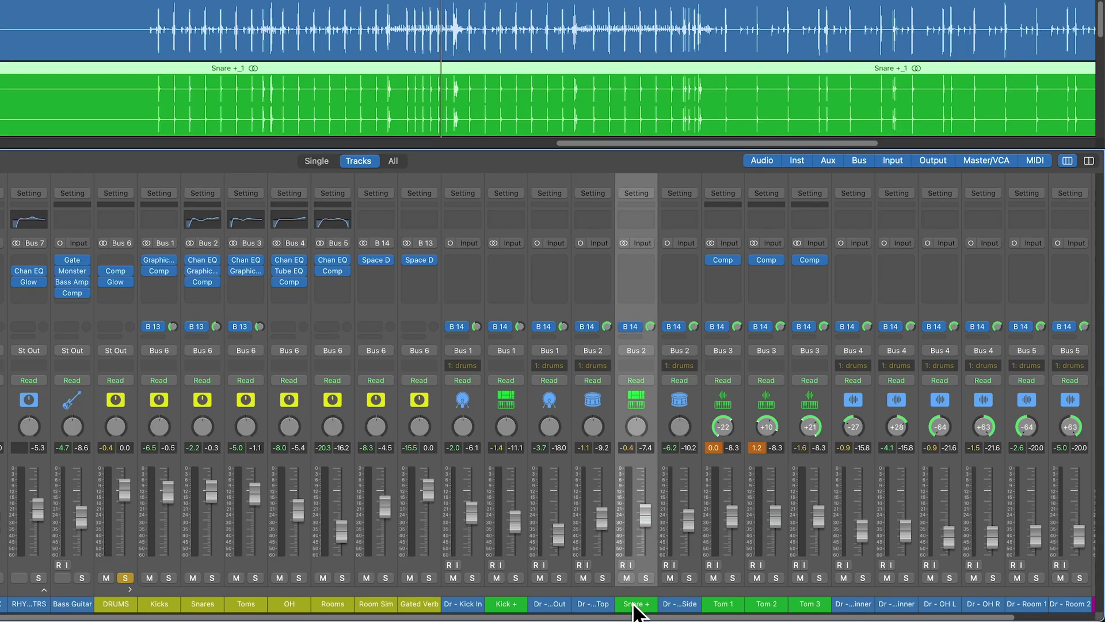
Send Snare + to Bus 15 and move the new aux strip beside Gated Verb.
{"action": "left_click", "coordinate": [634, 337]}
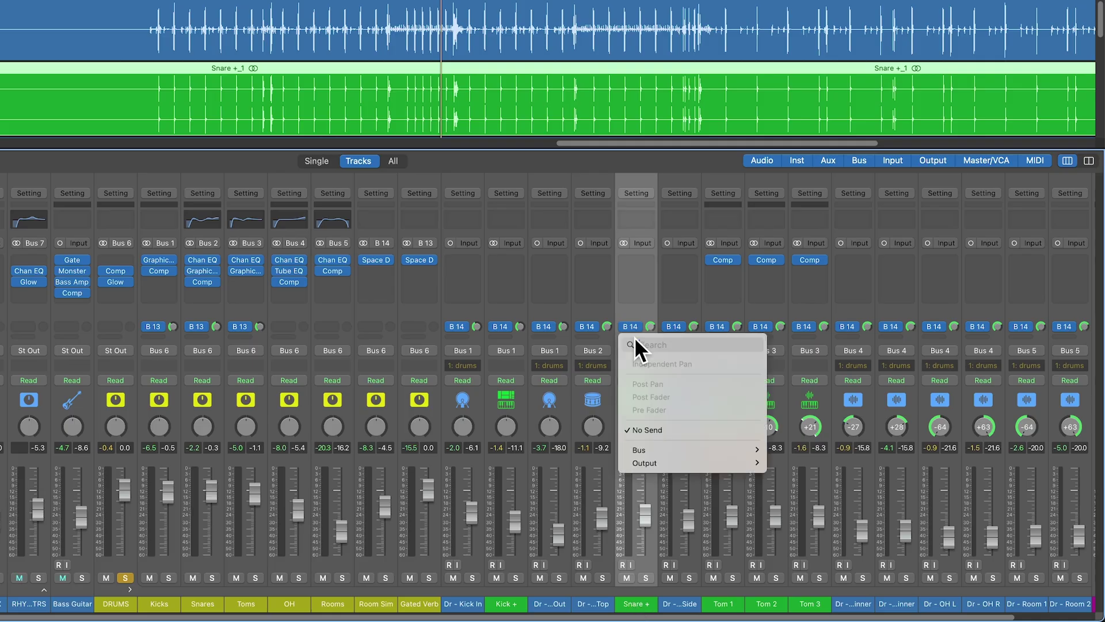
{"action": "mouse_move", "coordinate": [678, 452]}
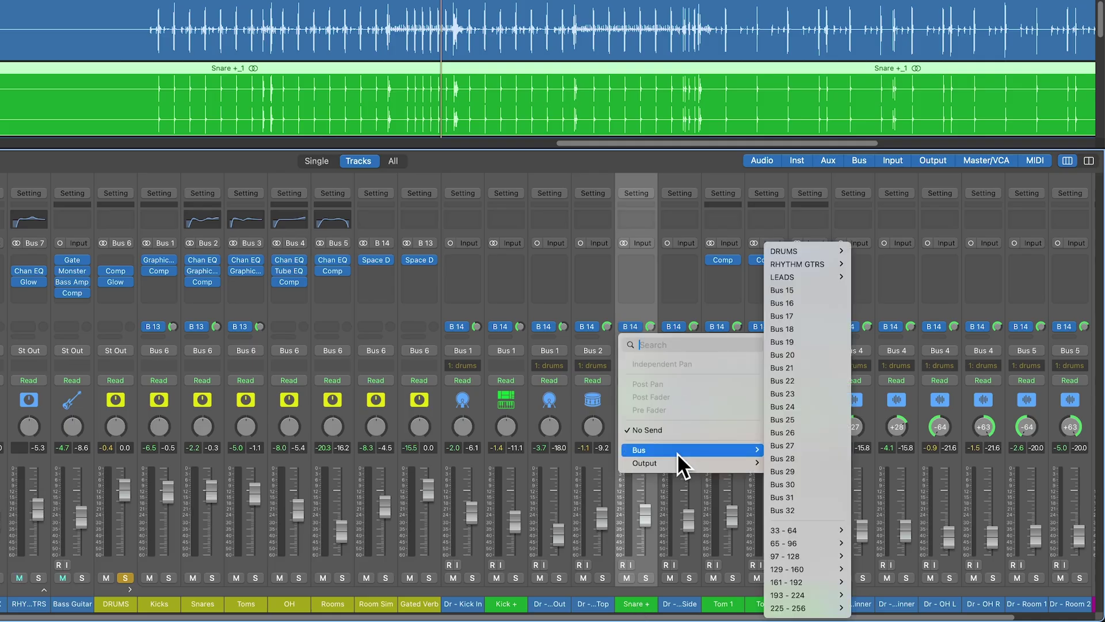
{"action": "left_click", "coordinate": [804, 290]}
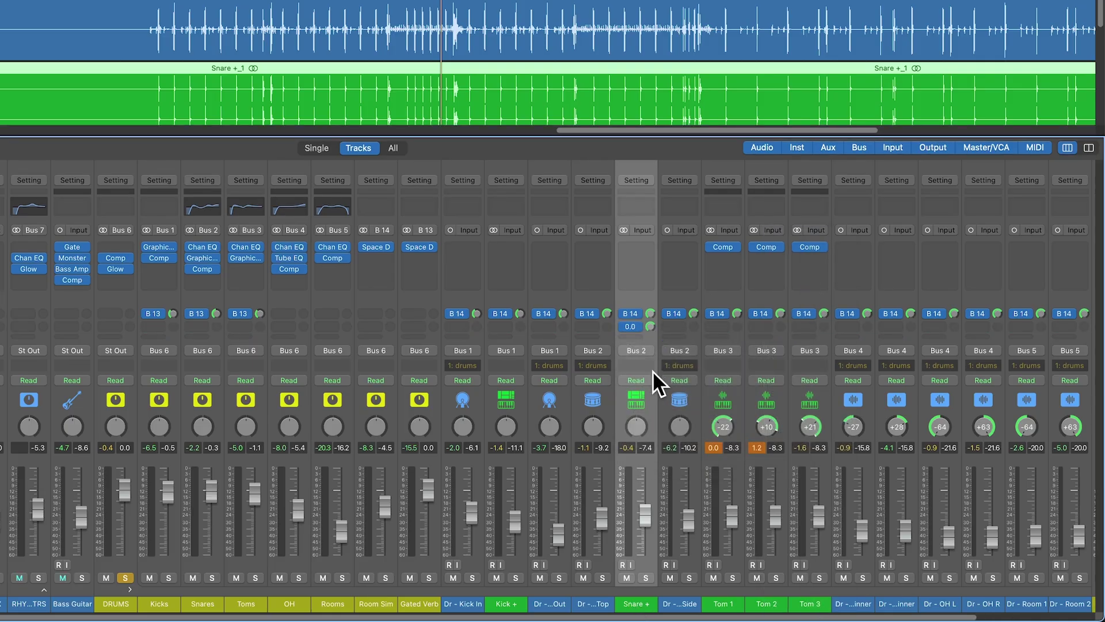
{"action": "scroll", "coordinate": [966, 534], "scroll_direction": "right", "scroll_amount": 3}
{"action": "left_click_drag", "start_coordinate": [992, 603], "coordinate": [345, 607]}
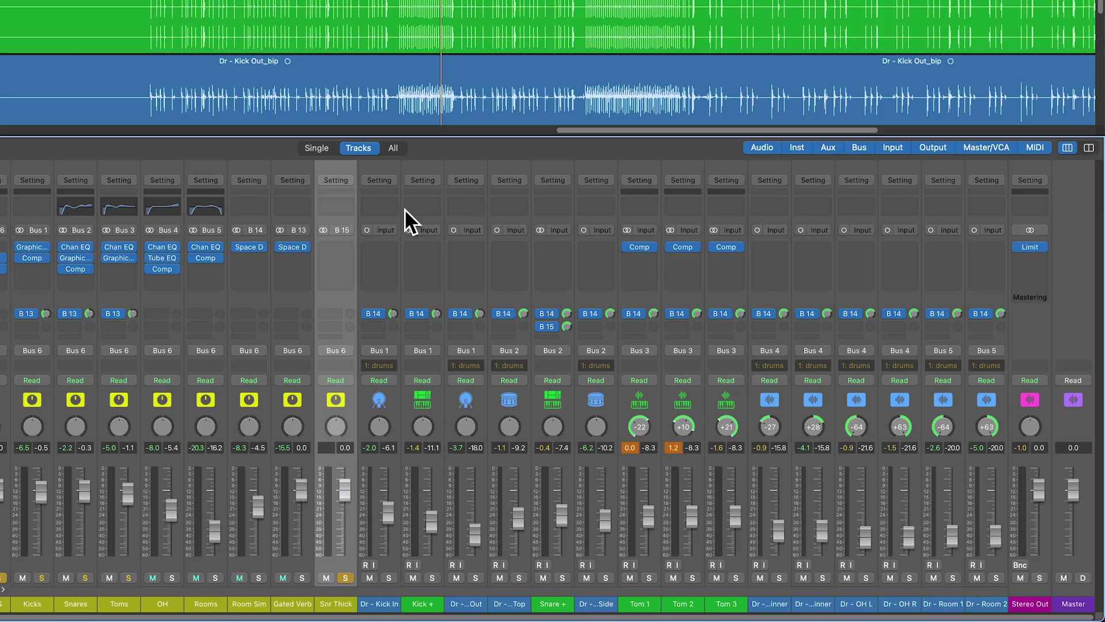
Play the drums and select the Snr Thick channel.
{"action": "key", "text": "space"}
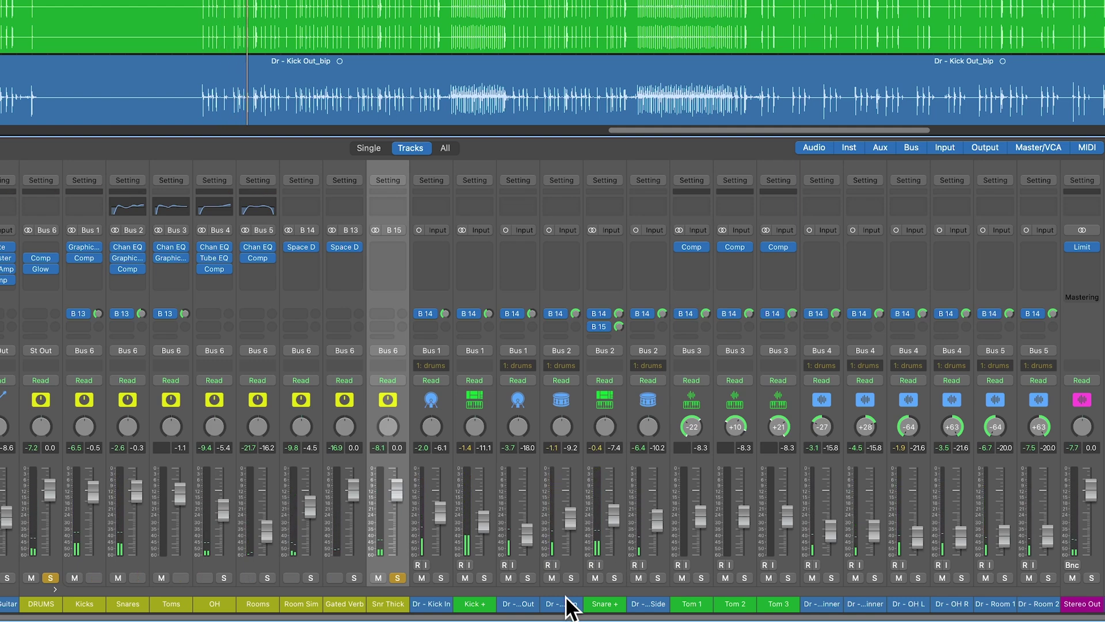
{"action": "left_click", "coordinate": [123, 605]}
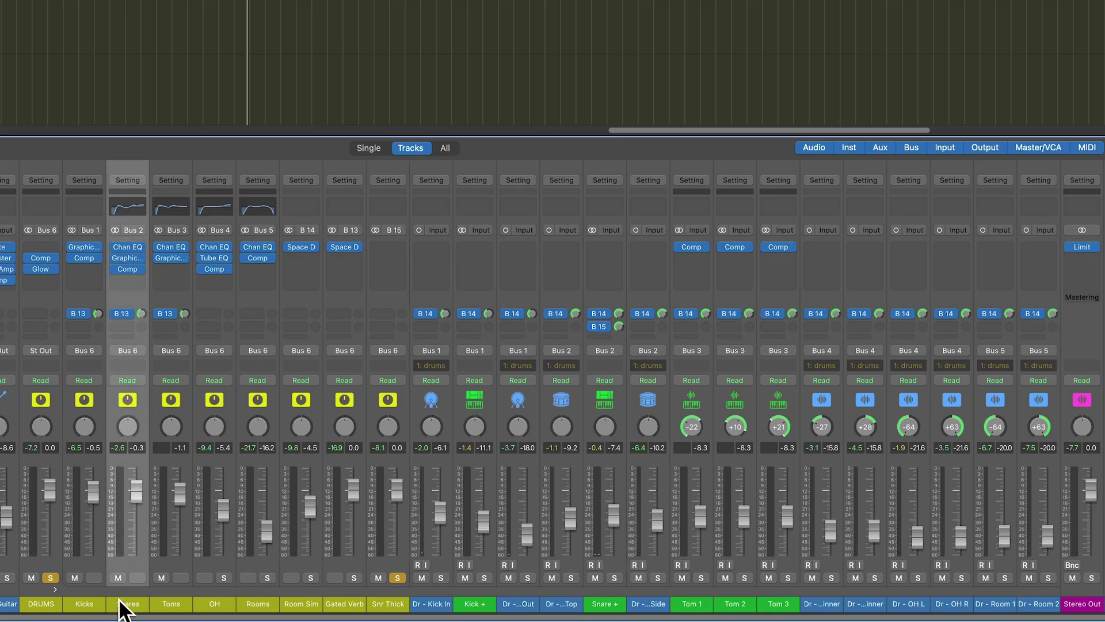
{"action": "left_click", "coordinate": [384, 609]}
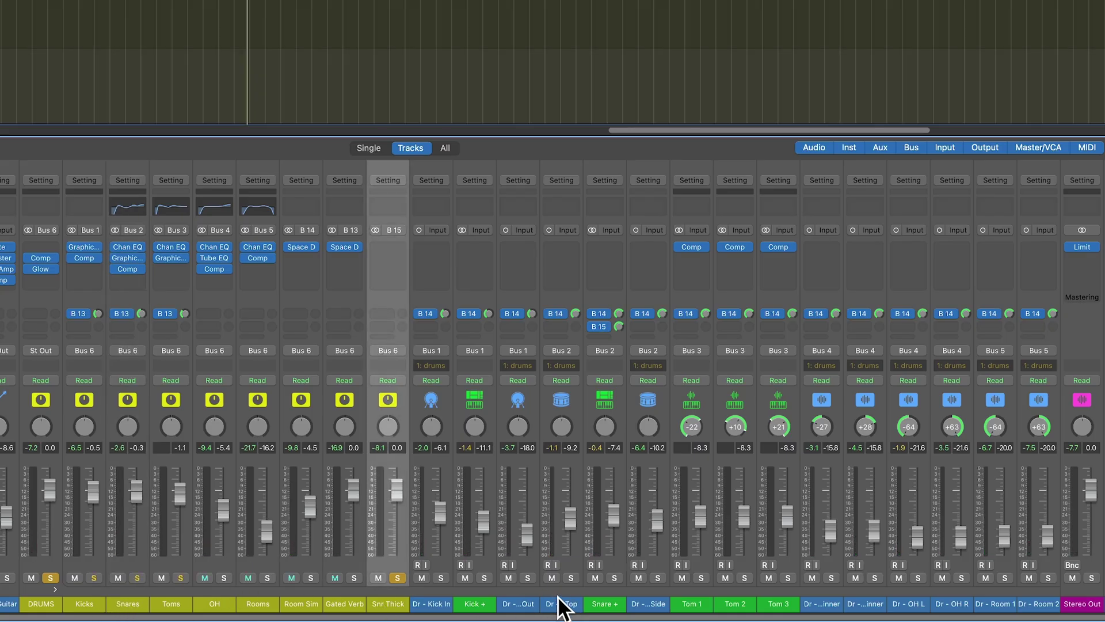
Bring up Snr Thick's insert plug-in list, dismissing it once before reopening it.
{"action": "left_click", "coordinate": [395, 248]}
{"action": "mouse_move", "coordinate": [438, 392]}
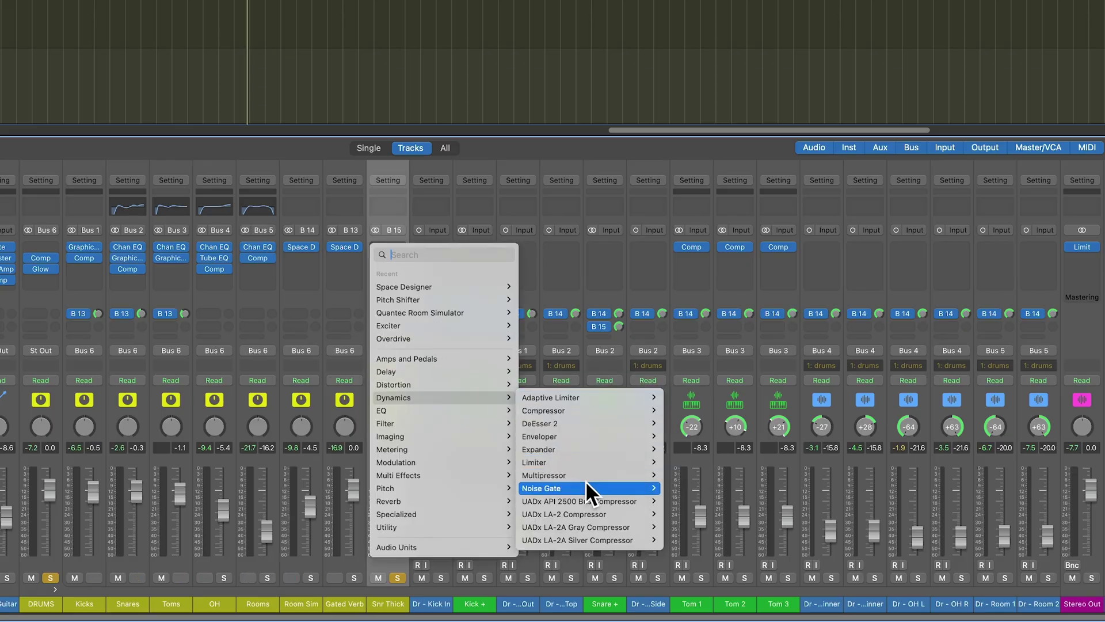
{"action": "left_click", "coordinate": [398, 598]}
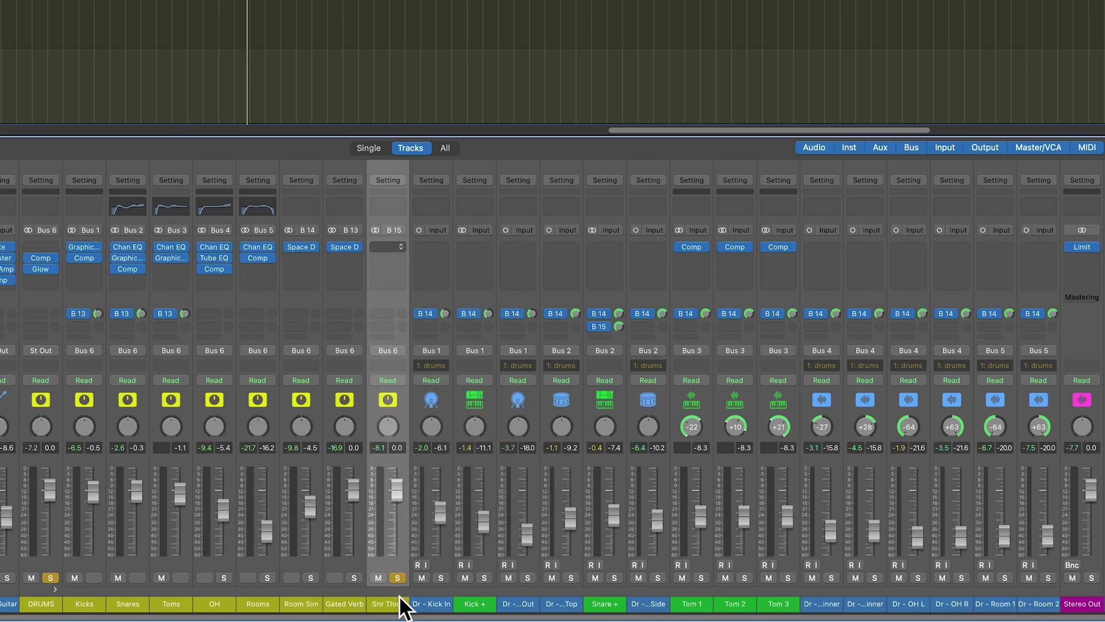
{"action": "left_click", "coordinate": [396, 247]}
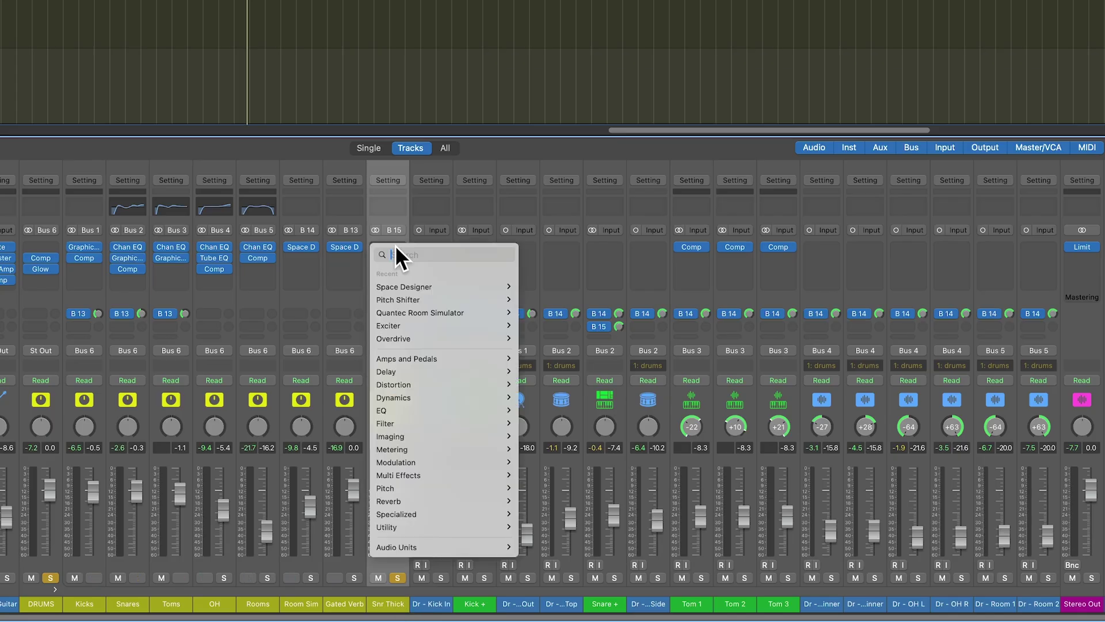
Insert a stereo Pitch Shifter on Snr Thick with timing set to Drums.
{"action": "mouse_move", "coordinate": [424, 488]}
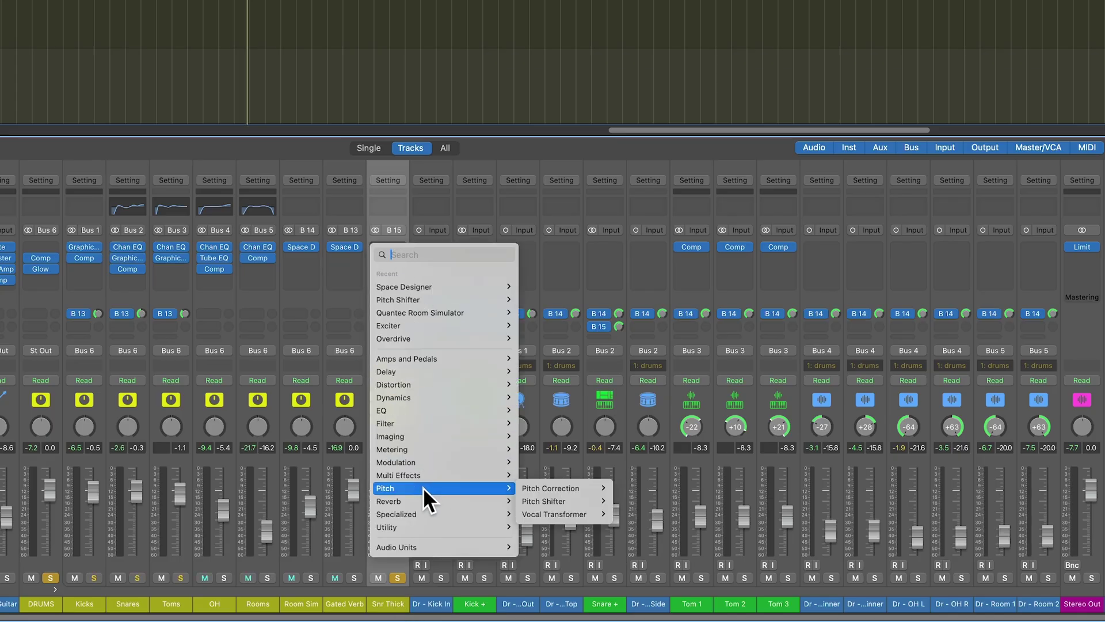
{"action": "mouse_move", "coordinate": [569, 499]}
{"action": "left_click", "coordinate": [612, 498]}
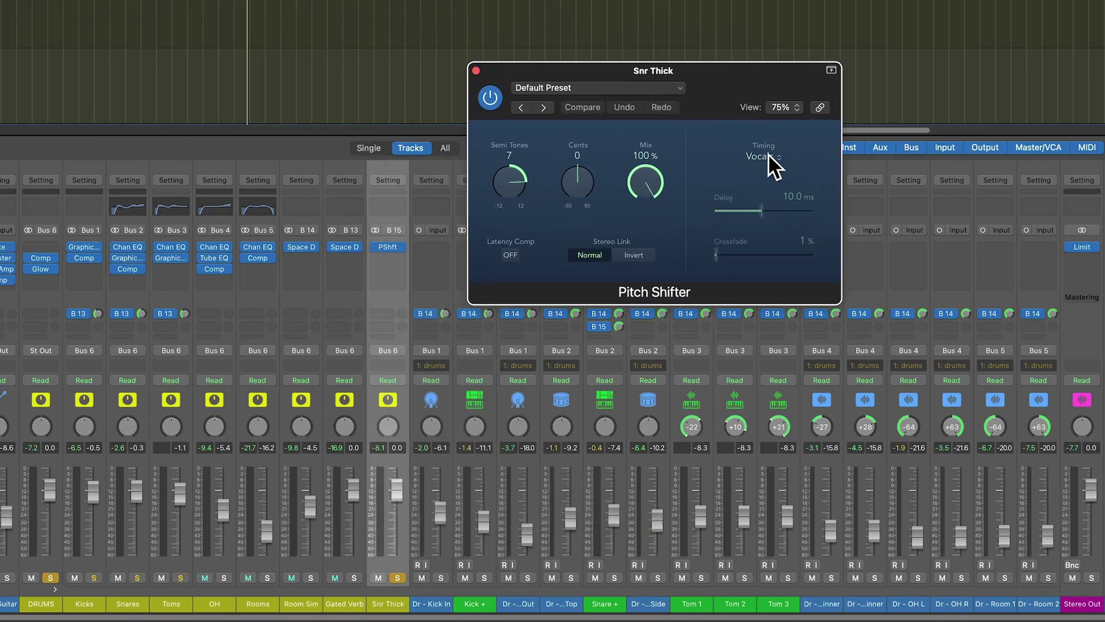
{"action": "left_click", "coordinate": [769, 155]}
{"action": "left_click", "coordinate": [772, 133]}
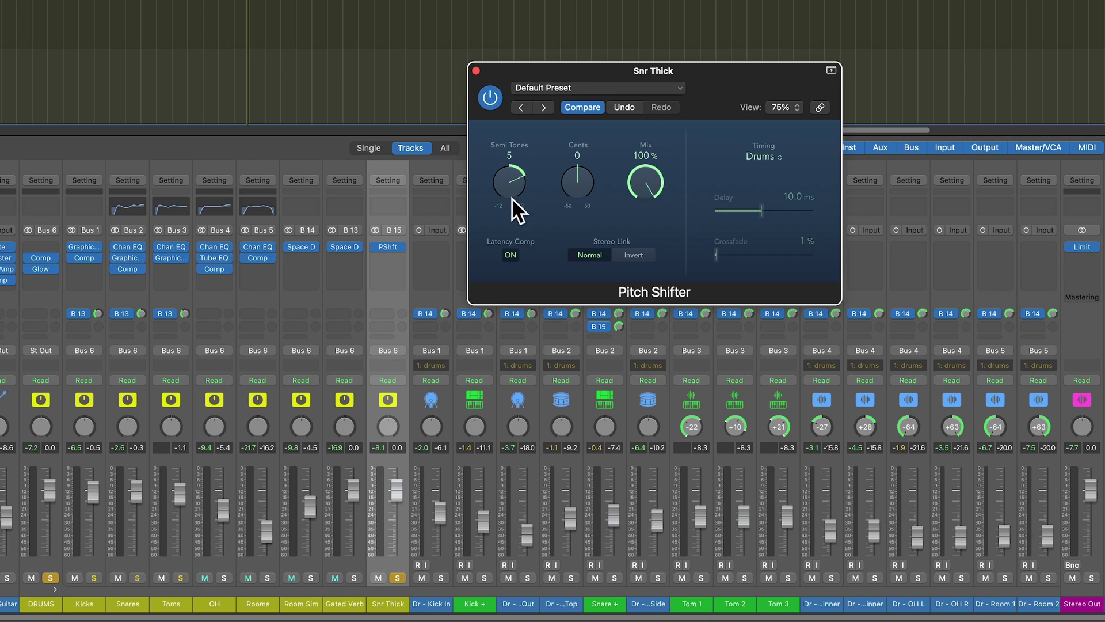
Tune the Pitch Shifter's Semi Tones, trying -3, and solo Snare +.
{"action": "left_click_drag", "start_coordinate": [526, 253], "coordinate": [518, 230]}
{"action": "left_click_drag", "start_coordinate": [514, 188], "coordinate": [517, 225]}
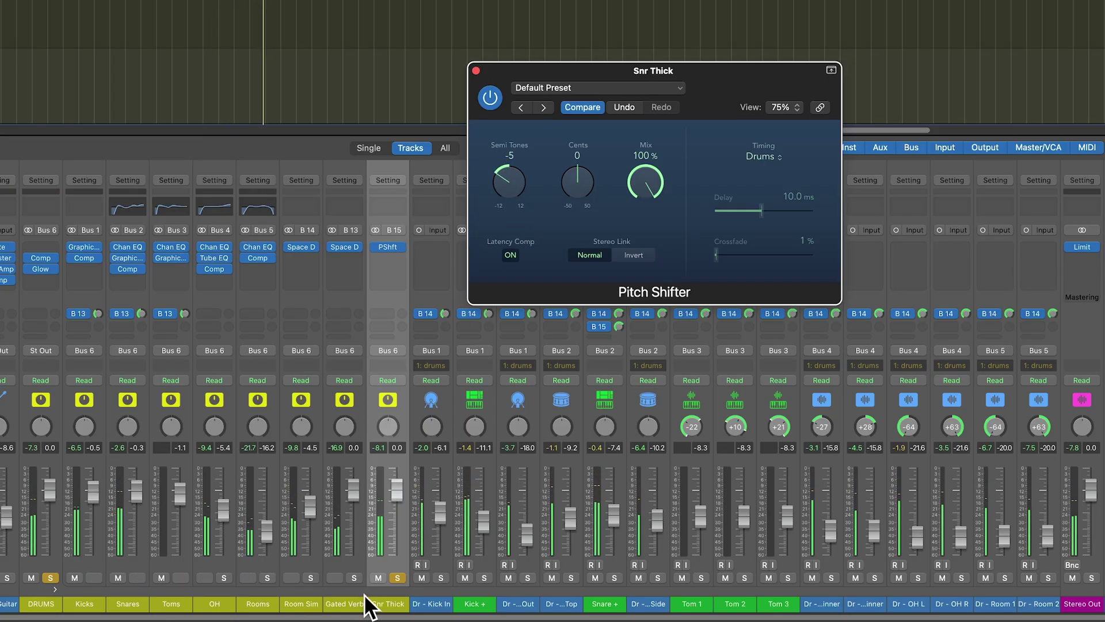
{"action": "left_click", "coordinate": [613, 577]}
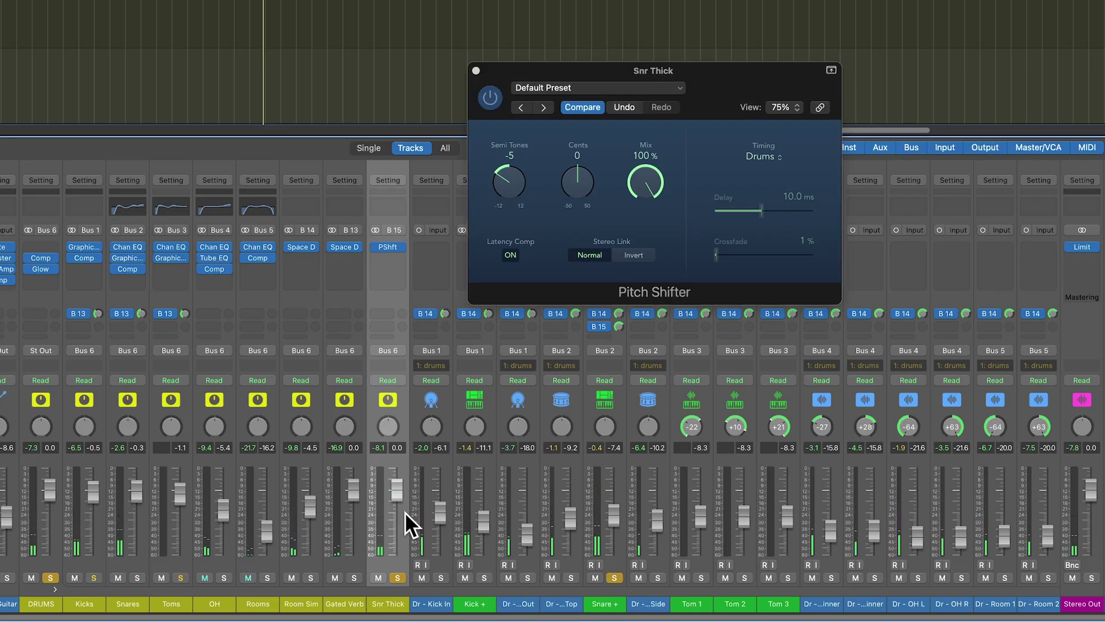
{"action": "left_click_drag", "start_coordinate": [524, 192], "coordinate": [531, 153]}
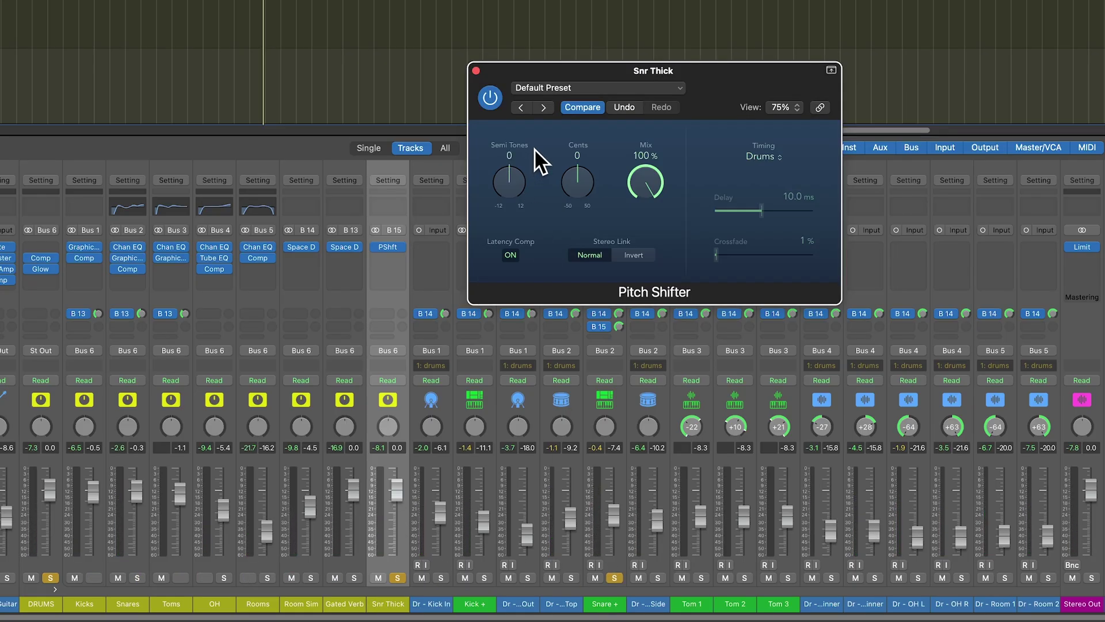
Solo Snares and play, toggling Snr Thick's solo to compare, then move the Pitch Shifter window right.
{"action": "left_click", "coordinate": [133, 604]}
{"action": "key", "text": "space"}
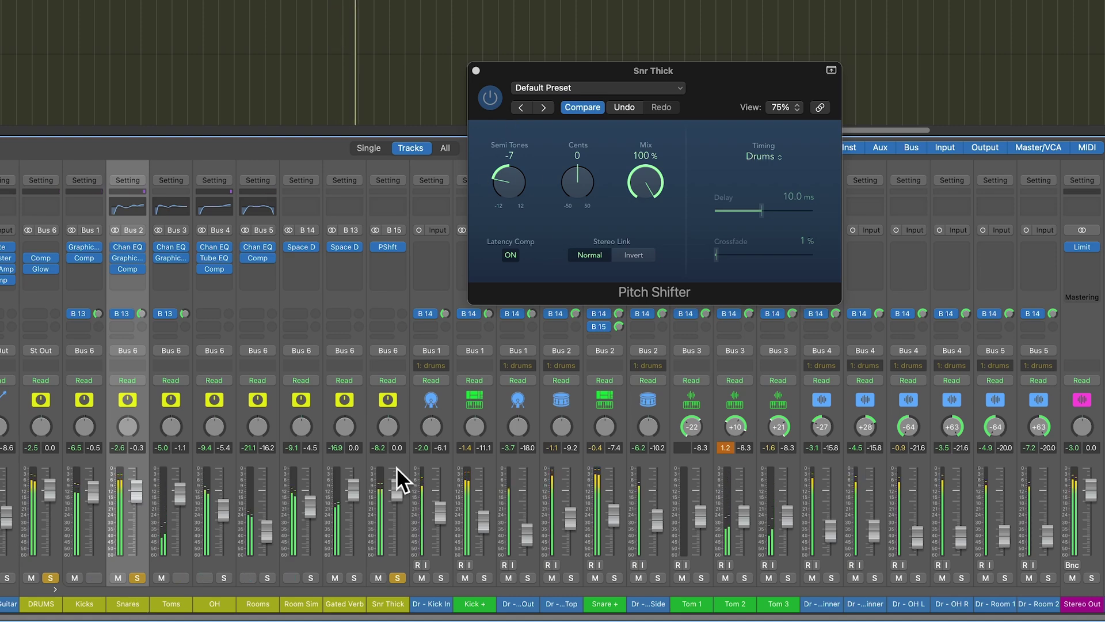
{"action": "left_click", "coordinate": [397, 577]}
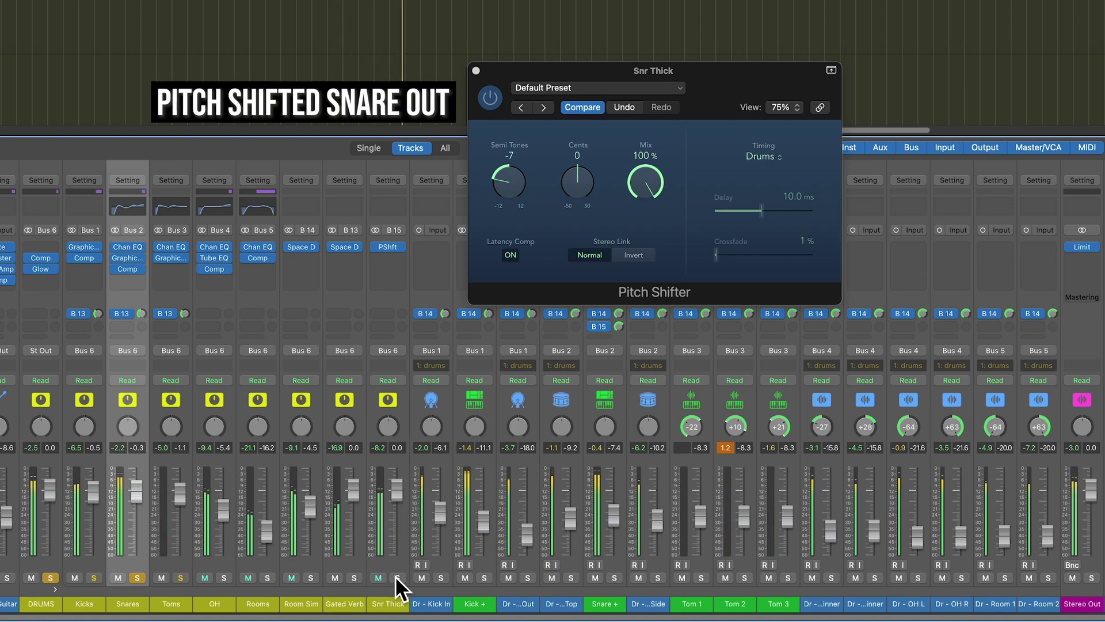
{"action": "left_click", "coordinate": [397, 577]}
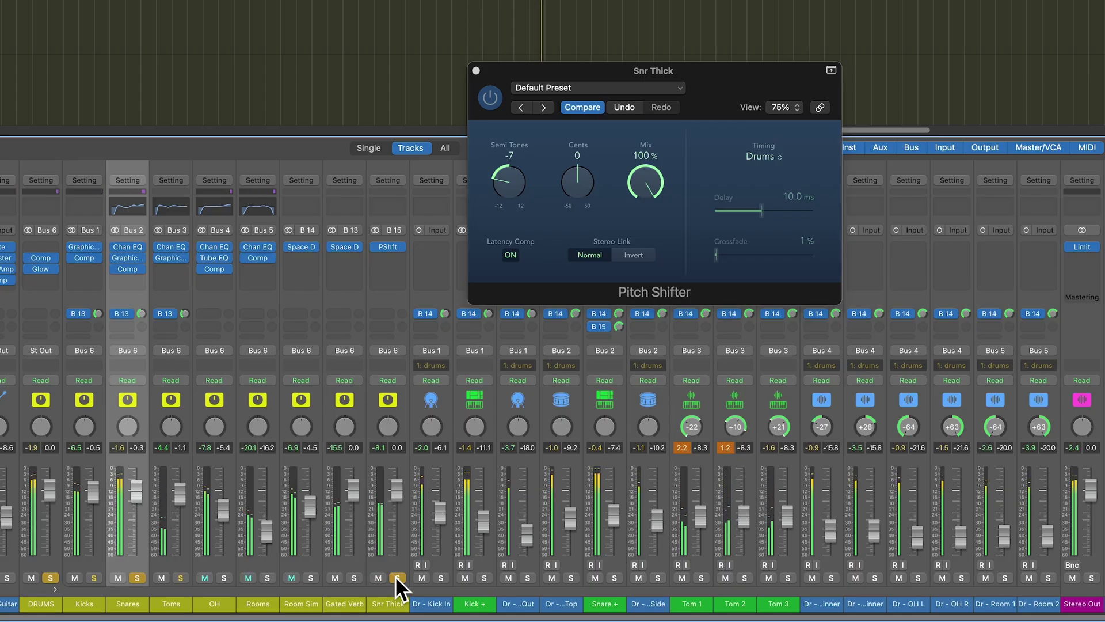
{"action": "left_click_drag", "start_coordinate": [717, 70], "coordinate": [924, 75]}
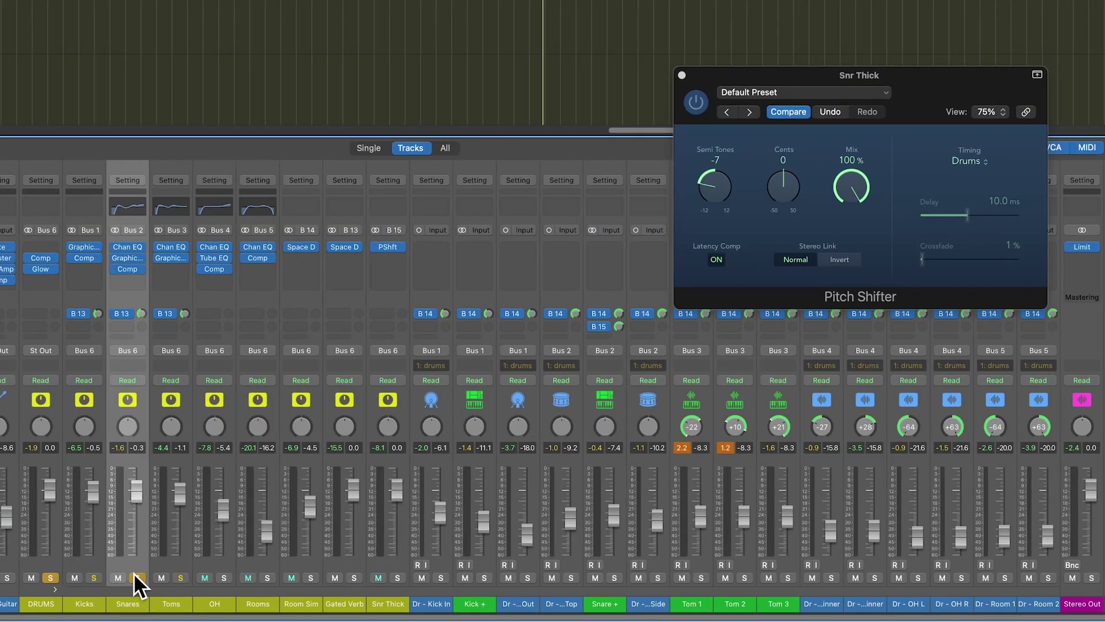
Add a Bus 16 send to the Kicks, Snares and Toms channels.
{"action": "left_click_drag", "start_coordinate": [81, 602], "coordinate": [171, 612]}
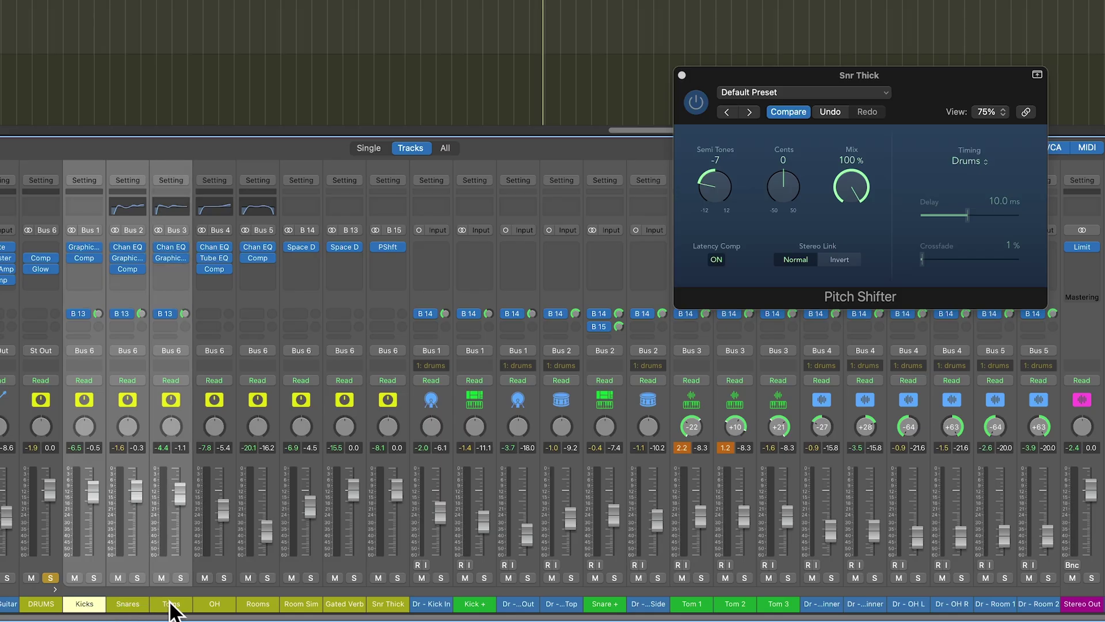
{"action": "left_click", "coordinate": [83, 325]}
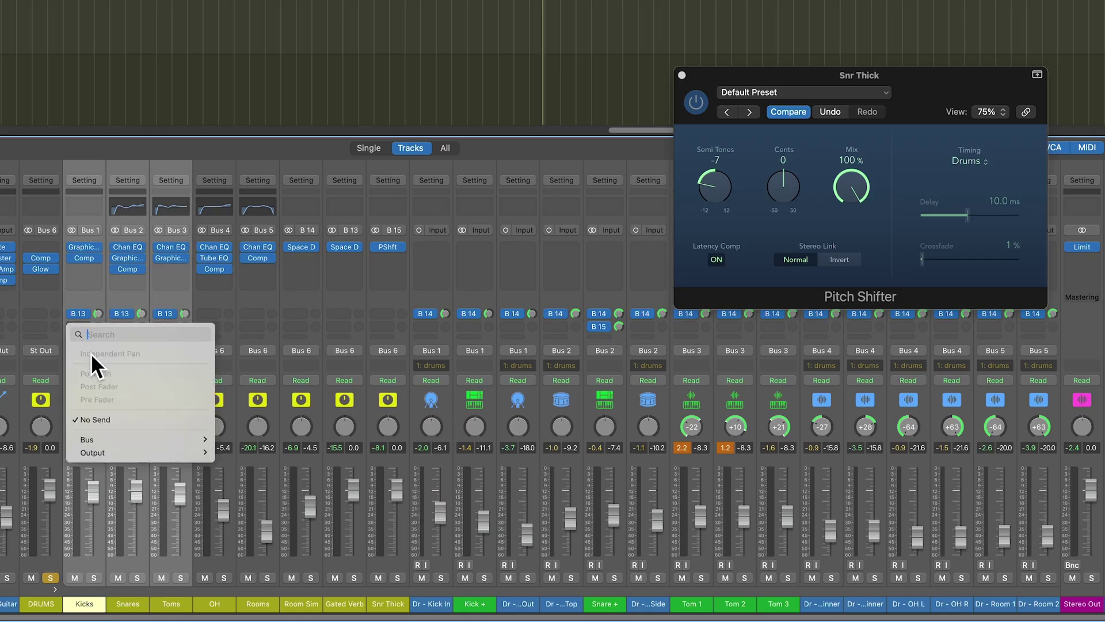
{"action": "mouse_move", "coordinate": [109, 439]}
{"action": "left_click", "coordinate": [260, 302]}
Close the Pitch Shifter window, place the Bus 16 aux beside Snr Thick and name it Punch.
{"action": "left_click", "coordinate": [682, 75]}
{"action": "left_click_drag", "start_coordinate": [1082, 590], "coordinate": [434, 584]}
{"action": "double_click", "coordinate": [438, 606]}
{"action": "type", "text": "P"}
{"action": "key", "text": "Escape"}
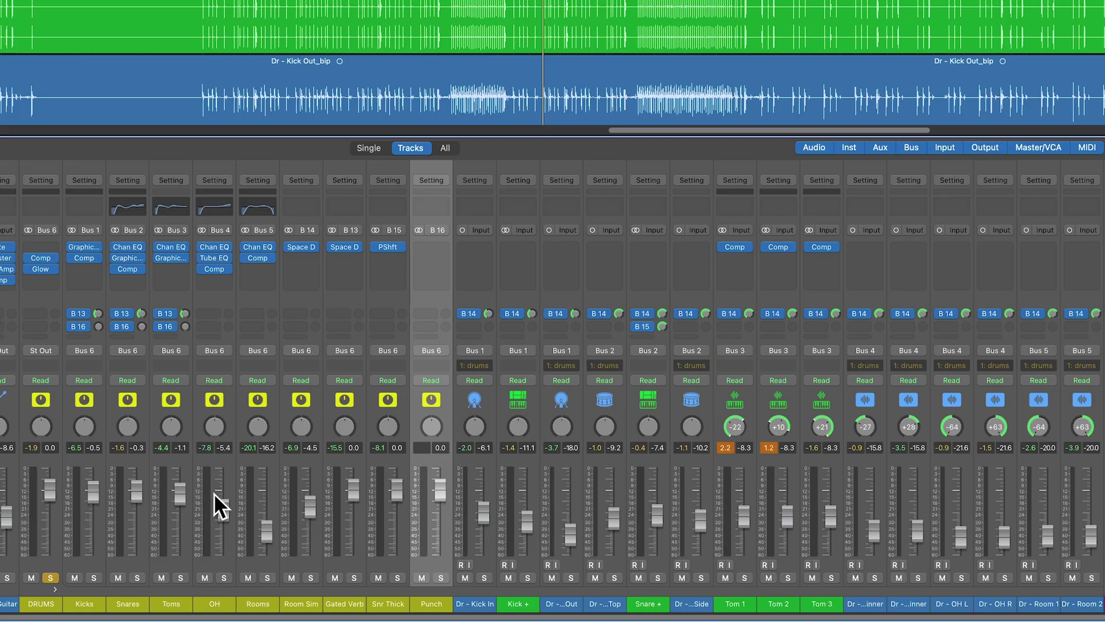
Set the three Bus 16 sends to -10.9 dB, solo Punch and start playback.
{"action": "left_click_drag", "start_coordinate": [101, 592], "coordinate": [159, 609]}
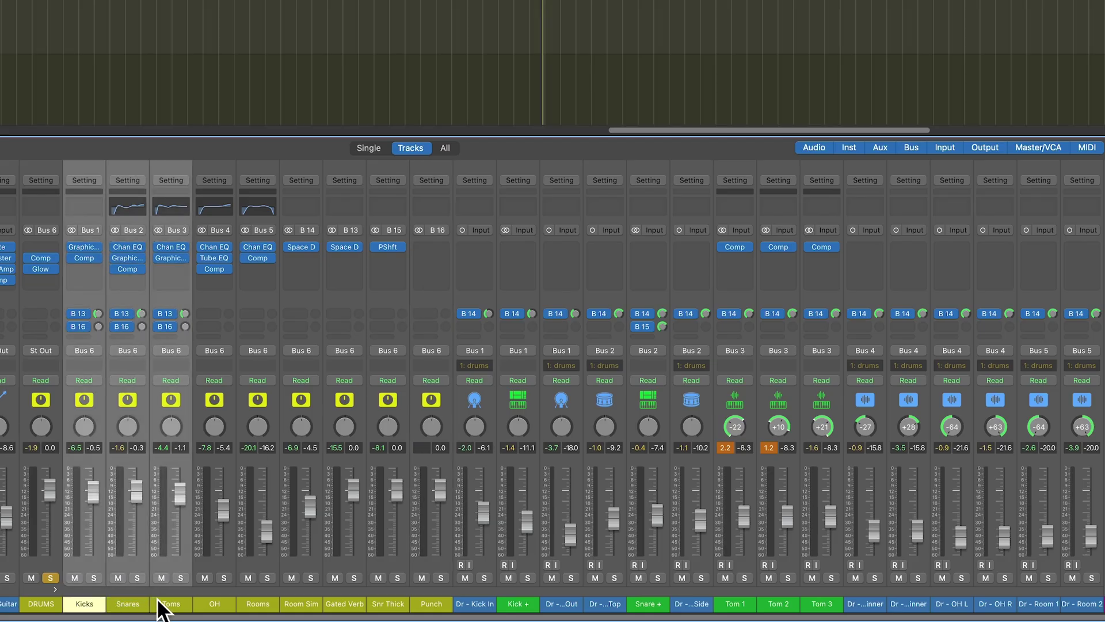
{"action": "left_click", "coordinate": [185, 326], "text": "alt"}
{"action": "left_click_drag", "start_coordinate": [184, 327], "coordinate": [195, 368]}
{"action": "left_click", "coordinate": [443, 577]}
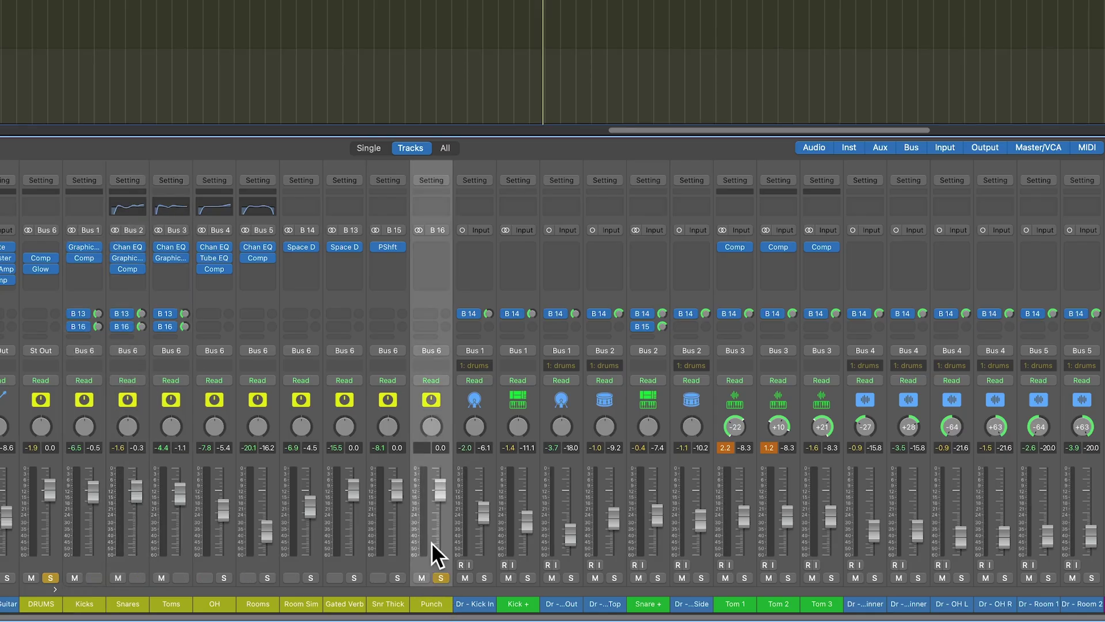
{"action": "key", "text": "space"}
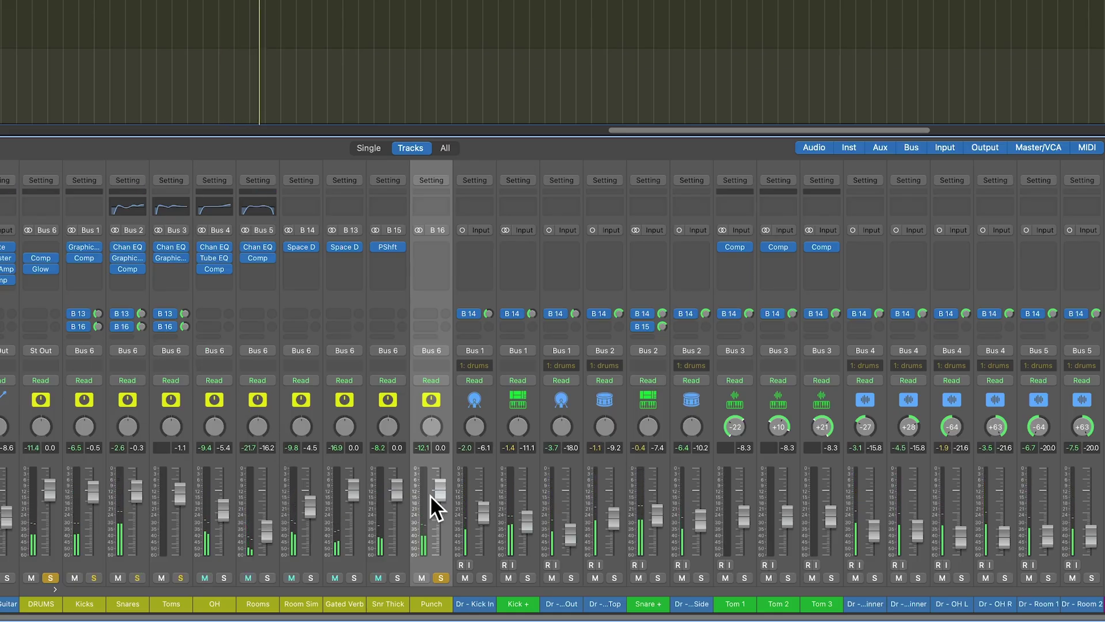
Insert an Expander on the Punch aux.
{"action": "left_click", "coordinate": [437, 246]}
{"action": "mouse_move", "coordinate": [498, 397]}
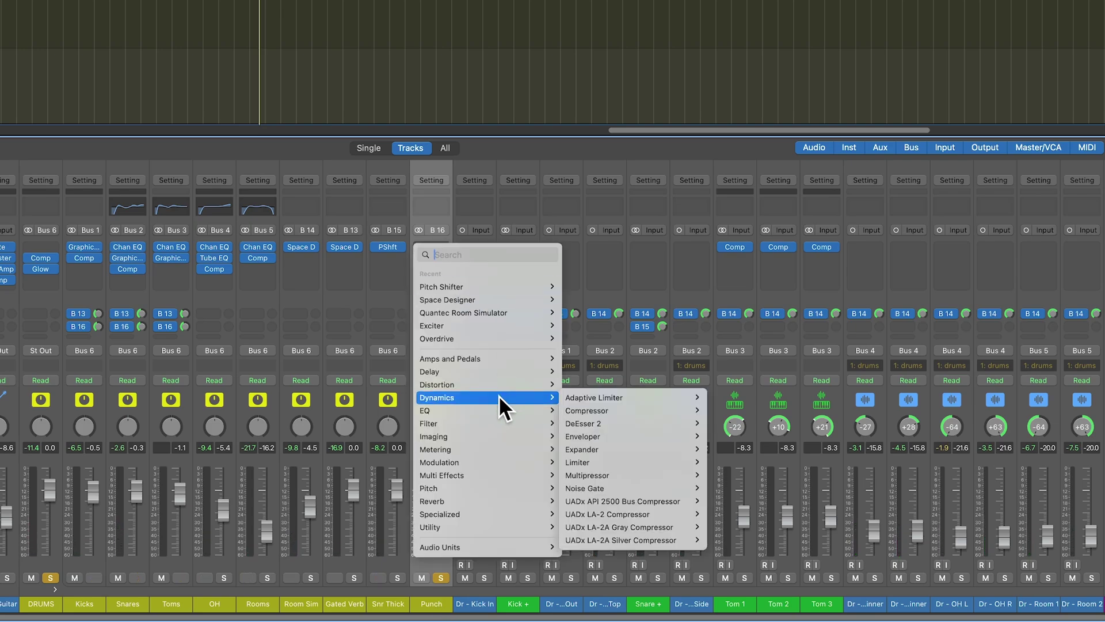
{"action": "left_click", "coordinate": [666, 449]}
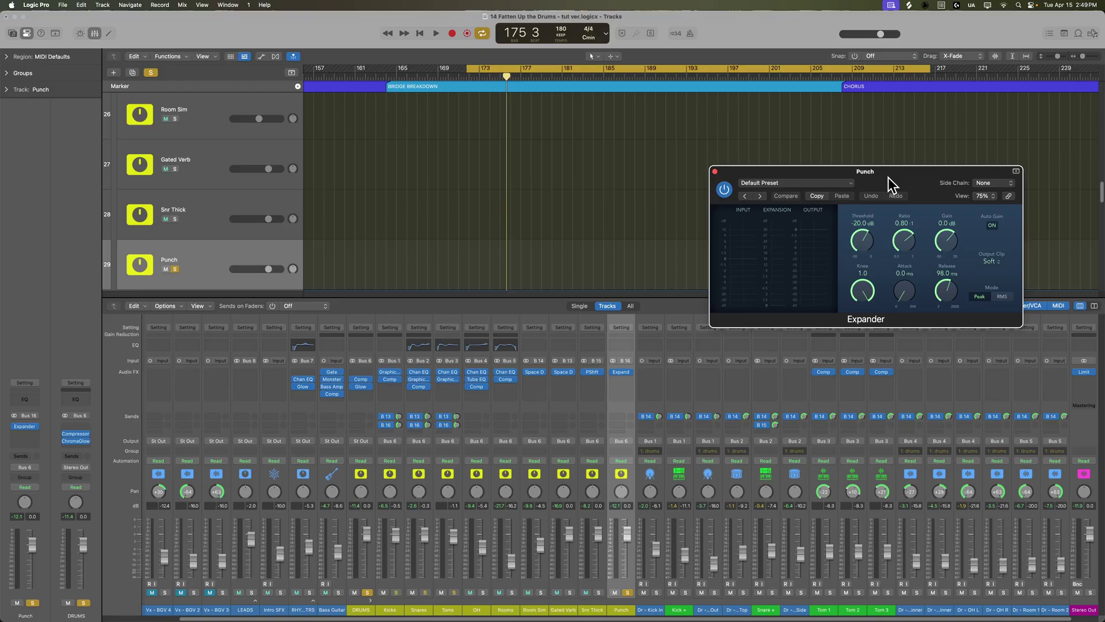
Experiment with the Expander ratio, then load the More Punch preset.
{"action": "left_click_drag", "start_coordinate": [904, 249], "coordinate": [904, 246]}
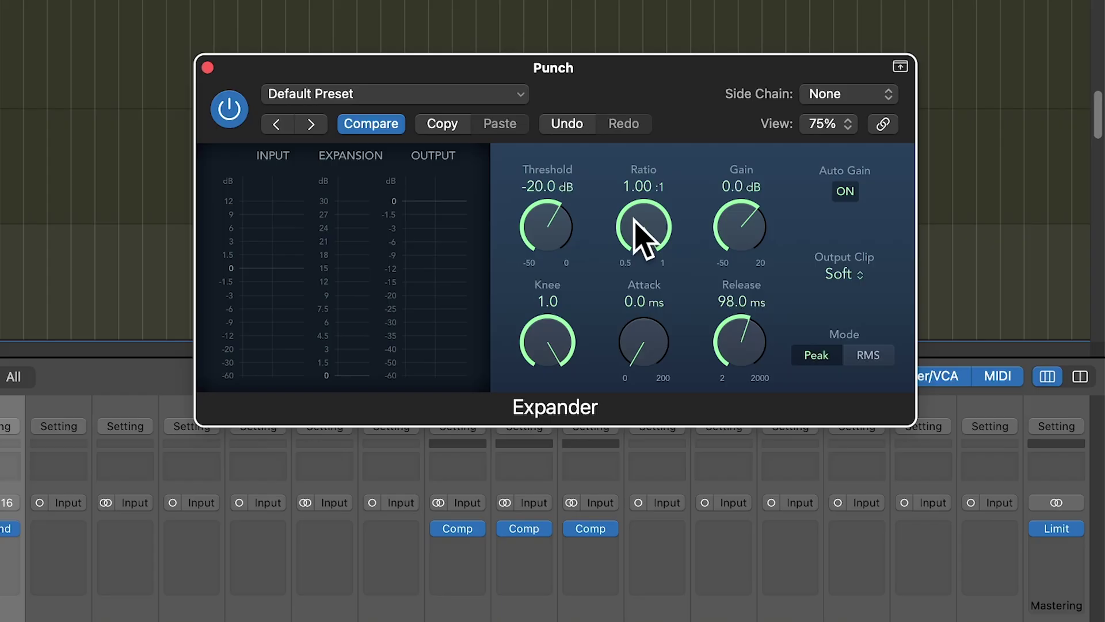
{"action": "left_click_drag", "start_coordinate": [634, 221], "coordinate": [621, 561]}
{"action": "left_click_drag", "start_coordinate": [628, 470], "coordinate": [627, 387]}
{"action": "left_click", "coordinate": [427, 92]}
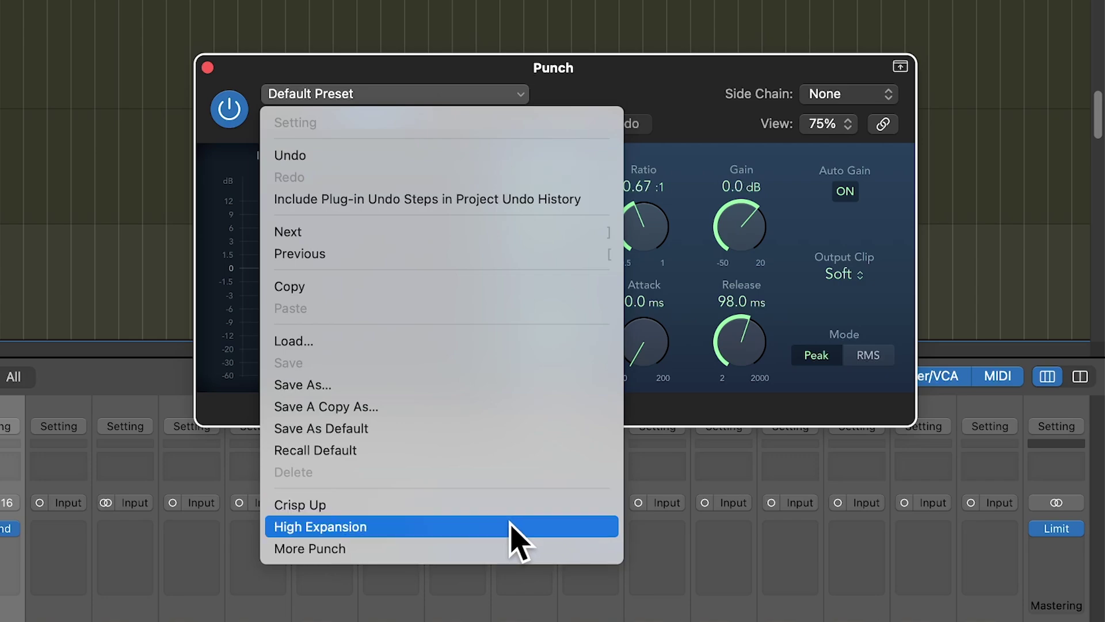
{"action": "left_click", "coordinate": [501, 547]}
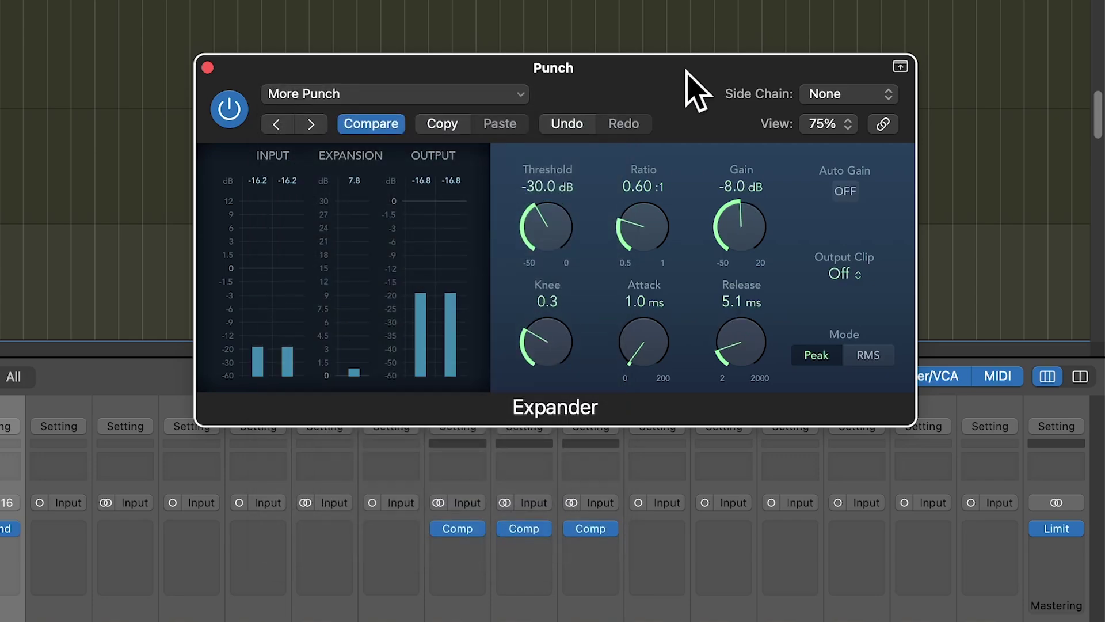
Set the Expander to -38.5 dB threshold, 0.56 ratio, 0.0 ms attack and 7.2 ms release.
{"action": "left_click_drag", "start_coordinate": [653, 209], "coordinate": [649, 245]}
{"action": "left_click_drag", "start_coordinate": [562, 242], "coordinate": [606, 296]}
{"action": "left_click_drag", "start_coordinate": [622, 363], "coordinate": [661, 388]}
{"action": "left_click_drag", "start_coordinate": [739, 355], "coordinate": [756, 340]}
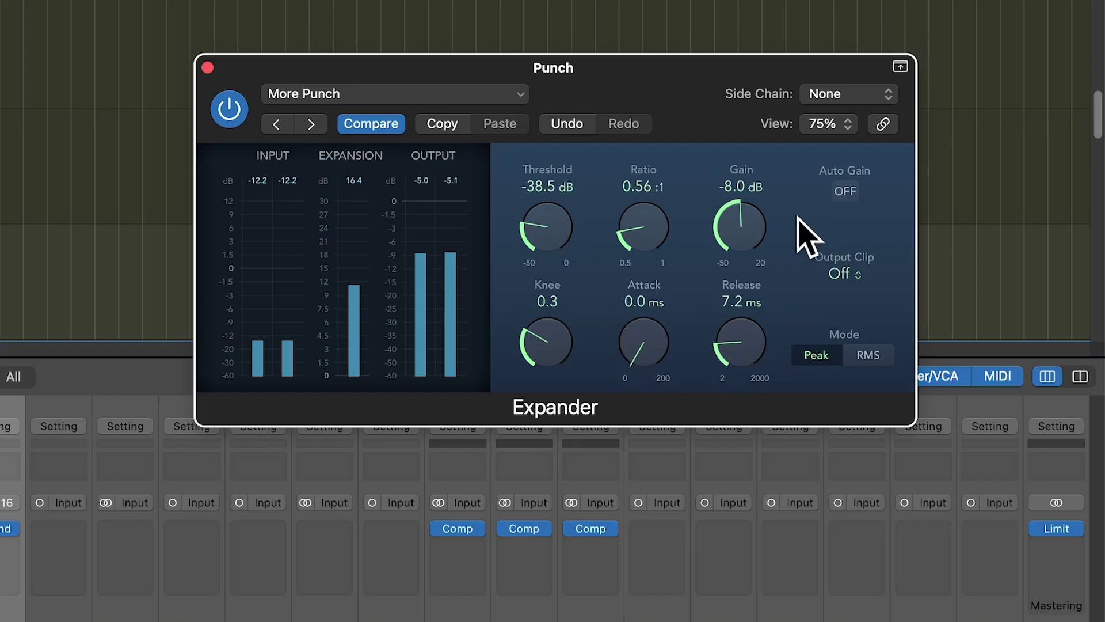
Leave Auto Gain off, set gain to -7.5 dB, and A/B the Expander via bypass.
{"action": "left_click", "coordinate": [845, 192]}
{"action": "left_click", "coordinate": [845, 191]}
{"action": "mouse_move", "coordinate": [765, 227]}
{"action": "left_mouse_down"}
{"action": "mouse_move", "coordinate": [769, 216]}
{"action": "mouse_move", "coordinate": [761, 222]}
{"action": "left_mouse_up"}
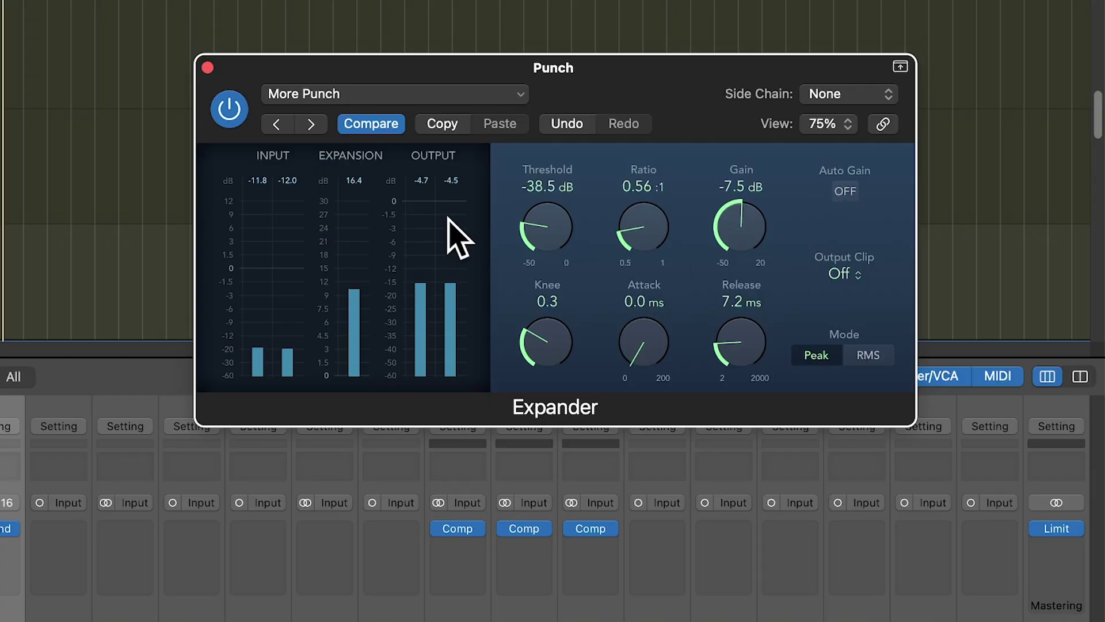
{"action": "left_click", "coordinate": [230, 107]}
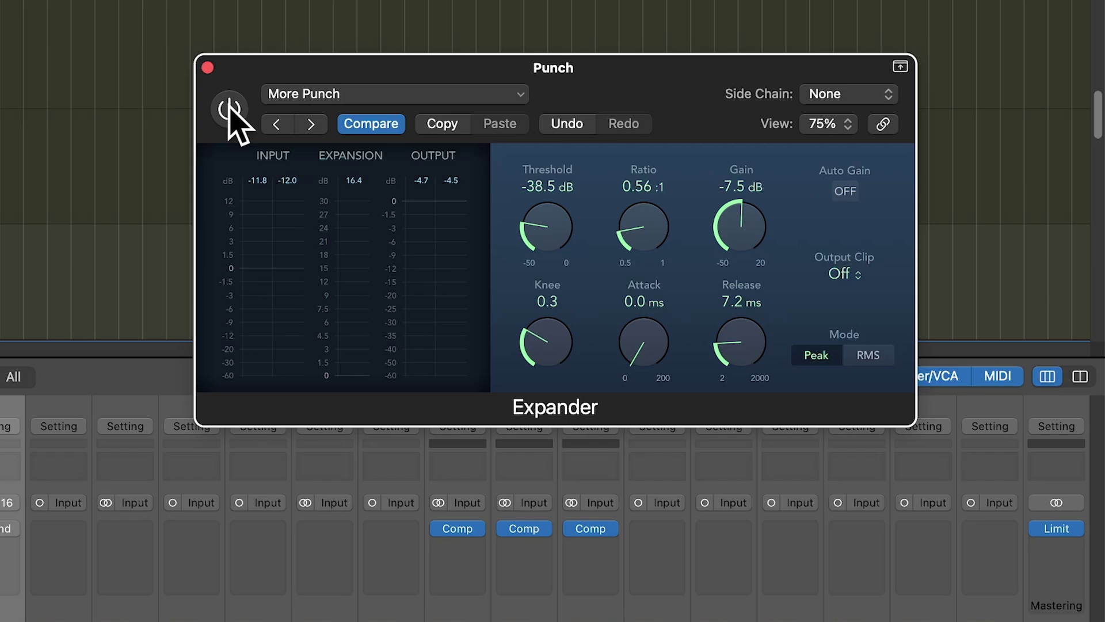
{"action": "left_click", "coordinate": [230, 106]}
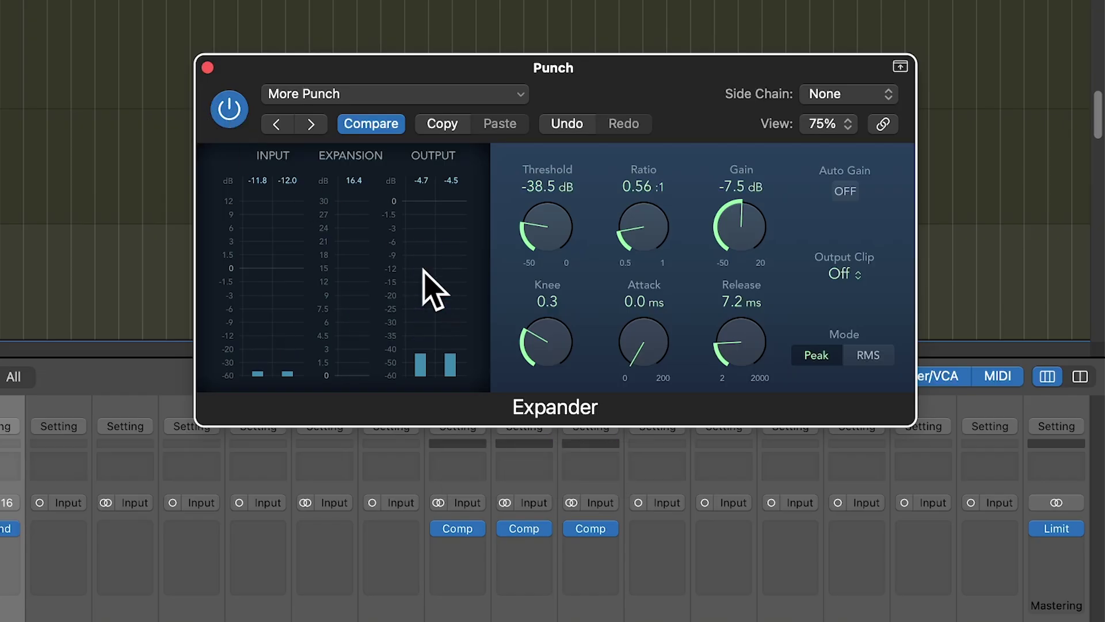
Close the Expander window, unsolo Punch, select DRUMS and start playback.
{"action": "left_click", "coordinate": [207, 67]}
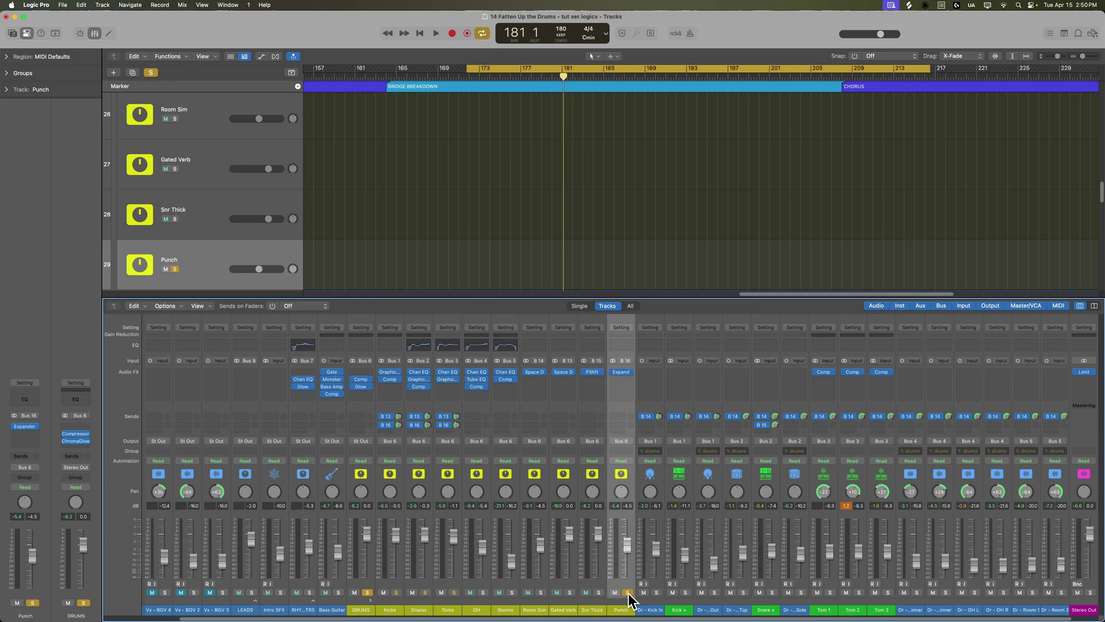
{"action": "left_click", "coordinate": [627, 593]}
{"action": "left_click", "coordinate": [369, 612]}
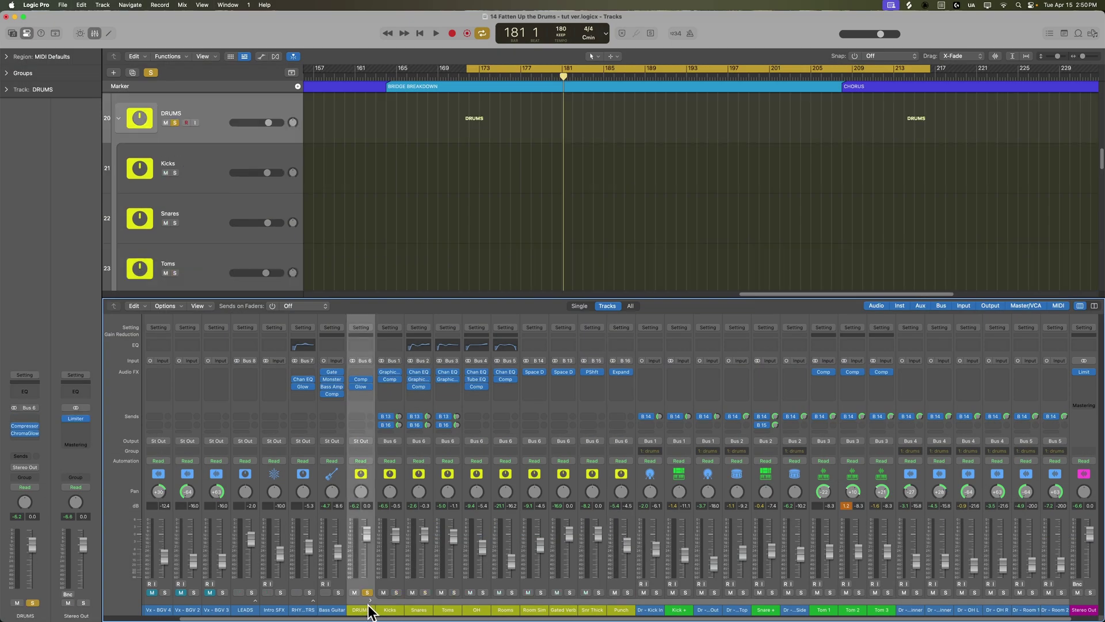
{"action": "key", "text": "space"}
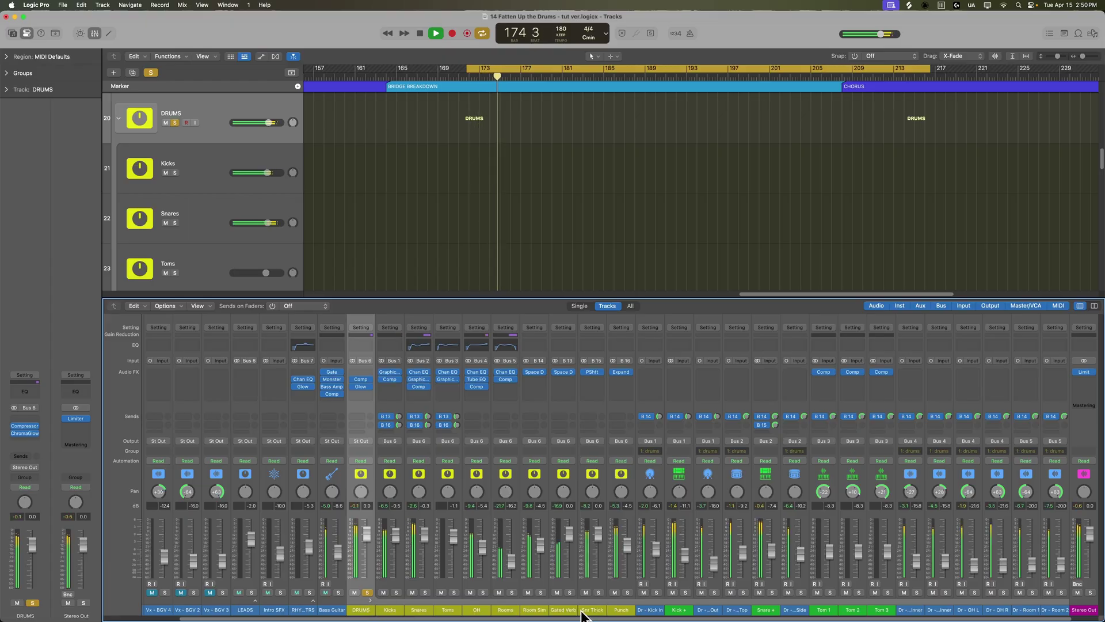
Lower the Snares Bus 13 send to -7.9 dB and stop playback.
{"action": "left_click", "coordinate": [425, 605]}
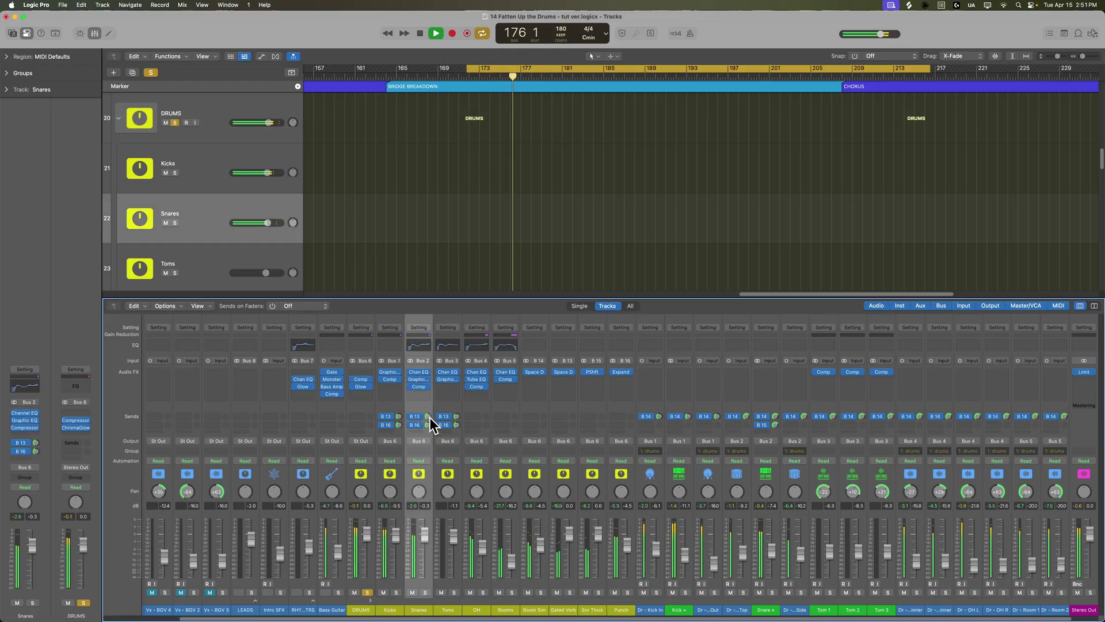
{"action": "left_click_drag", "start_coordinate": [430, 417], "coordinate": [429, 427]}
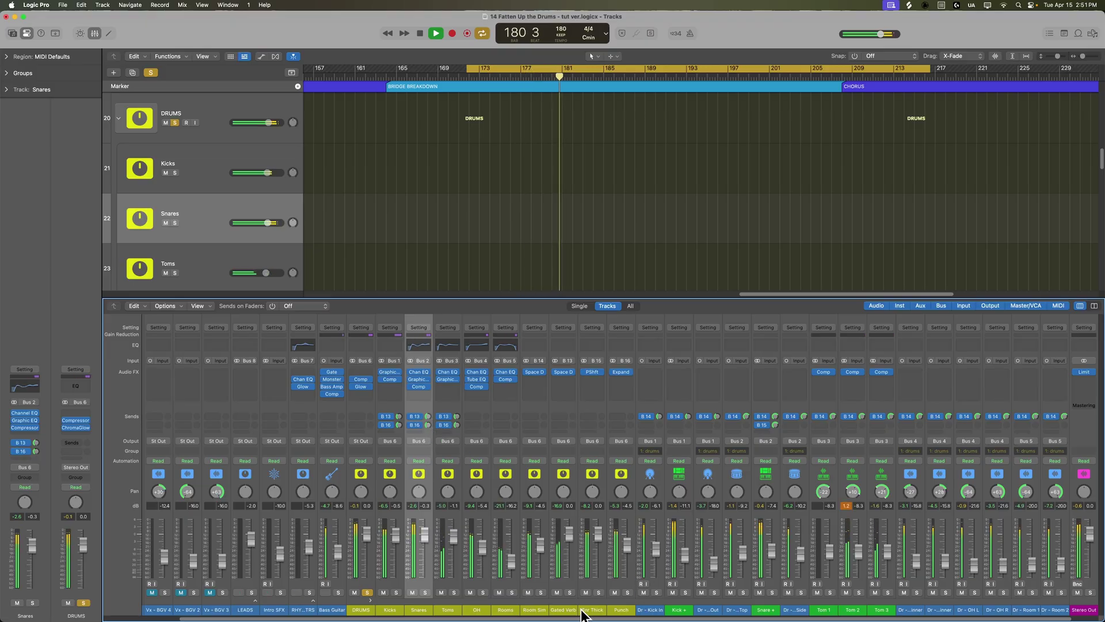
{"action": "key", "text": "space"}
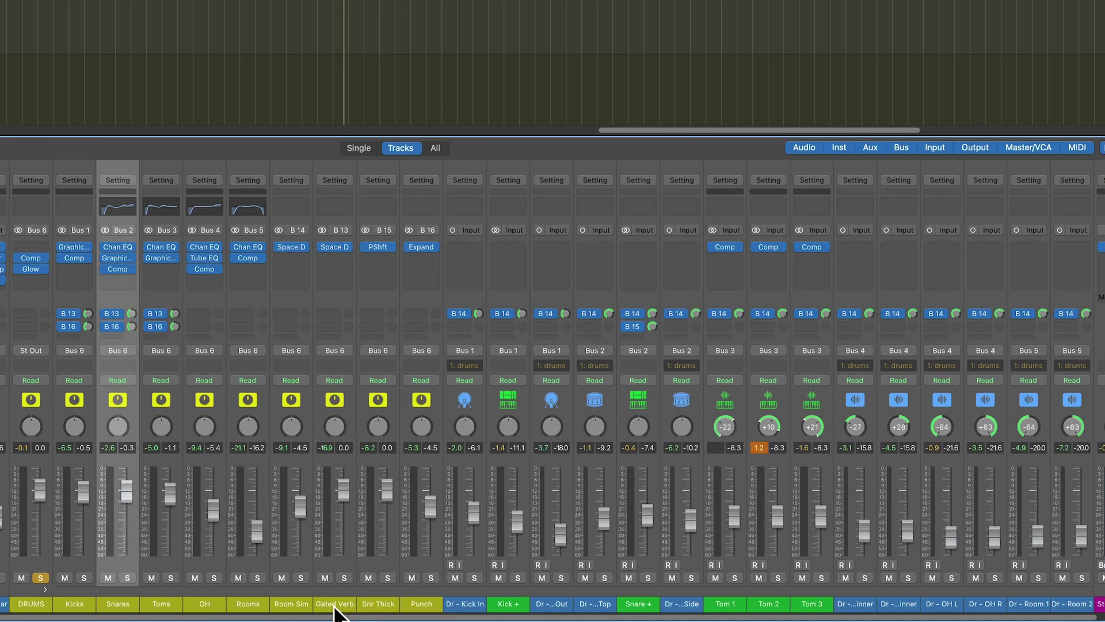
Add a send from Snr Thick to Bus 16 (Punch).
{"action": "left_click", "coordinate": [371, 603]}
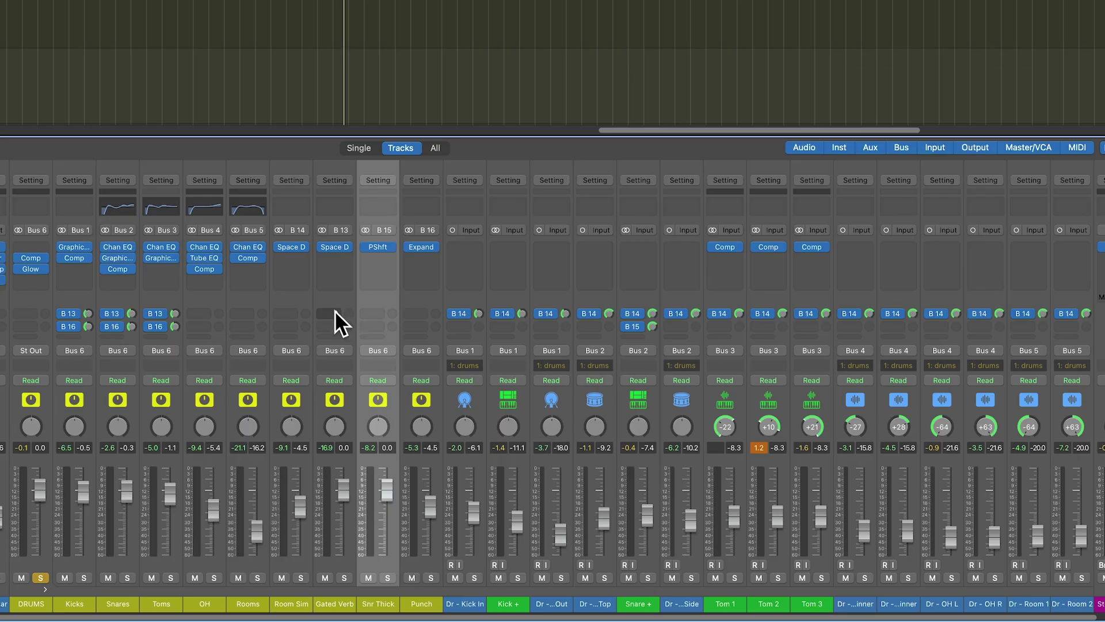
{"action": "left_click", "coordinate": [378, 313]}
{"action": "mouse_move", "coordinate": [443, 426]}
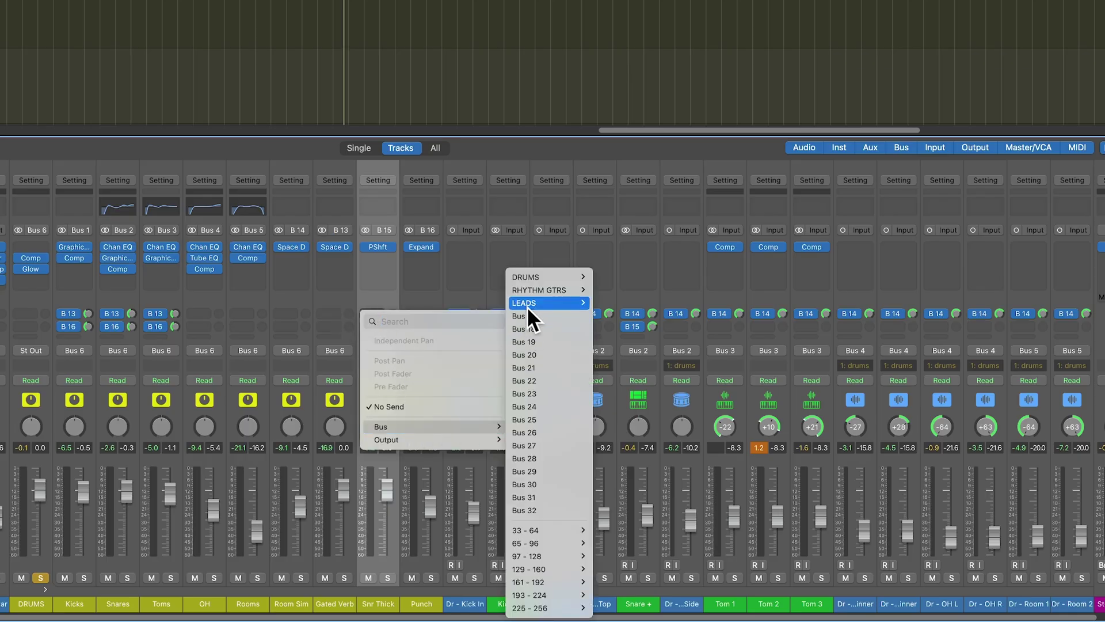
{"action": "mouse_move", "coordinate": [533, 276]}
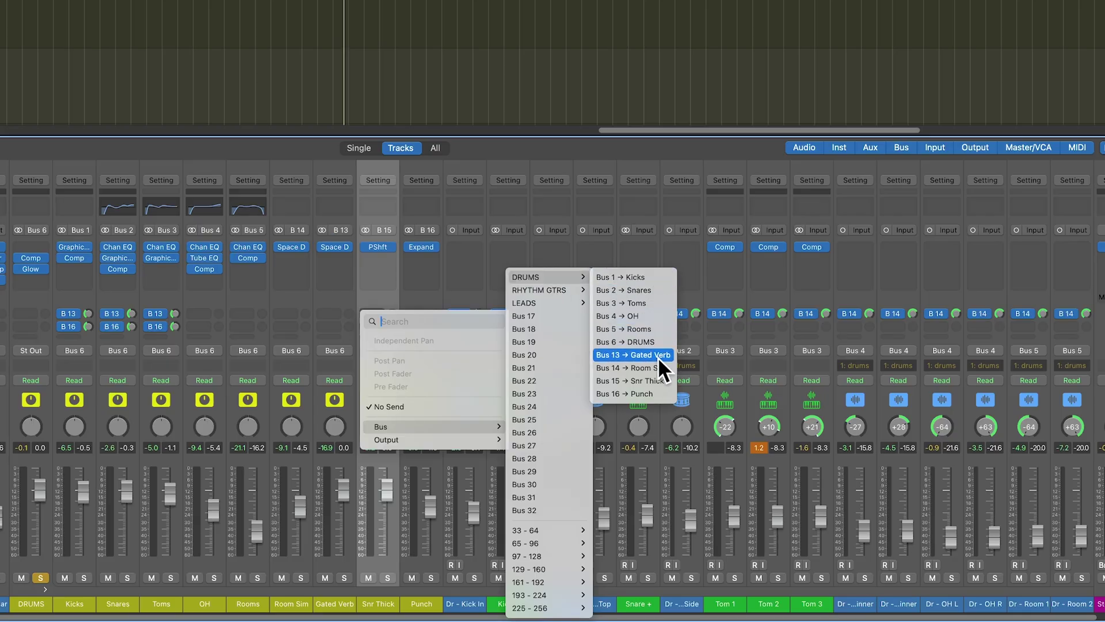
{"action": "left_click", "coordinate": [661, 394]}
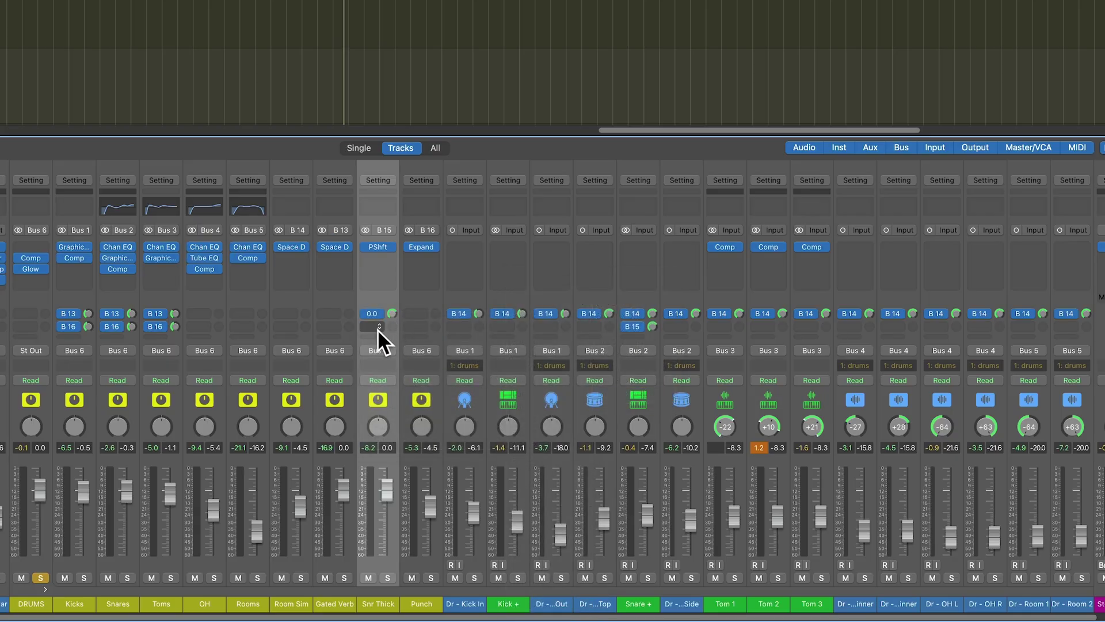
Add a second Snr Thick send to Bus 13 (Gated Verb) and start playback.
{"action": "left_click", "coordinate": [378, 327]}
{"action": "mouse_move", "coordinate": [491, 439]}
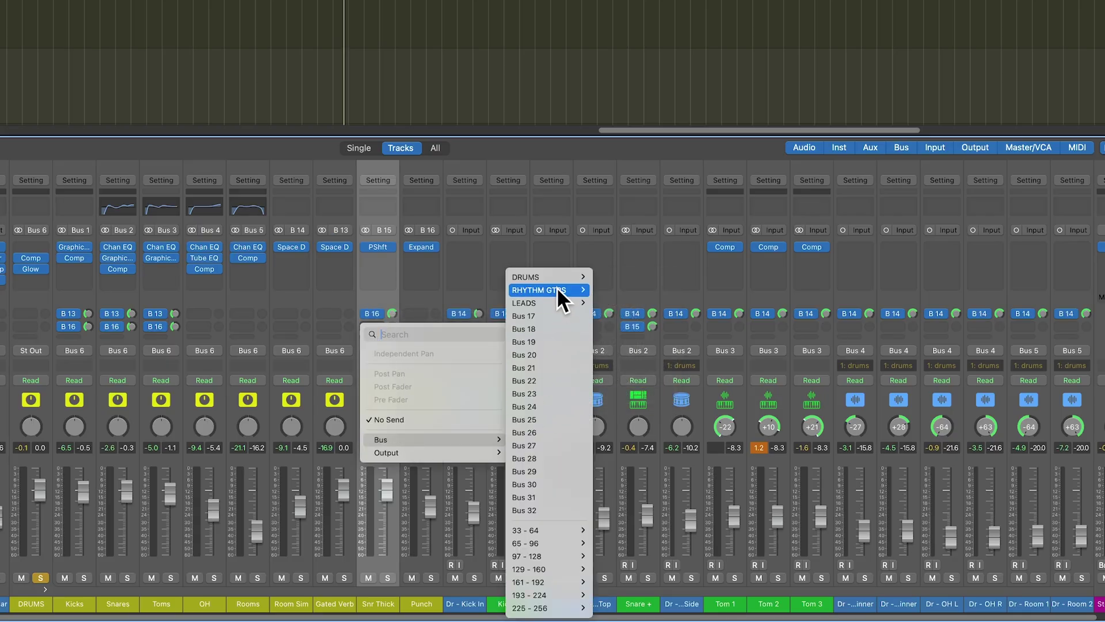
{"action": "left_click", "coordinate": [458, 369]}
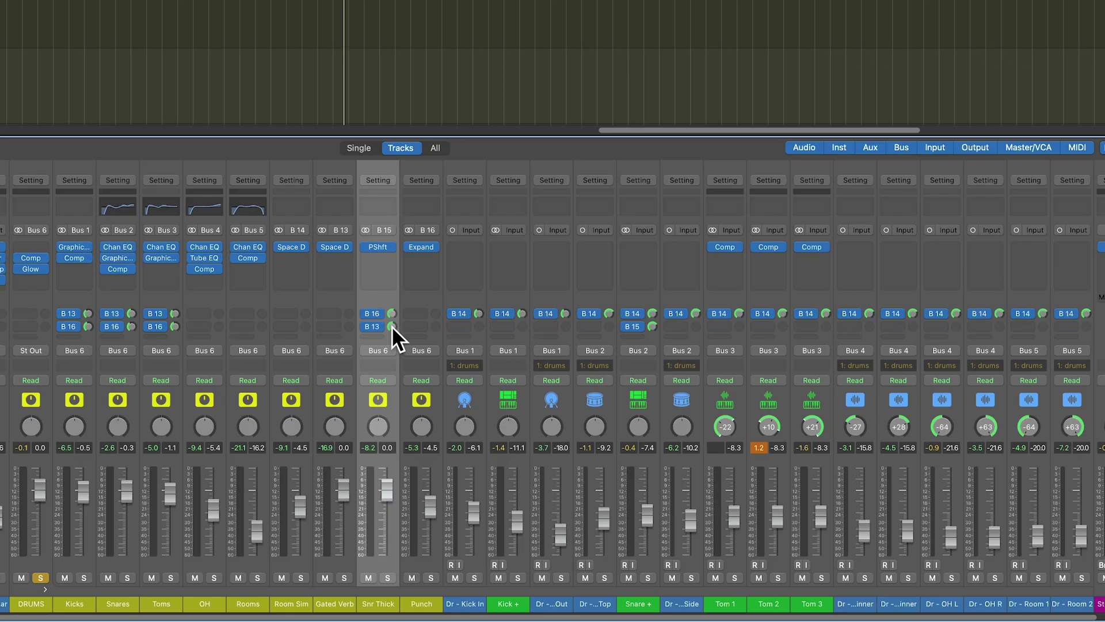
{"action": "key", "text": "space"}
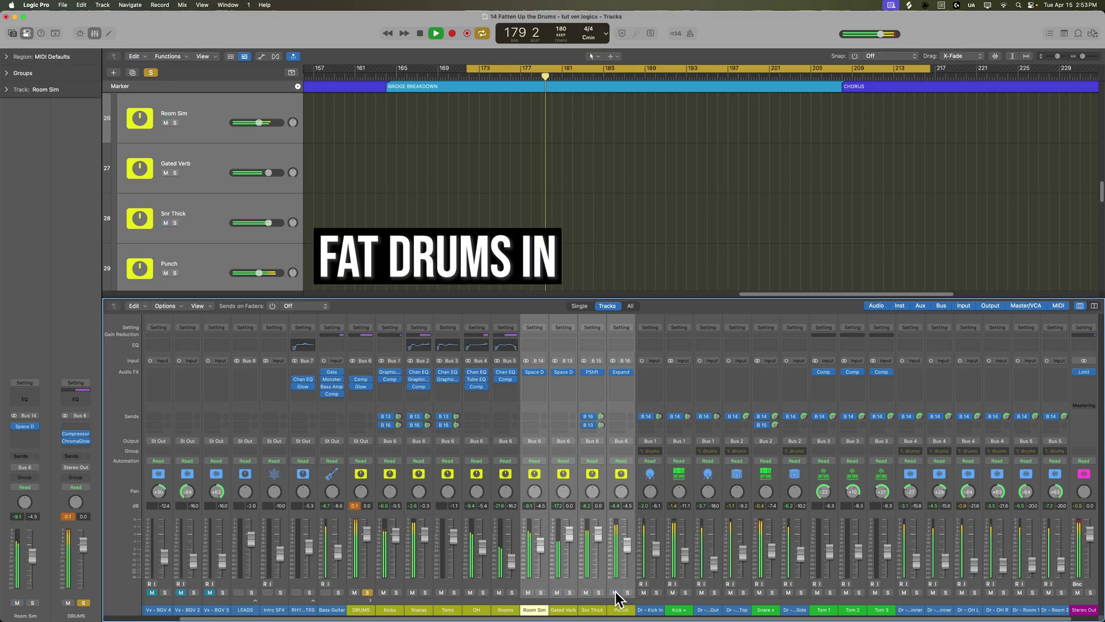
{"action": "left_click", "coordinate": [603, 614]}
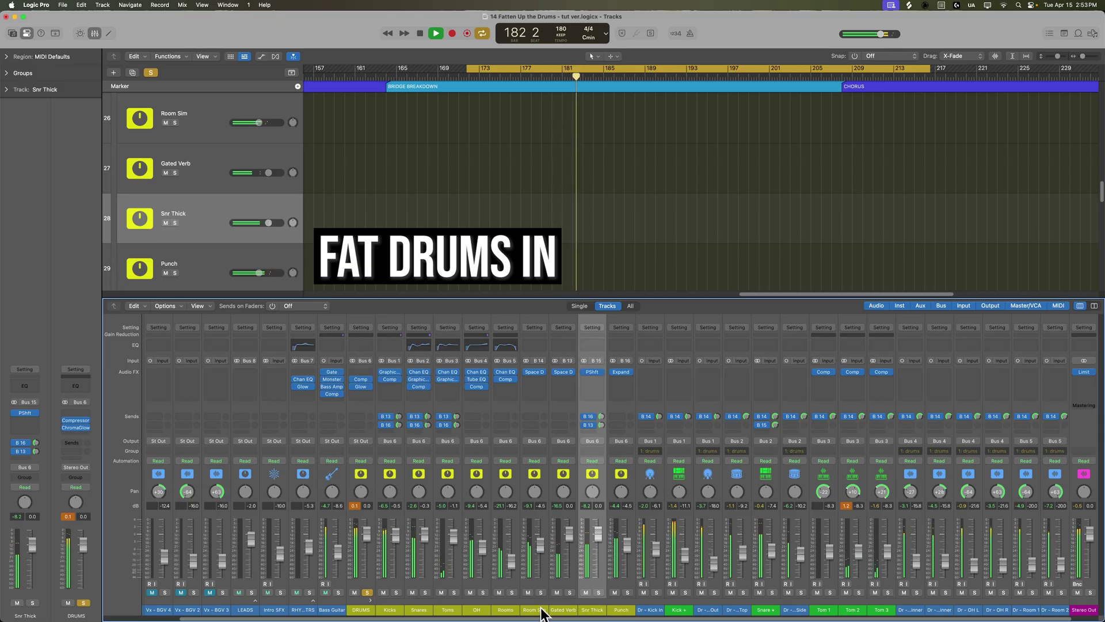
{"action": "left_click_drag", "start_coordinate": [541, 611], "coordinate": [619, 613]}
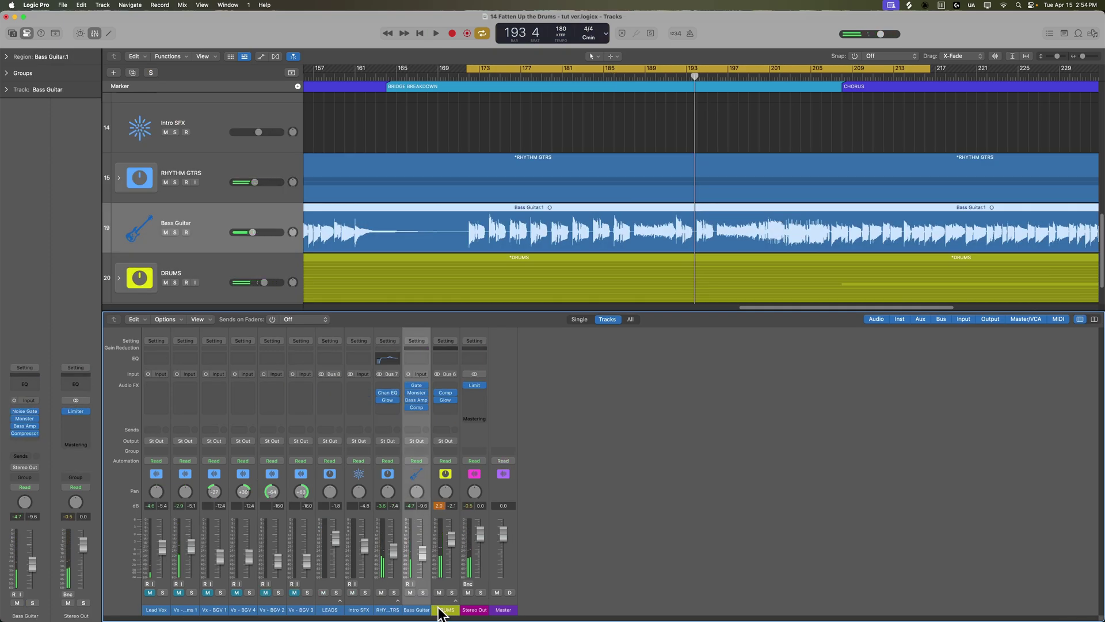
Select the LEADS through DRUMS strips and uncheck Mix > Pre-Fader Metering.
{"action": "left_click_drag", "start_coordinate": [441, 613], "coordinate": [341, 609]}
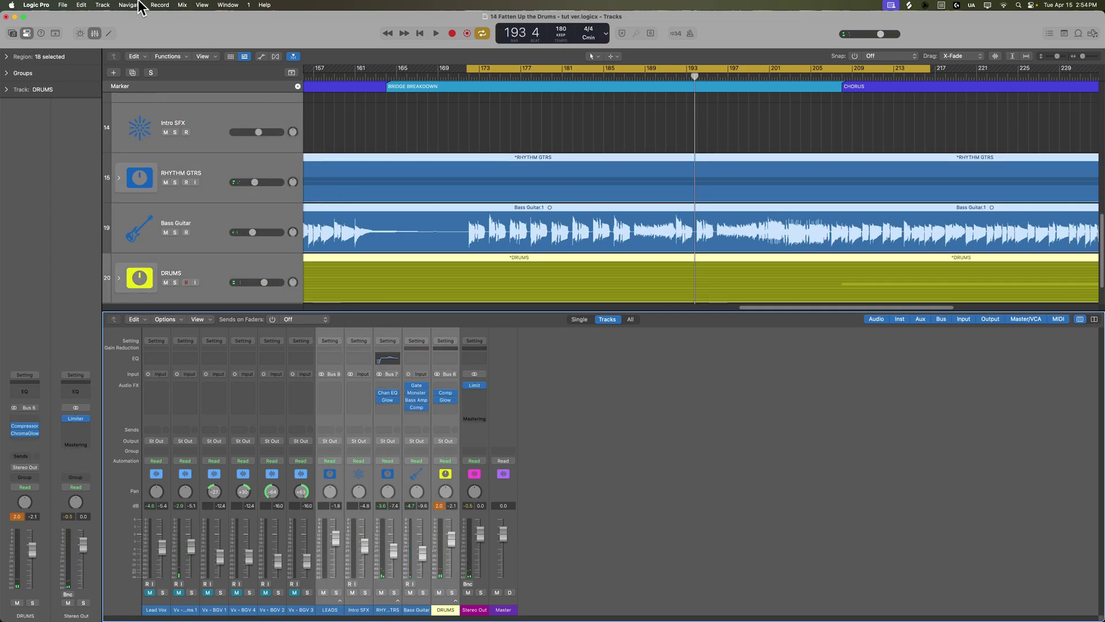
{"action": "left_click", "coordinate": [184, 5]}
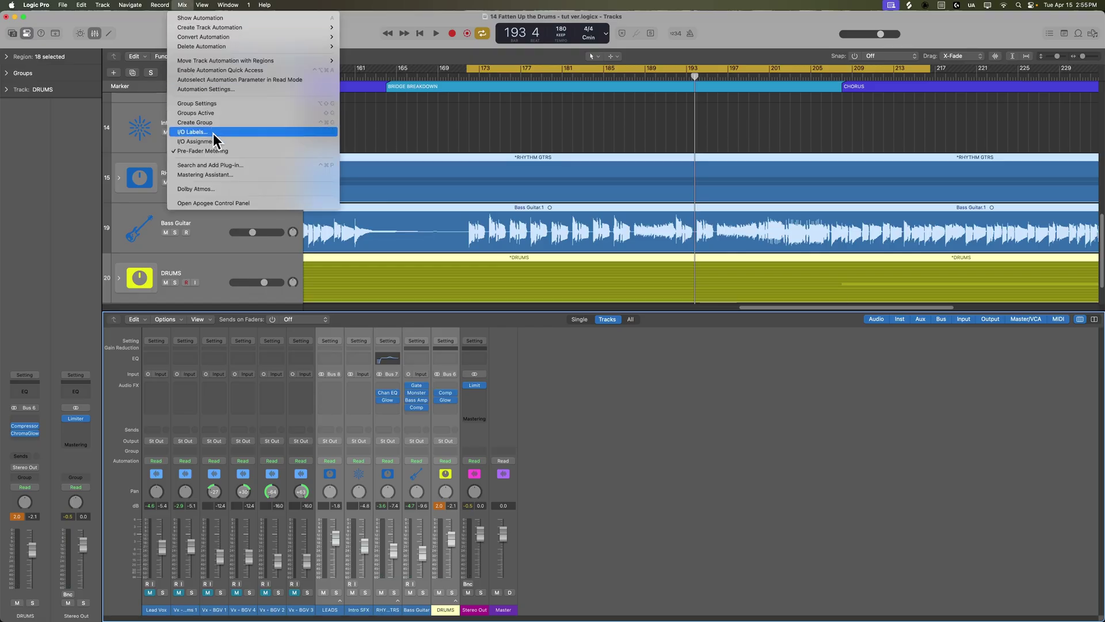
{"action": "left_click", "coordinate": [212, 151]}
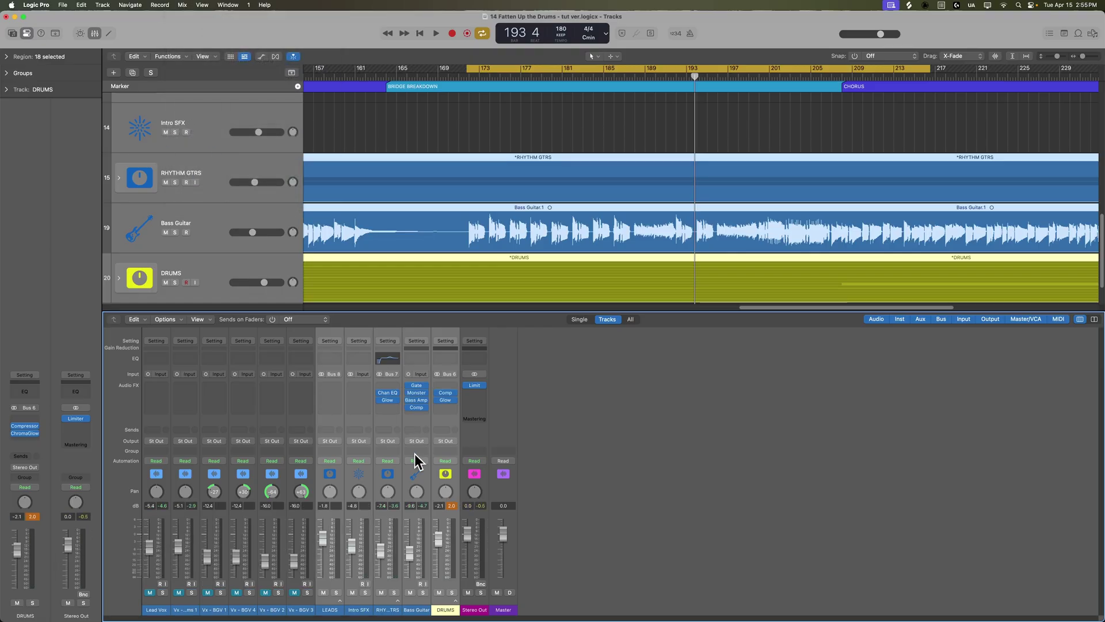
{"action": "left_click_drag", "start_coordinate": [353, 613], "coordinate": [439, 614]}
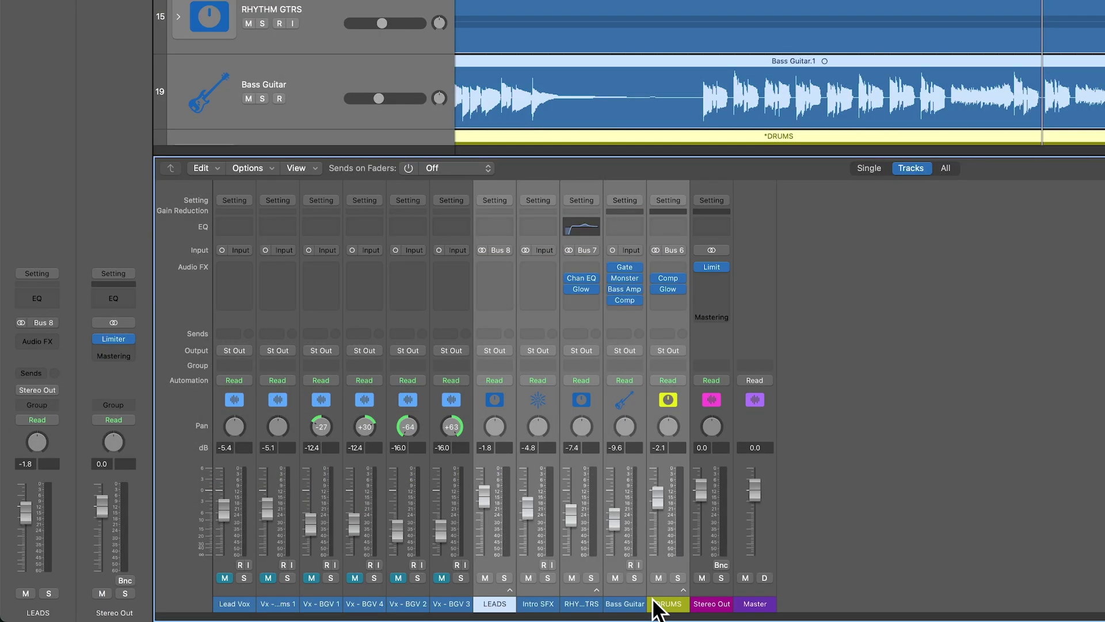
Start playback, lower the selected strips together, and nudge DRUMS up to -2.3 dB.
{"action": "key", "text": "space"}
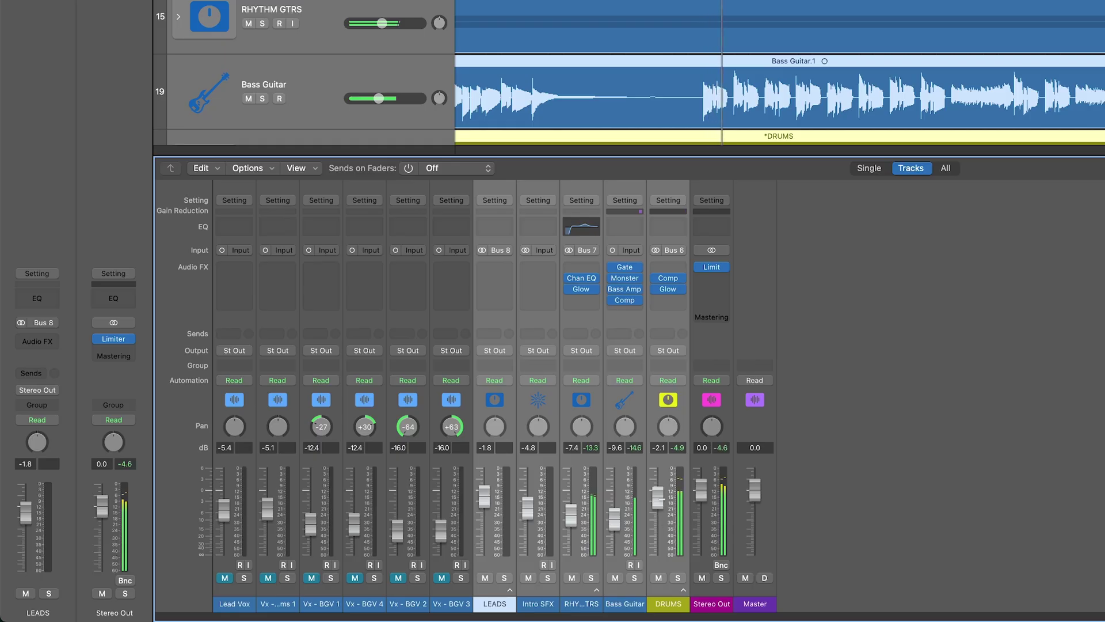
{"action": "left_click_drag", "start_coordinate": [662, 501], "coordinate": [614, 517]}
{"action": "left_click", "coordinate": [627, 603]}
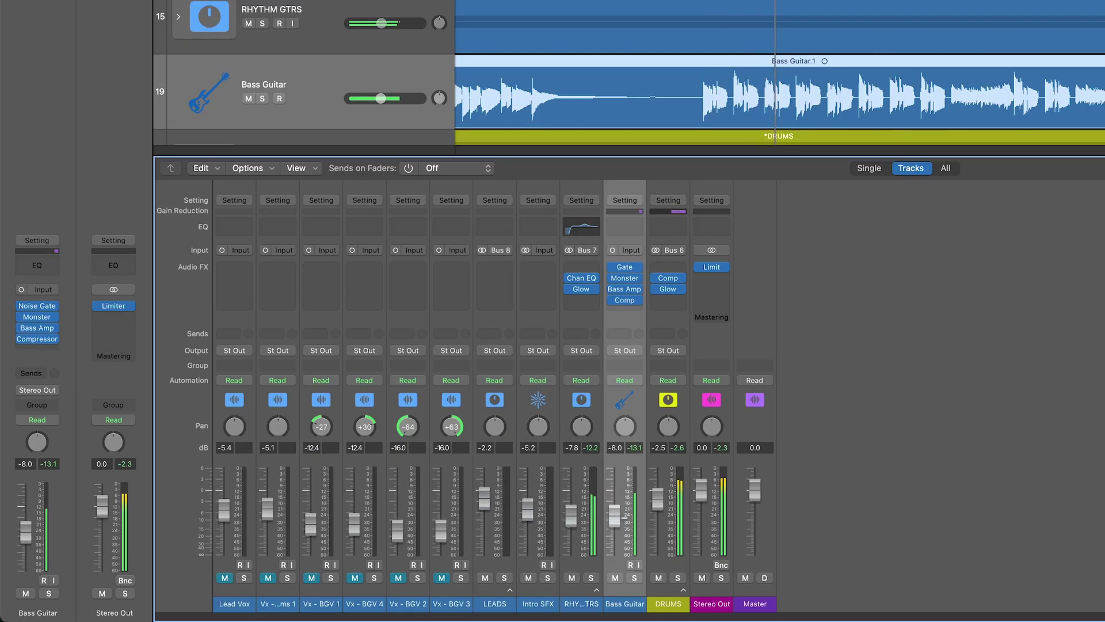
{"action": "left_click", "coordinate": [579, 604]}
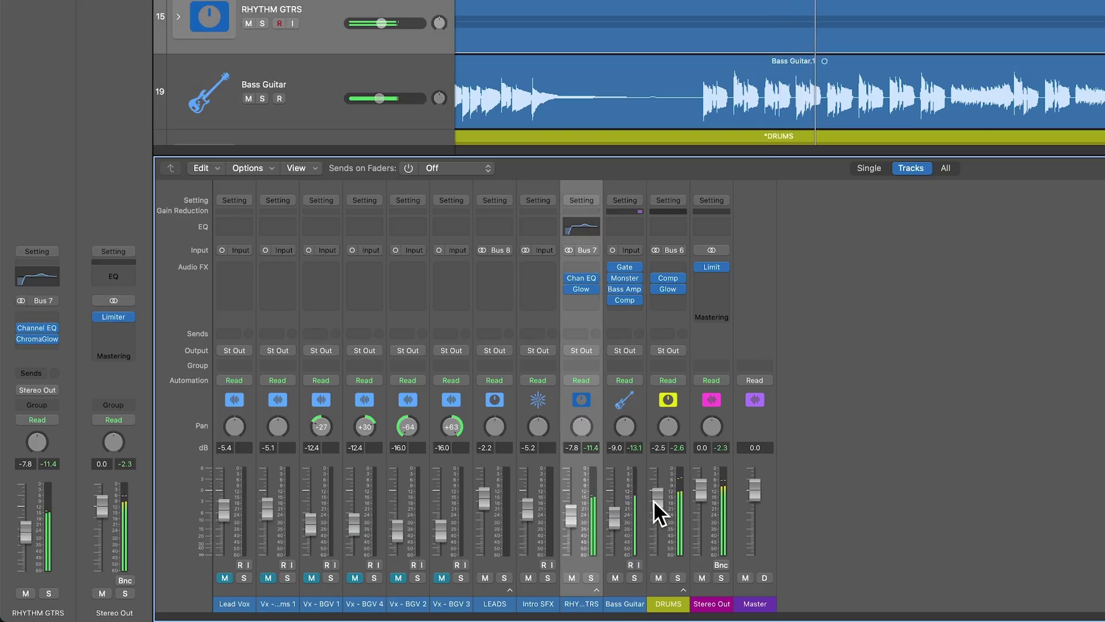
{"action": "left_click_drag", "start_coordinate": [653, 499], "coordinate": [653, 498]}
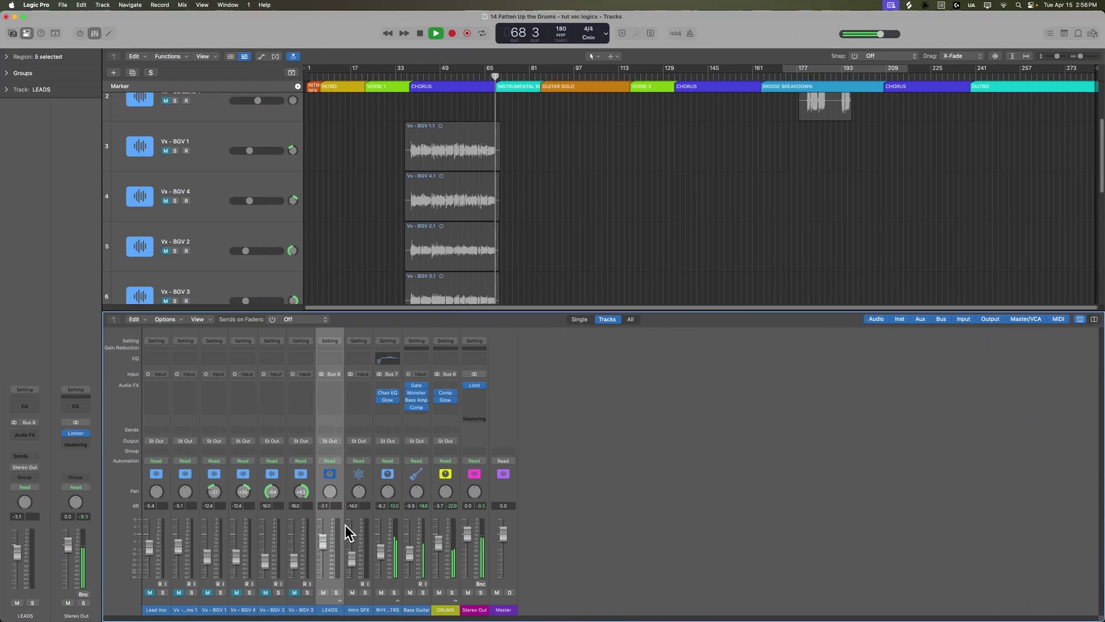
Set LEADS to -4.6 dB, Punch to -1.4 dB, and the Snares B16 send to -6.9.
{"action": "left_click_drag", "start_coordinate": [322, 541], "coordinate": [323, 545]}
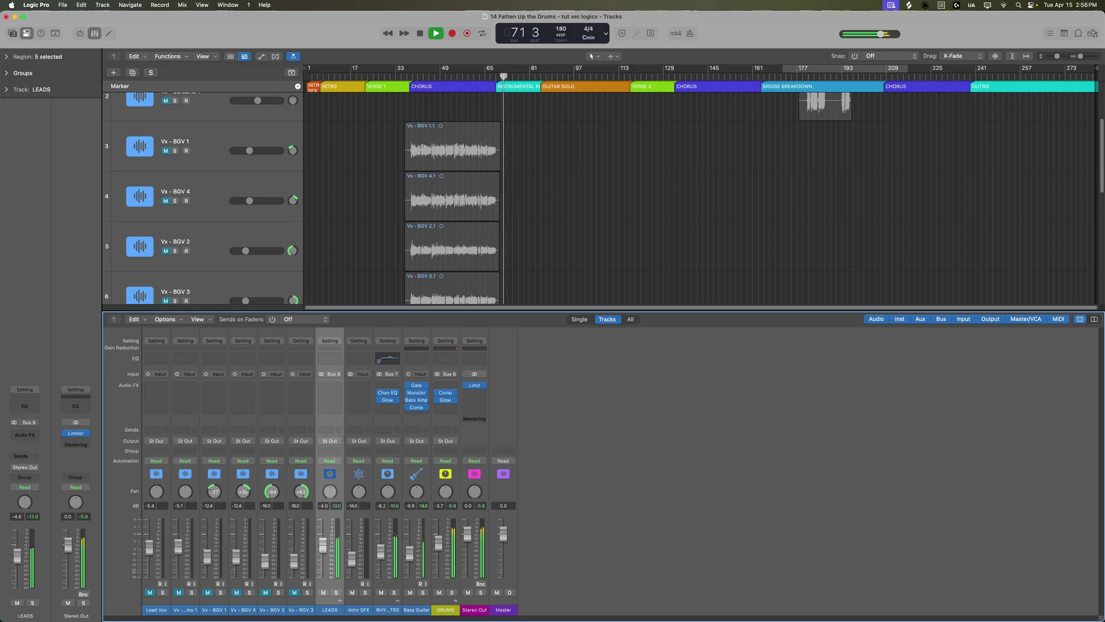
{"action": "left_click", "coordinate": [455, 601]}
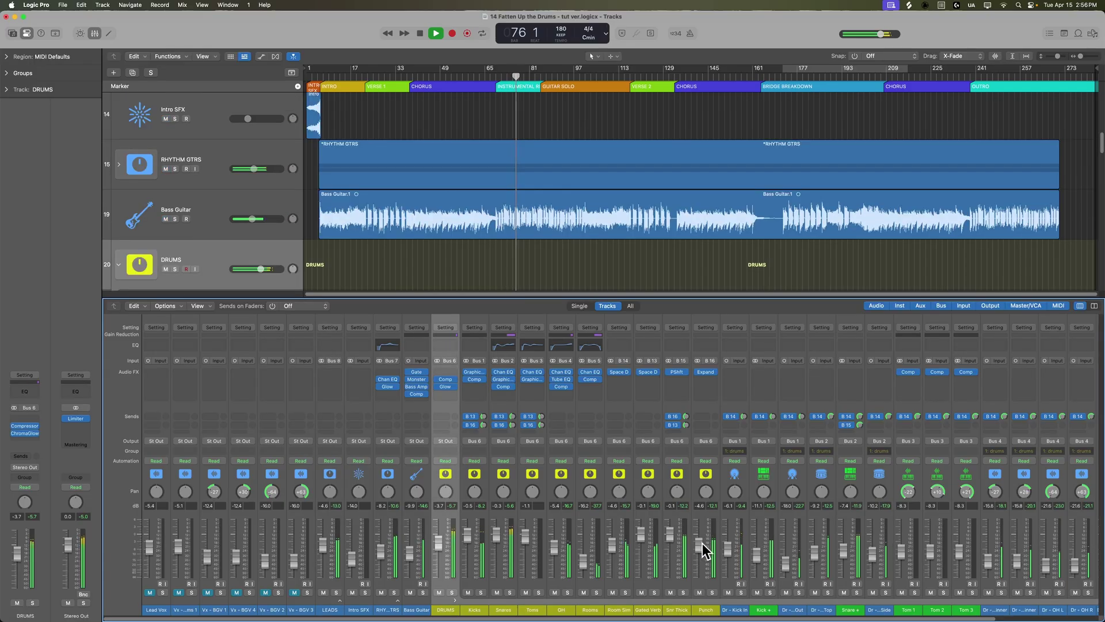
{"action": "left_click_drag", "start_coordinate": [698, 547], "coordinate": [698, 533]}
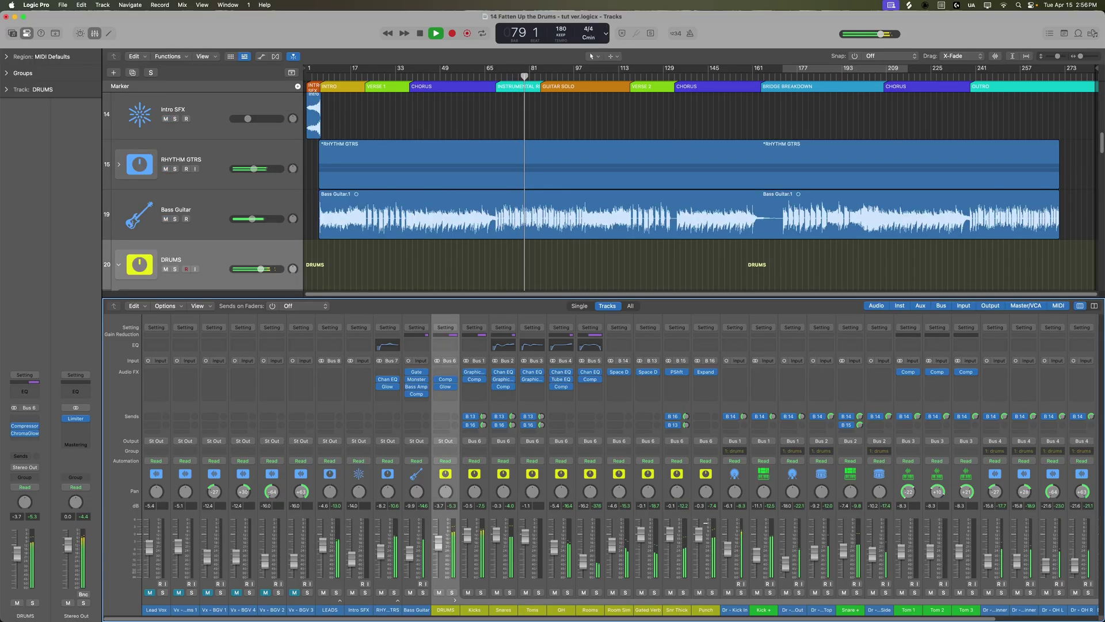
{"action": "left_click_drag", "start_coordinate": [698, 535], "coordinate": [706, 541]}
{"action": "left_click_drag", "start_coordinate": [512, 424], "coordinate": [518, 420]}
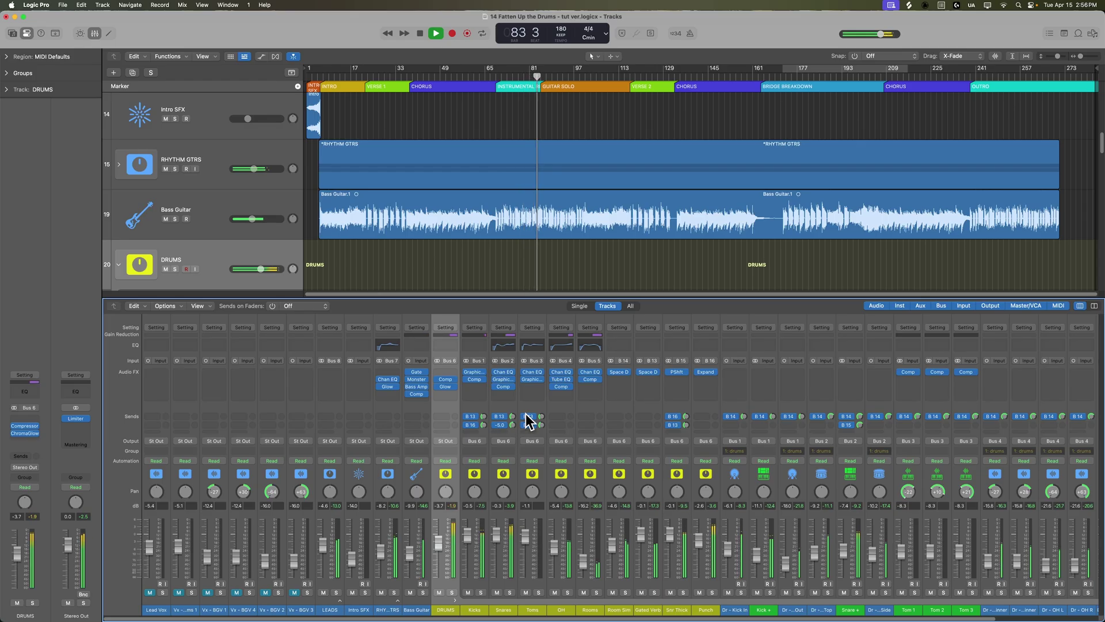
{"action": "left_click_drag", "start_coordinate": [526, 414], "coordinate": [525, 420]}
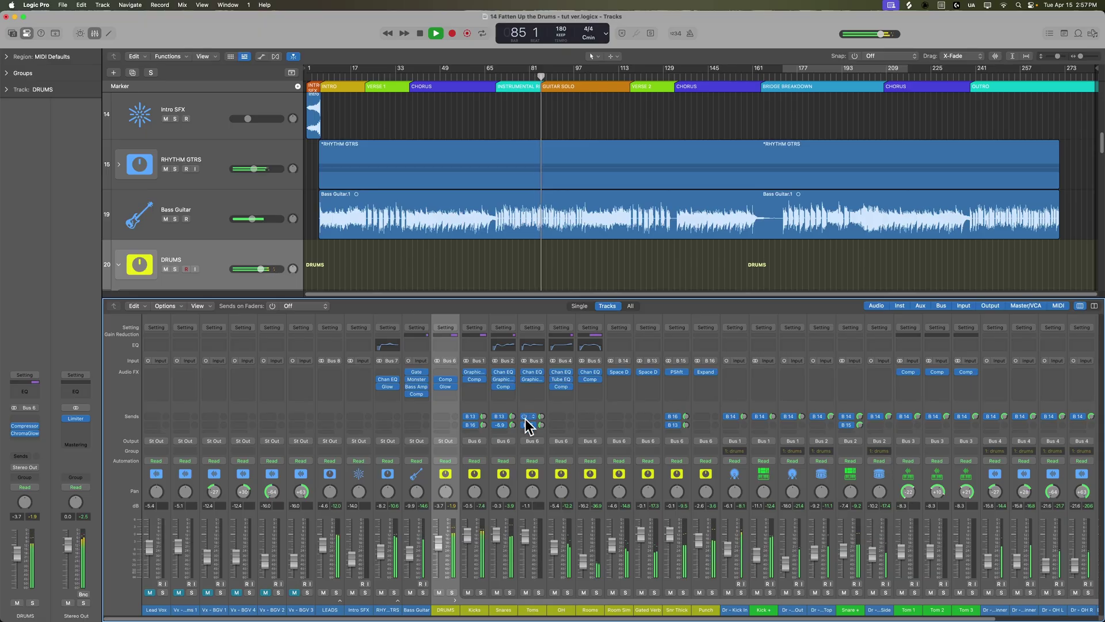
Boost the Kicks Vintage Graphic EQ 2.0K band to 3.2 dB during playback, then close the window.
{"action": "left_click", "coordinate": [474, 372]}
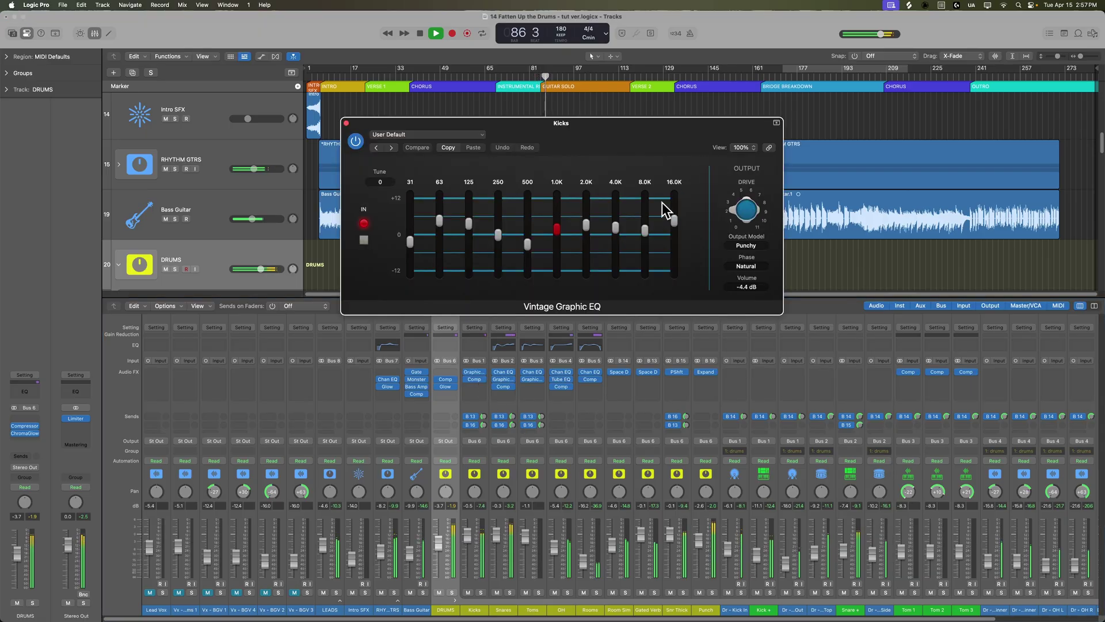
{"action": "key", "text": "space"}
{"action": "left_click_drag", "start_coordinate": [637, 124], "coordinate": [893, 184]}
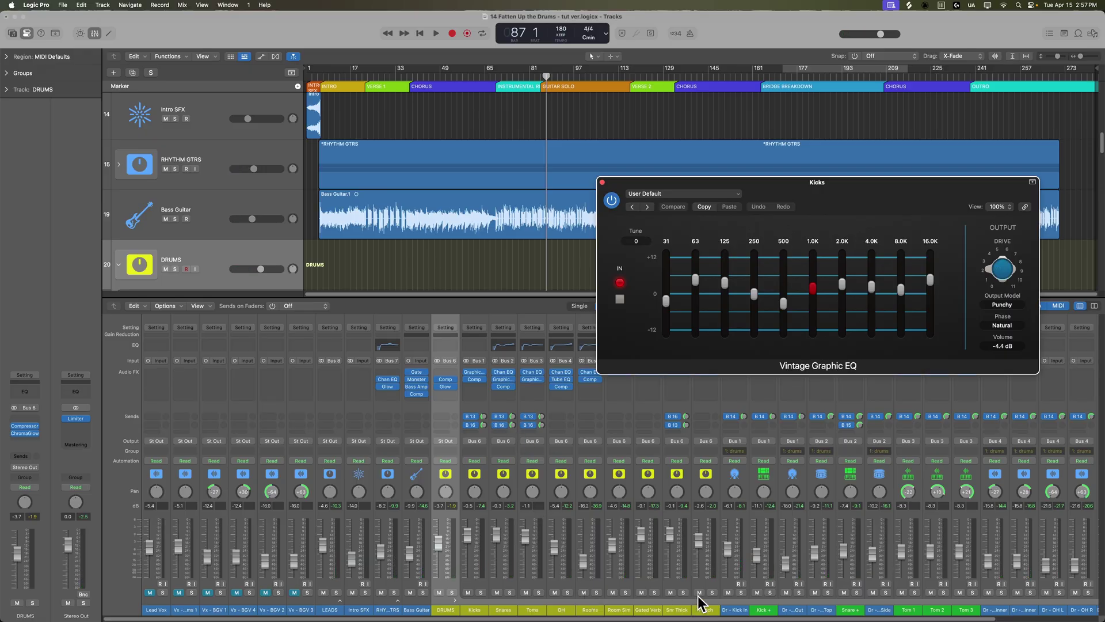
{"action": "left_click_drag", "start_coordinate": [903, 186], "coordinate": [903, 191]}
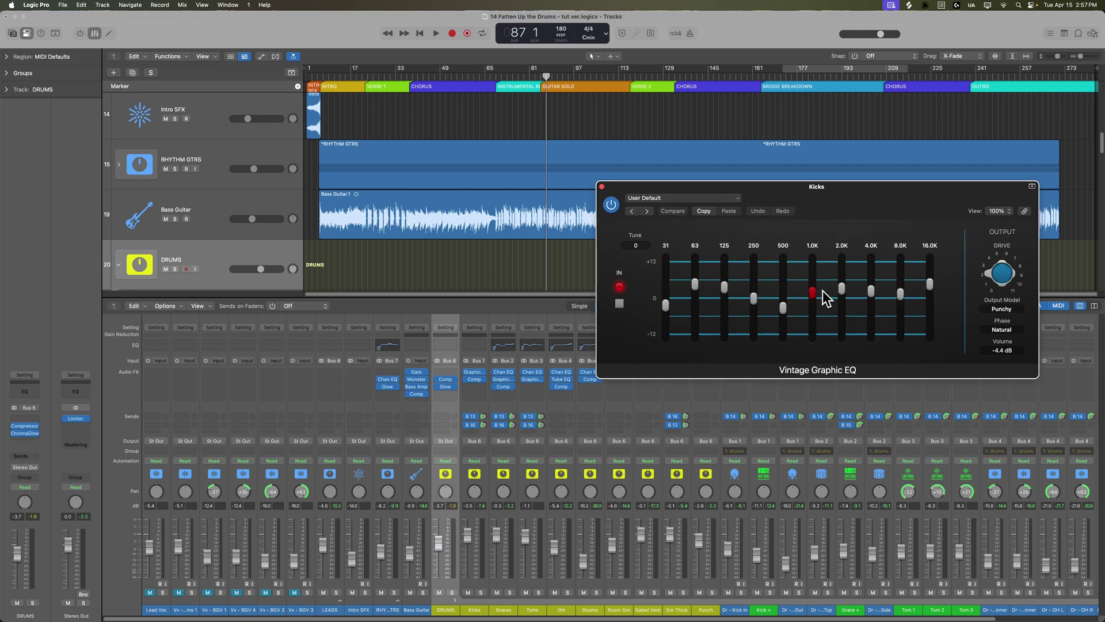
{"action": "key", "text": "space"}
{"action": "mouse_move", "coordinate": [841, 288]}
{"action": "left_mouse_down"}
{"action": "mouse_move", "coordinate": [934, 276]}
{"action": "mouse_move", "coordinate": [942, 284]}
{"action": "left_mouse_up"}
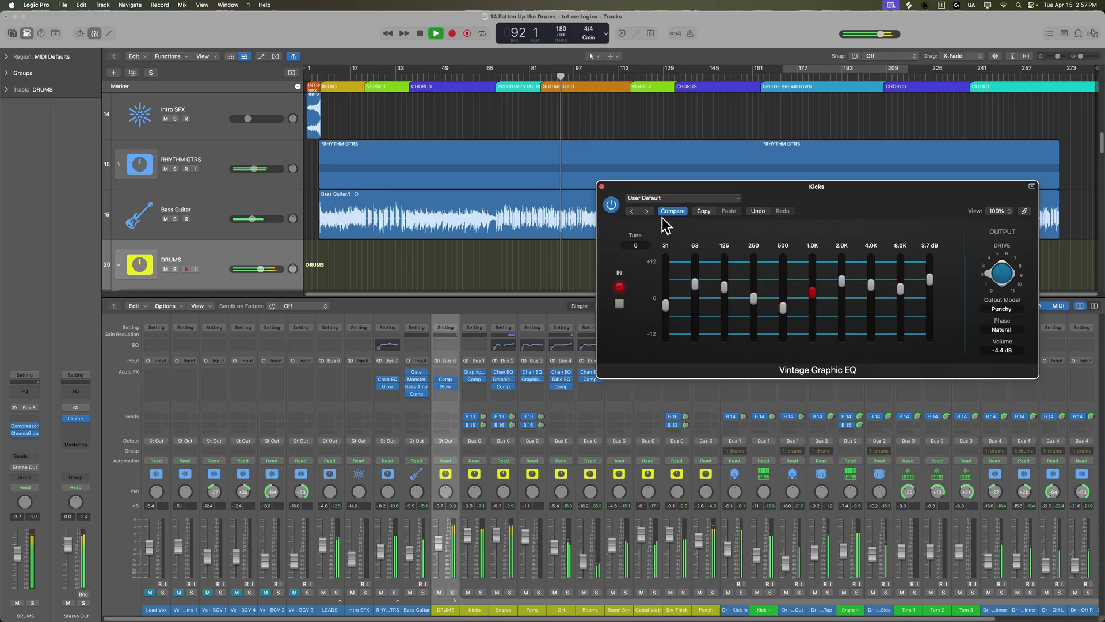
{"action": "left_click", "coordinate": [602, 186]}
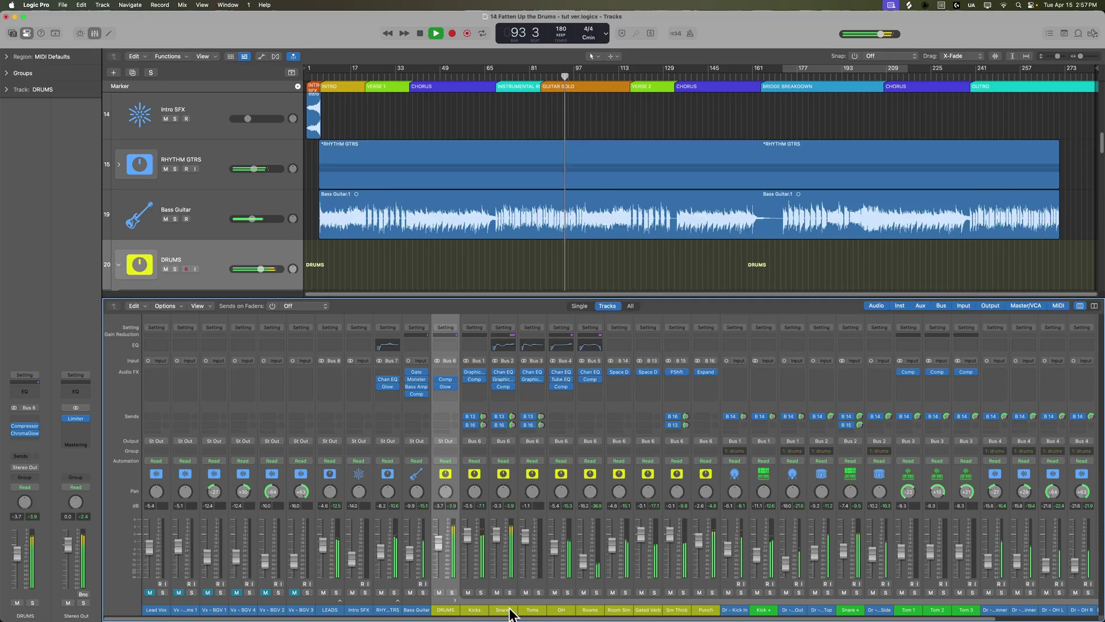
On Snares, boost Vintage Graphic EQ bands 4.0K, 2.0K (2.9 dB) and 16.0K (3.6 dB), closing both EQs.
{"action": "left_click", "coordinate": [518, 548]}
{"action": "left_click", "coordinate": [503, 372]}
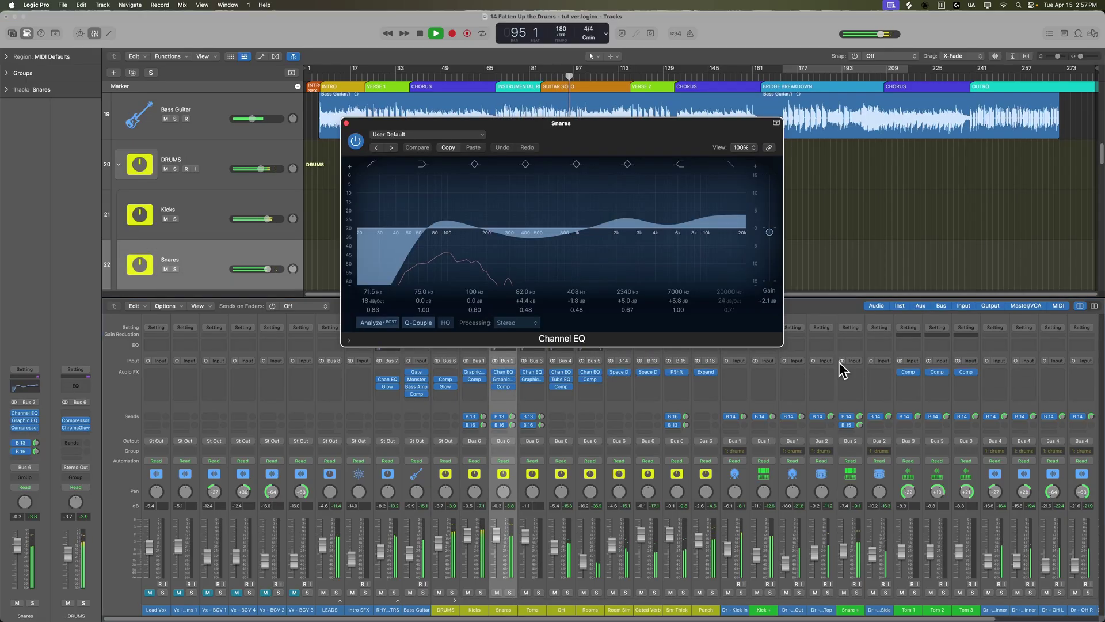
{"action": "left_click_drag", "start_coordinate": [702, 134], "coordinate": [960, 192]}
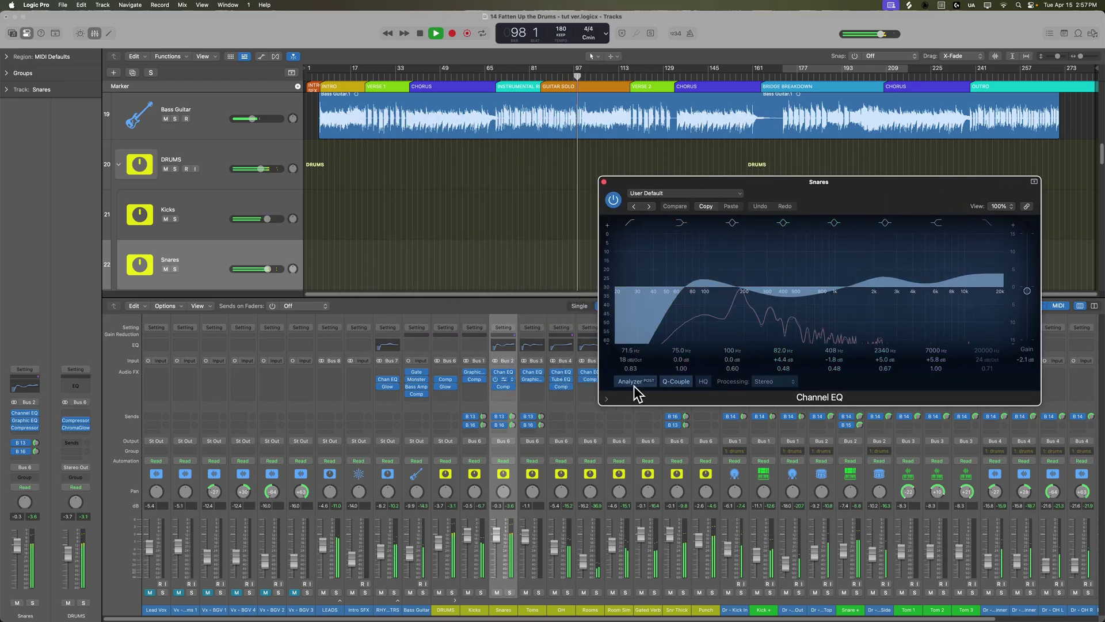
{"action": "left_click", "coordinate": [503, 379]}
{"action": "mouse_move", "coordinate": [617, 230]}
{"action": "left_mouse_down"}
{"action": "mouse_move", "coordinate": [619, 221]}
{"action": "mouse_move", "coordinate": [592, 223]}
{"action": "left_mouse_up"}
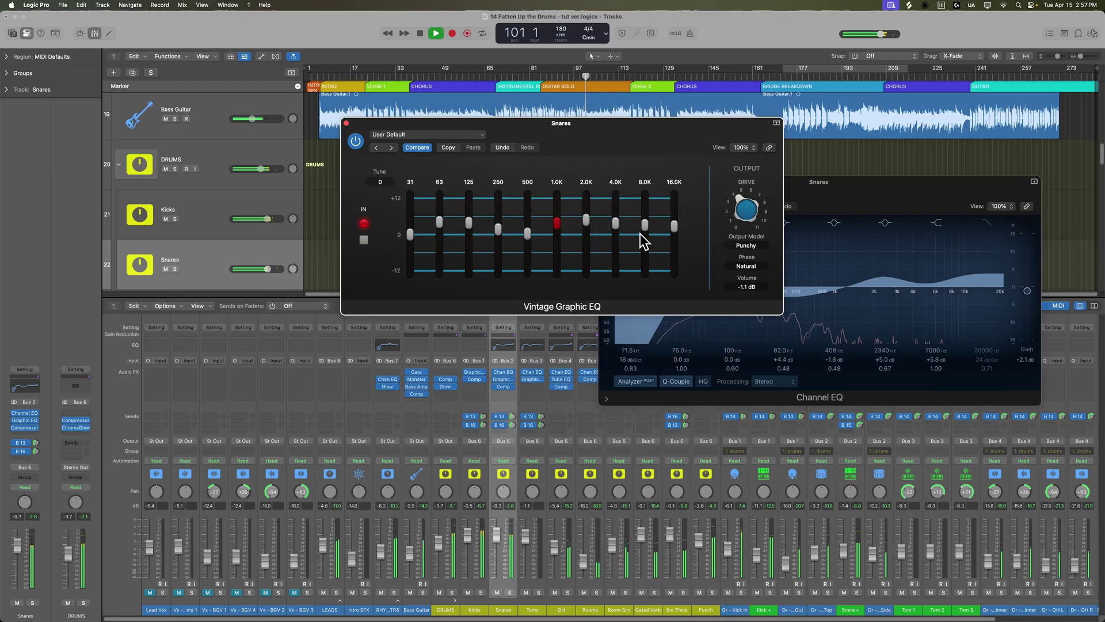
{"action": "left_click_drag", "start_coordinate": [676, 227], "coordinate": [698, 229]}
{"action": "left_click", "coordinate": [347, 122]}
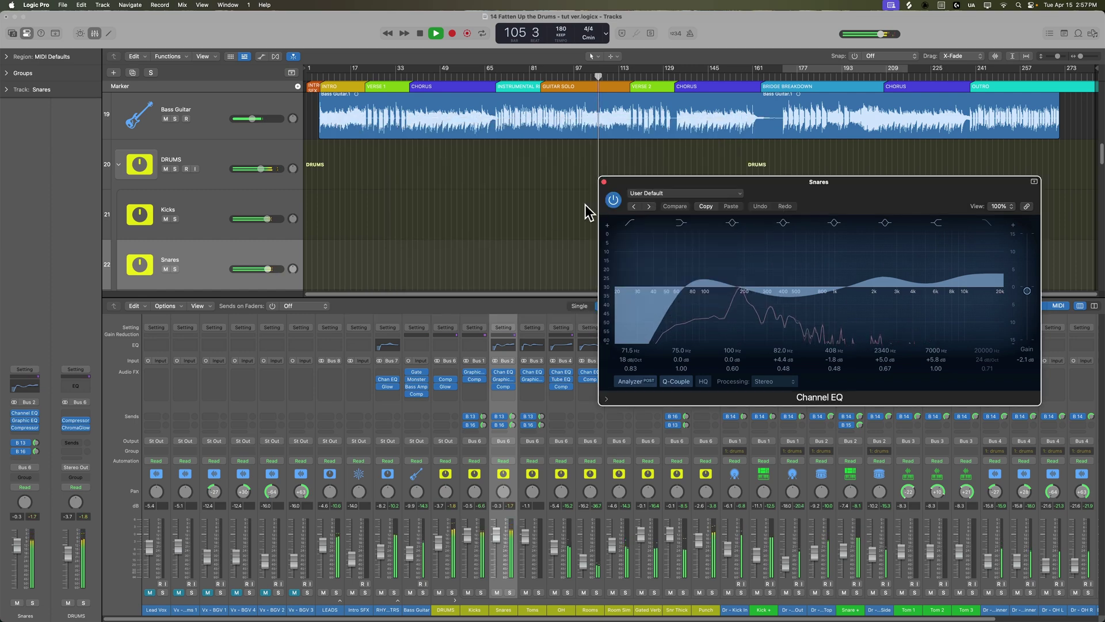
{"action": "left_click", "coordinate": [604, 182]}
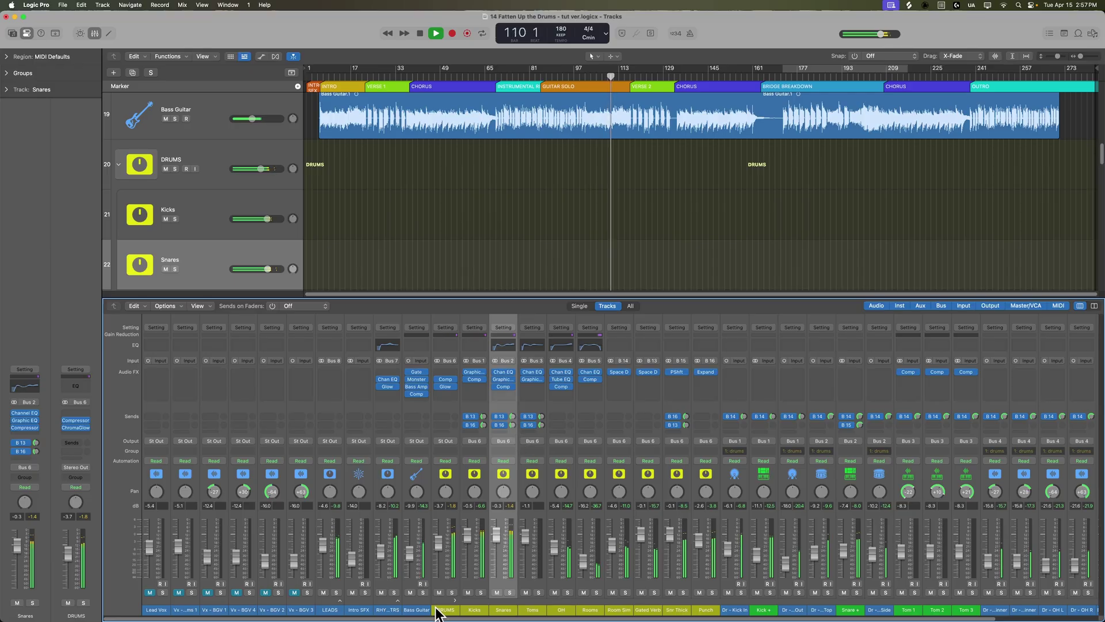
Raise the DRUMS bus to -2.9 dB and Room Sim to -4.0 dB, then collapse the drum stack.
{"action": "left_click", "coordinate": [454, 601]}
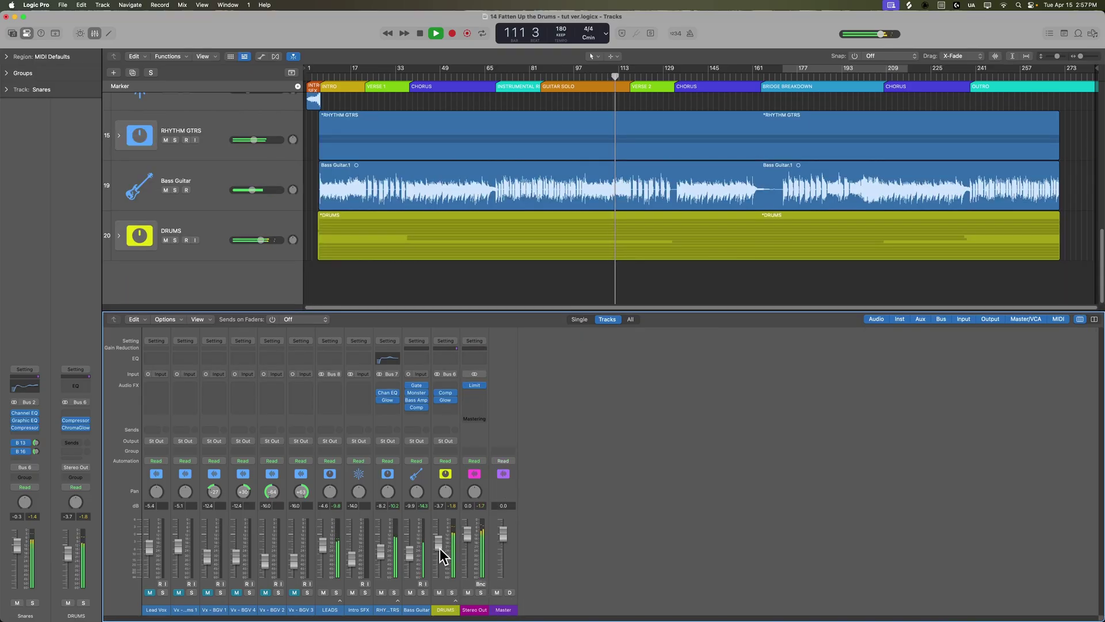
{"action": "left_click_drag", "start_coordinate": [439, 544], "coordinate": [439, 541]}
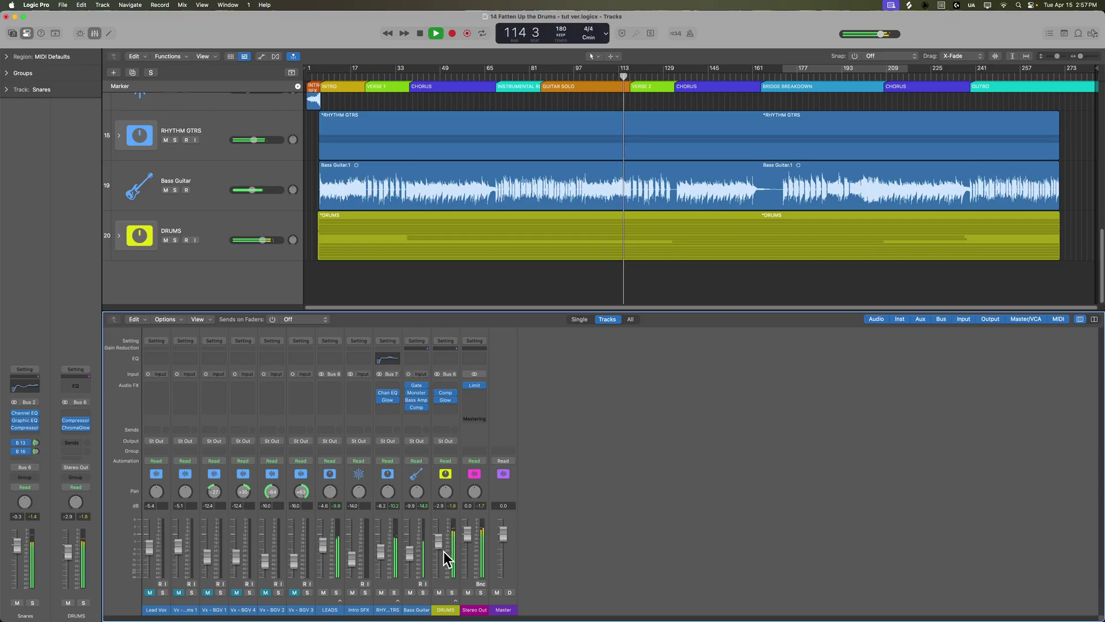
{"action": "left_click", "coordinate": [446, 612]}
{"action": "left_click", "coordinate": [455, 601]}
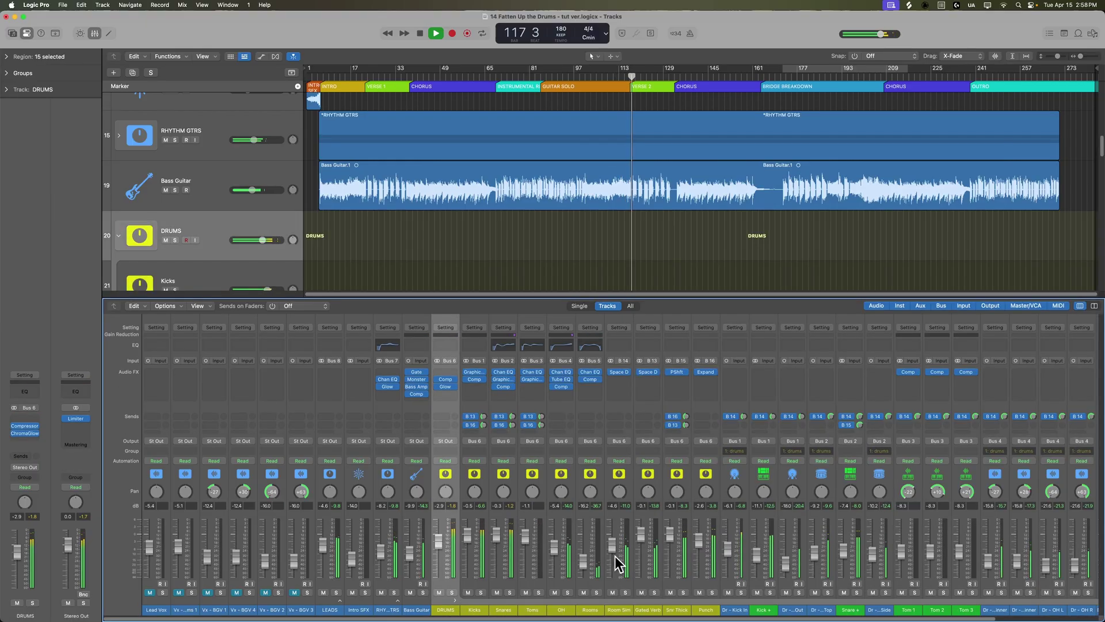
{"action": "left_click_drag", "start_coordinate": [614, 548], "coordinate": [585, 555]}
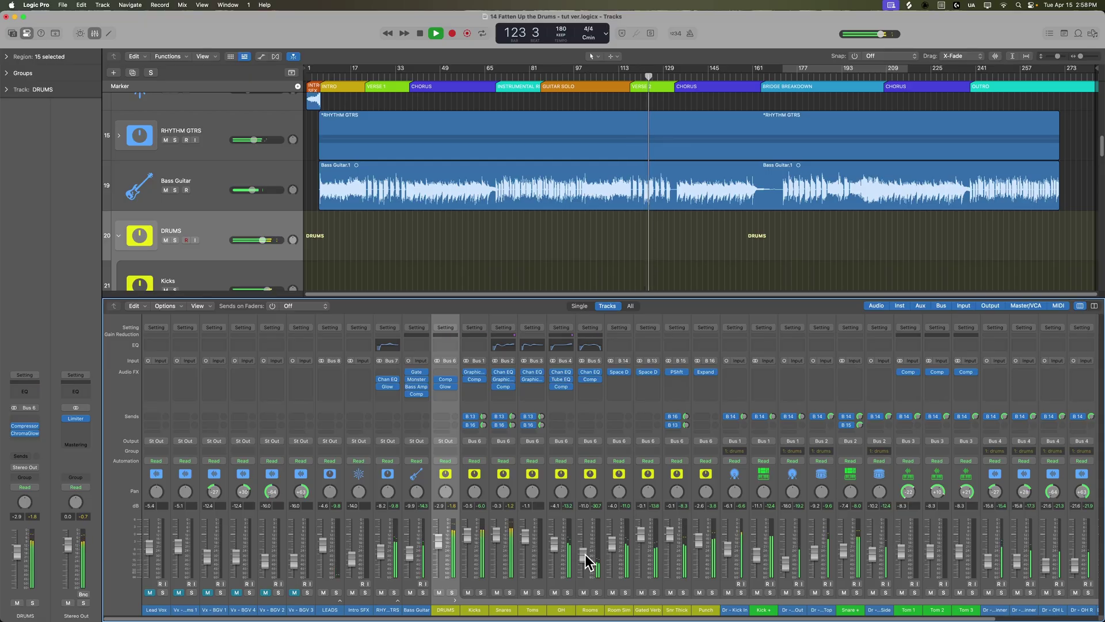
{"action": "left_click", "coordinate": [455, 600]}
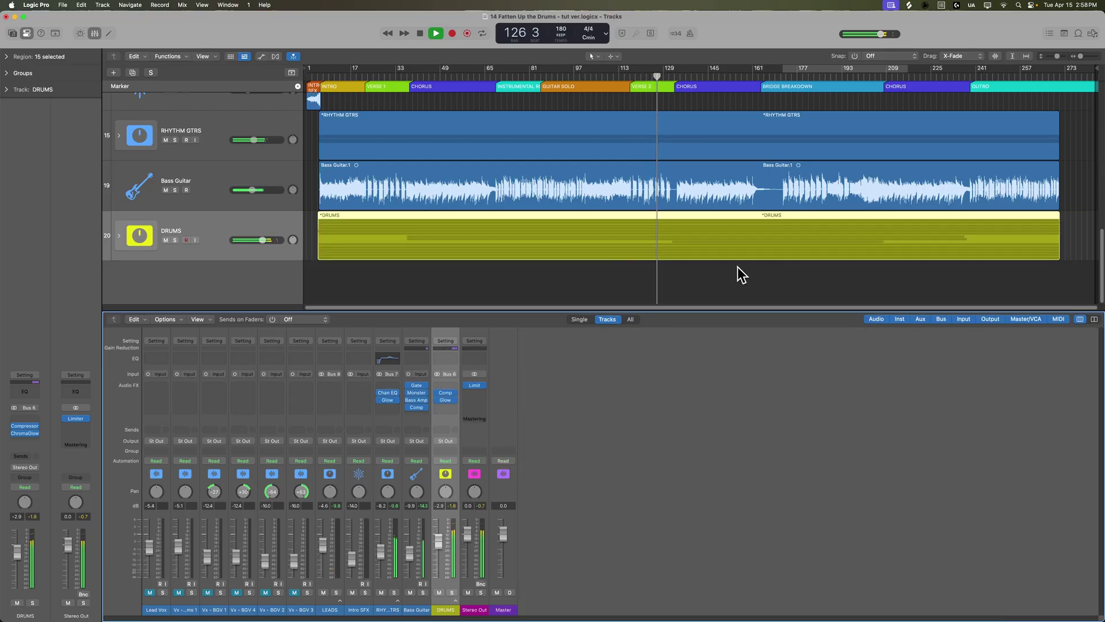
Stop playback, hide the Mixer with X, and select the four Lead Vox regions.
{"action": "key", "text": "space"}
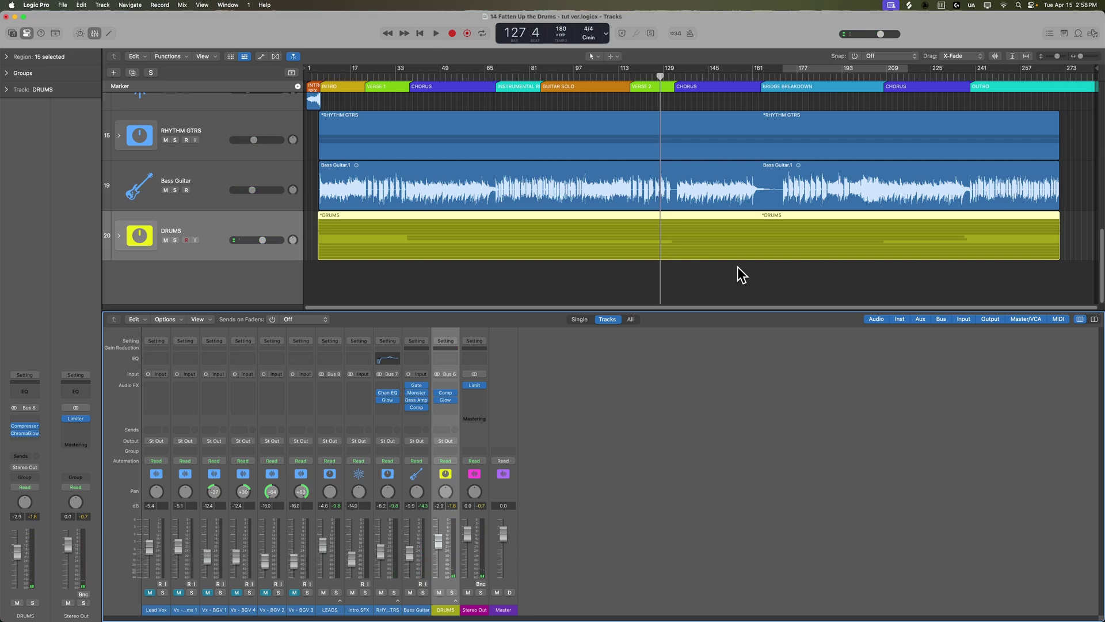
{"action": "left_click", "coordinate": [738, 267]}
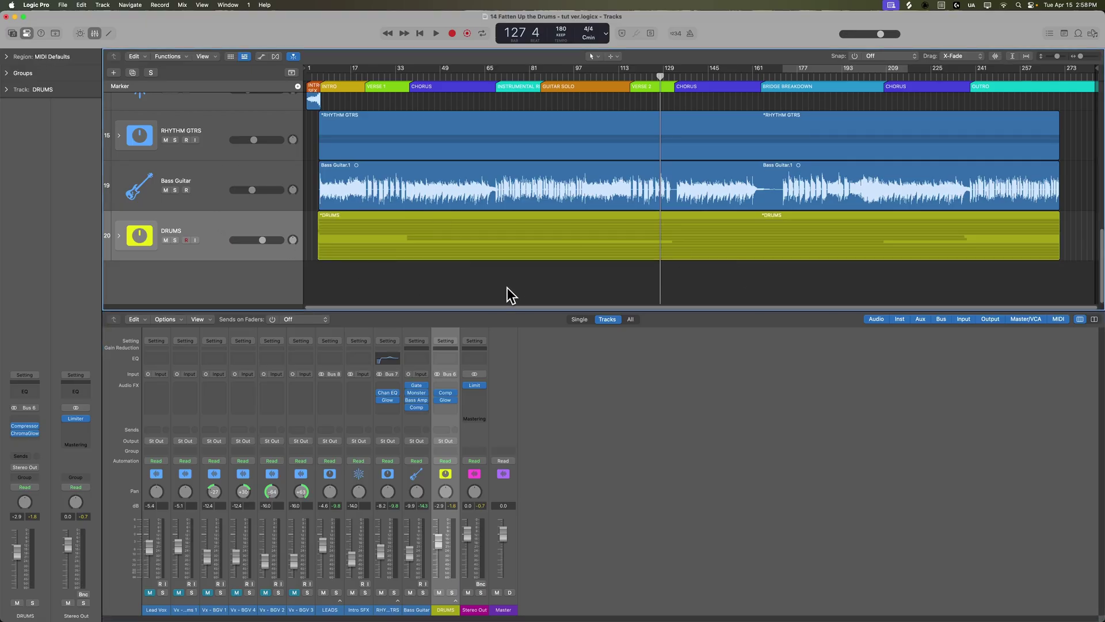
{"action": "scroll", "coordinate": [588, 278], "scroll_direction": "up", "scroll_amount": 10}
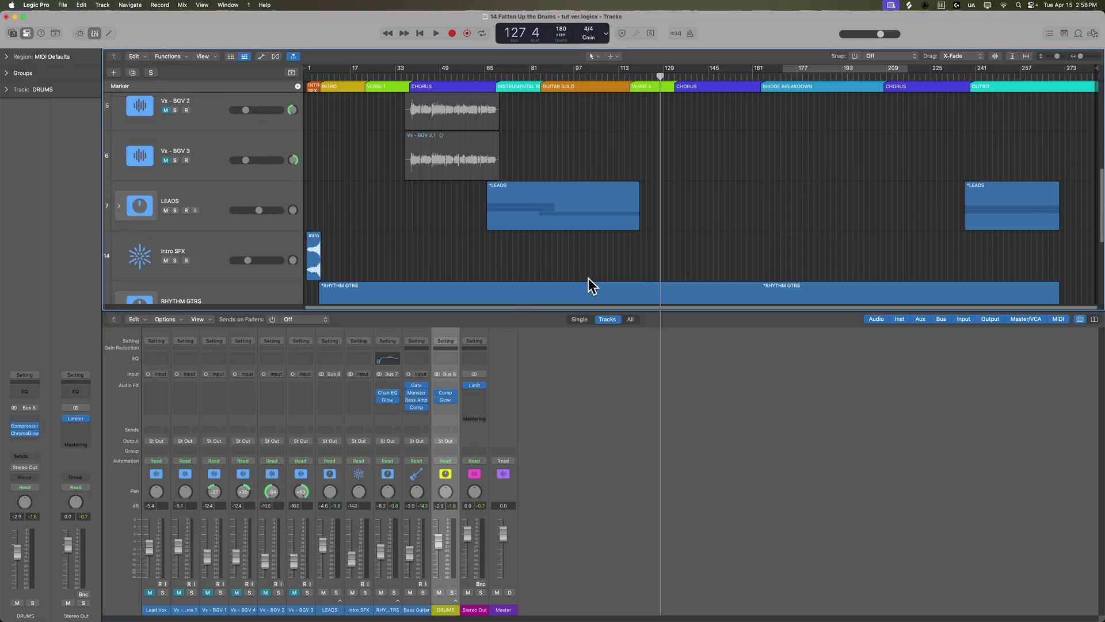
{"action": "key", "text": "x"}
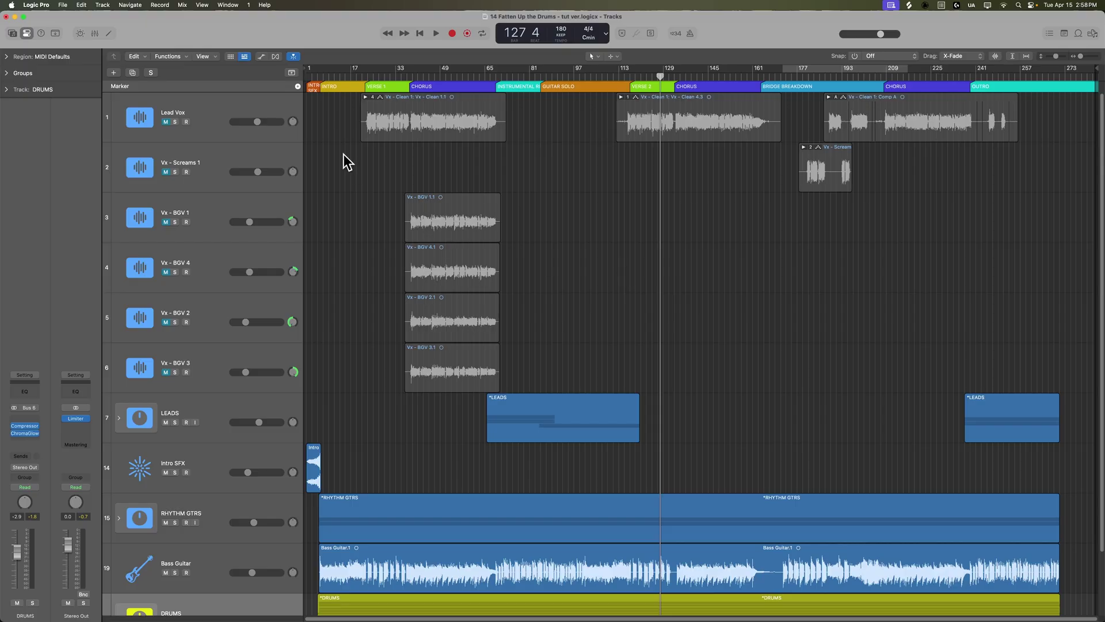
{"action": "left_click", "coordinate": [257, 100]}
{"action": "left_click_drag", "start_coordinate": [332, 117], "coordinate": [952, 158]}
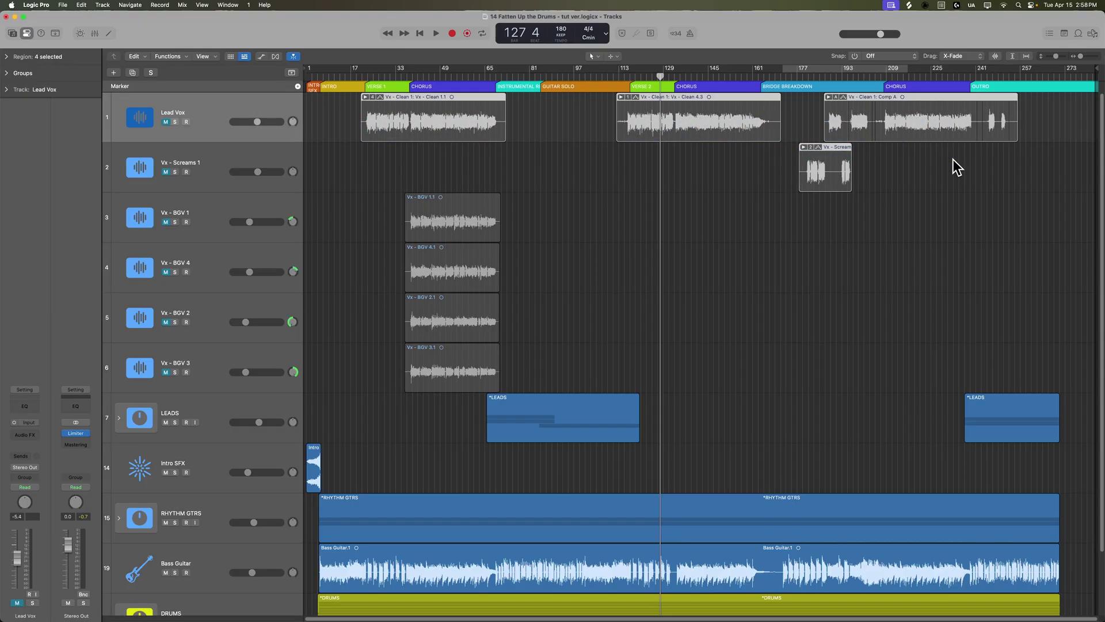